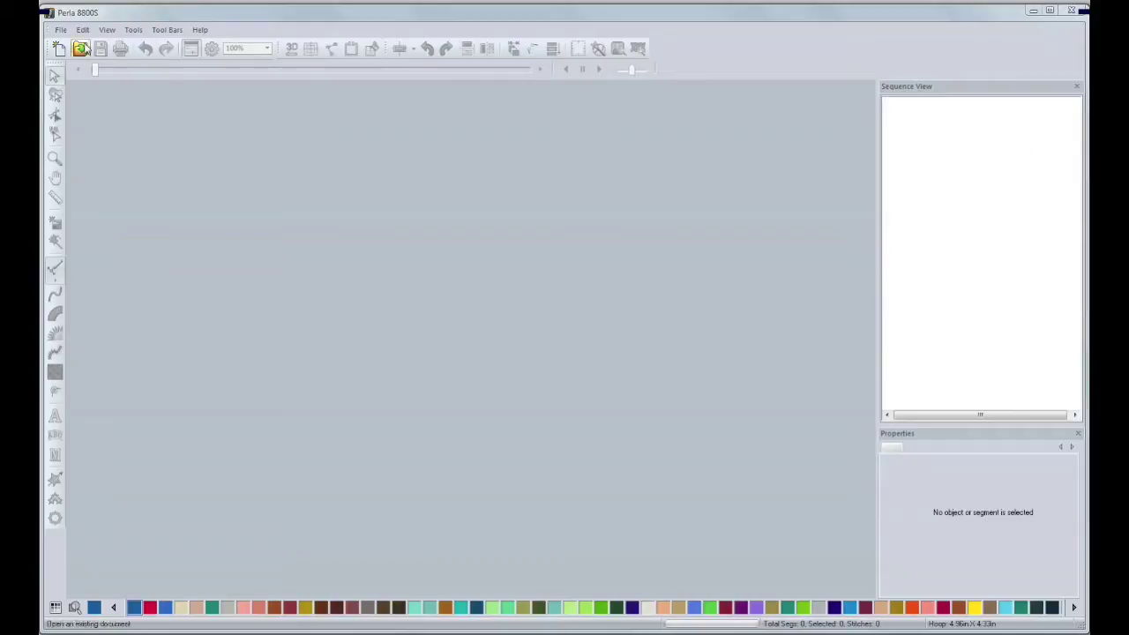
- Create a new page with the NORMAL recipe and the DST machine format
left_click(61, 30)
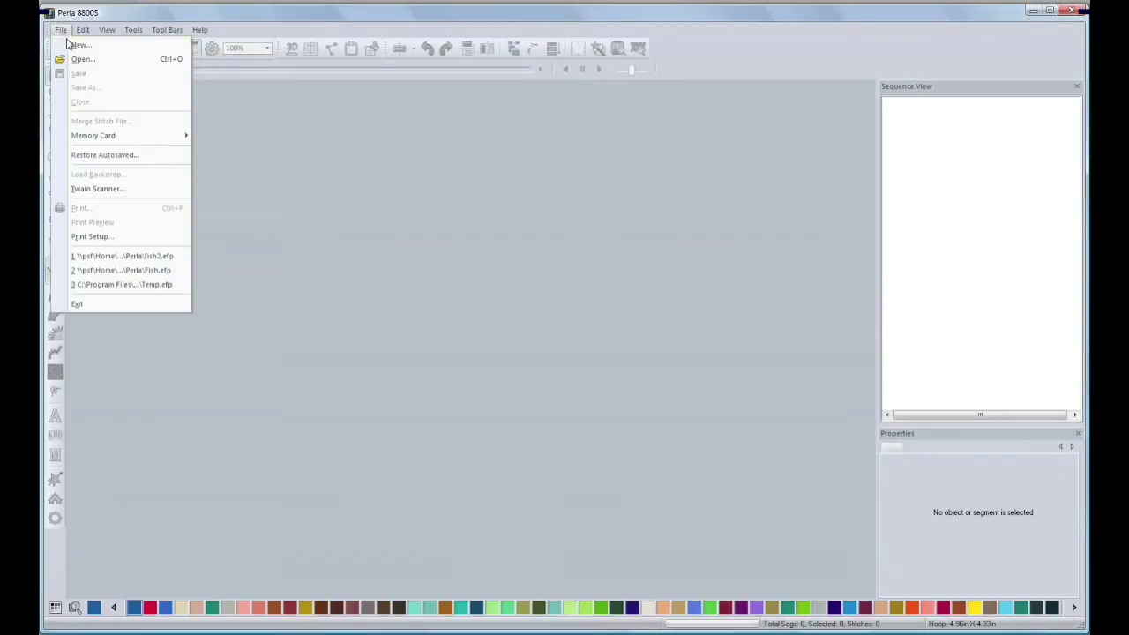
left_click(75, 44)
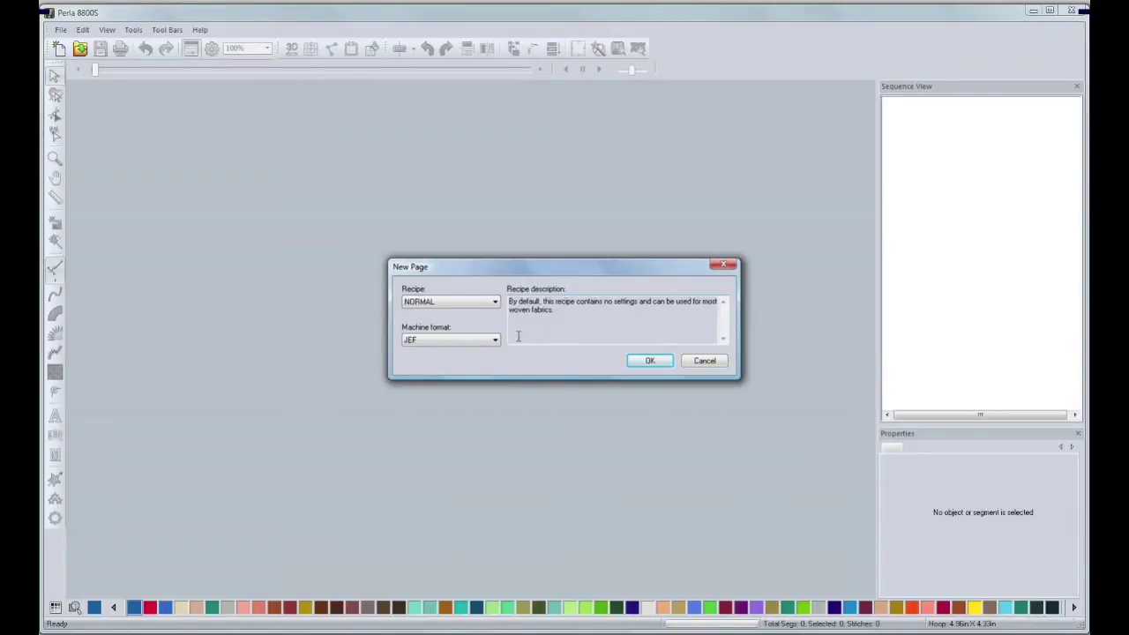
left_click(468, 306)
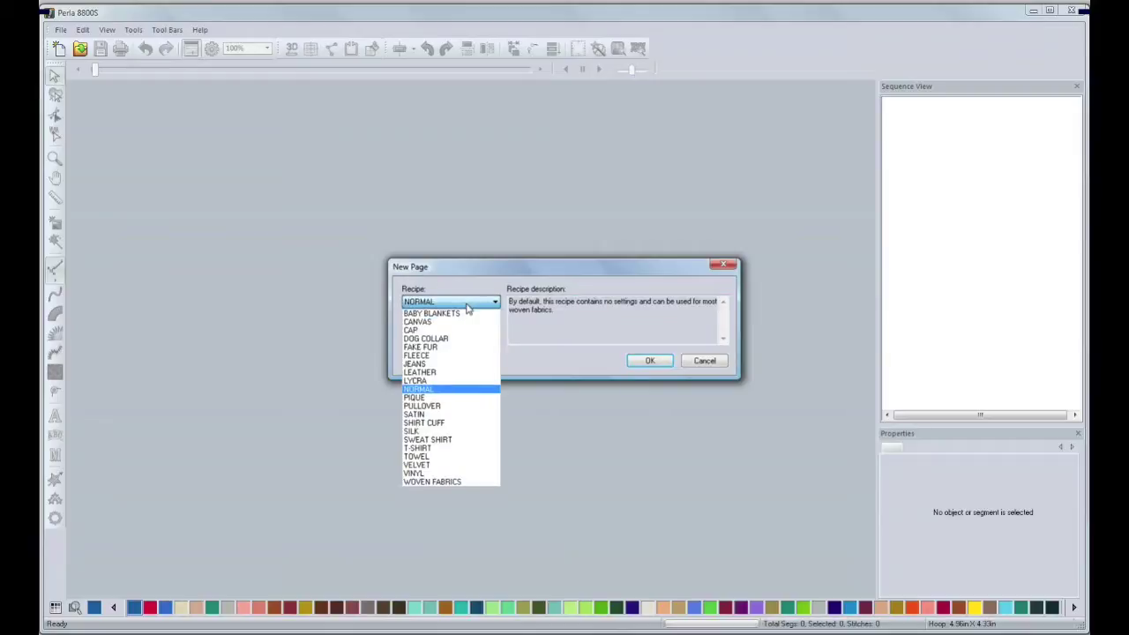
left_click(453, 389)
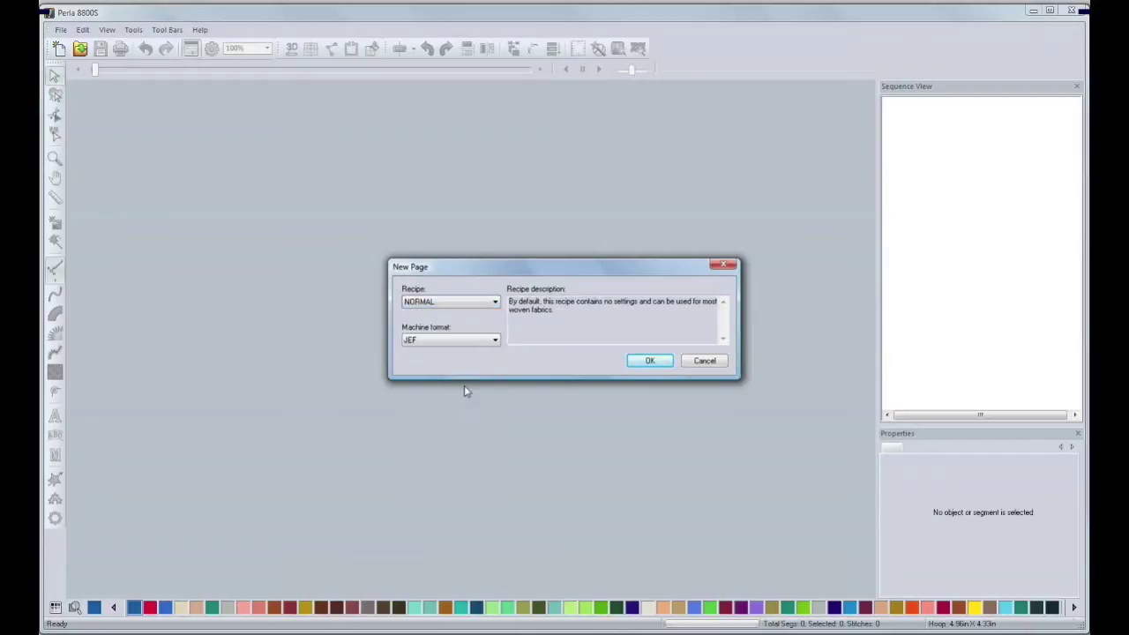
left_click(446, 343)
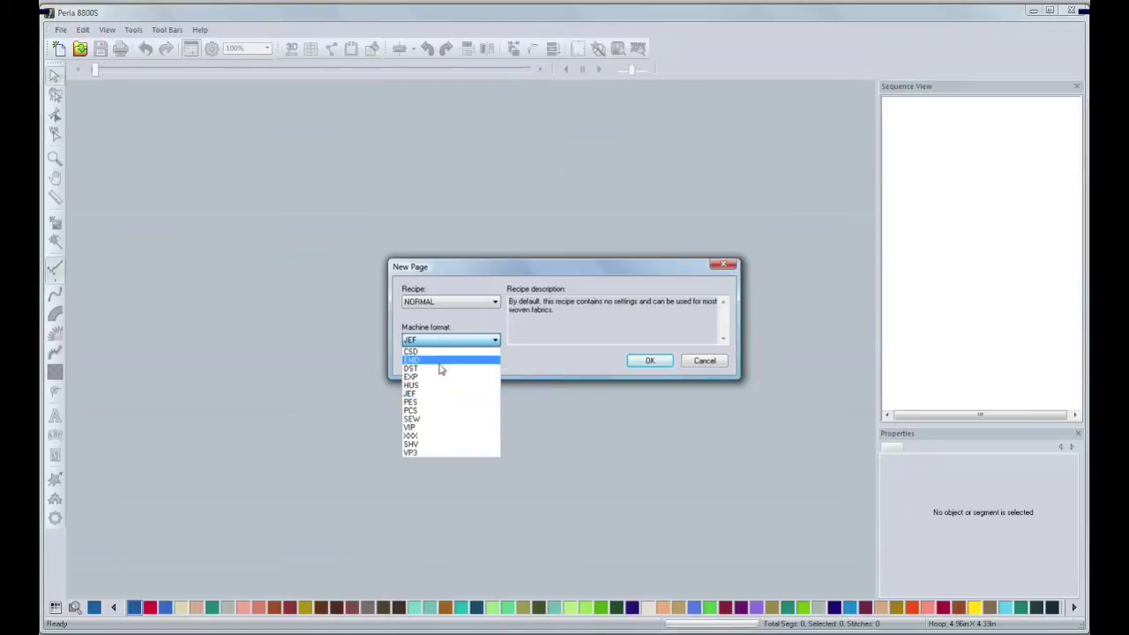
left_click(441, 372)
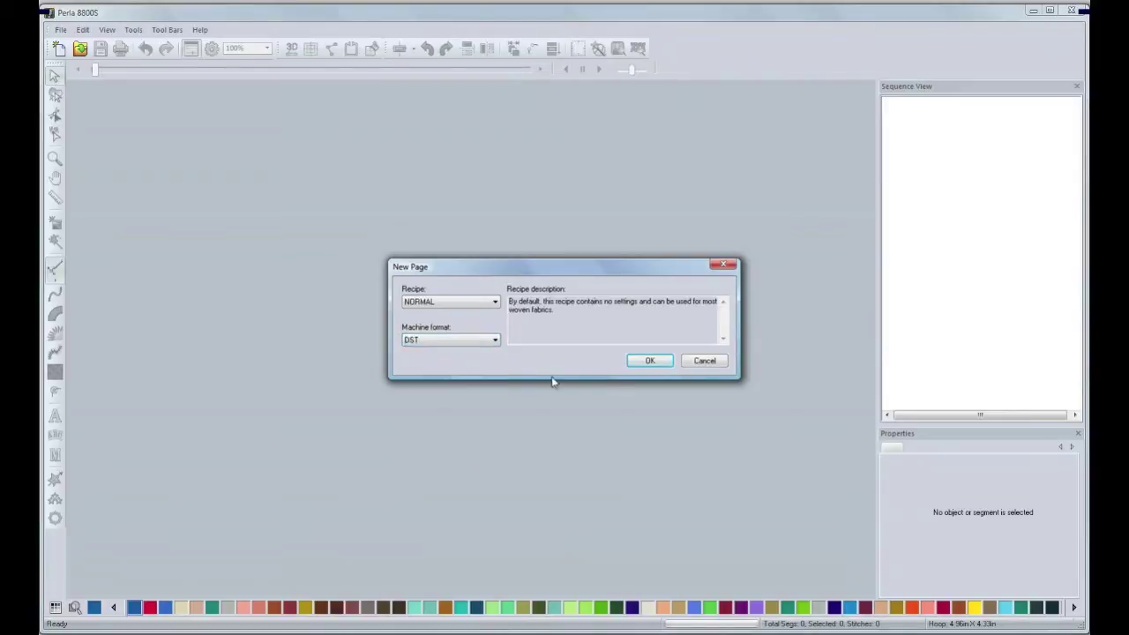
left_click(645, 363)
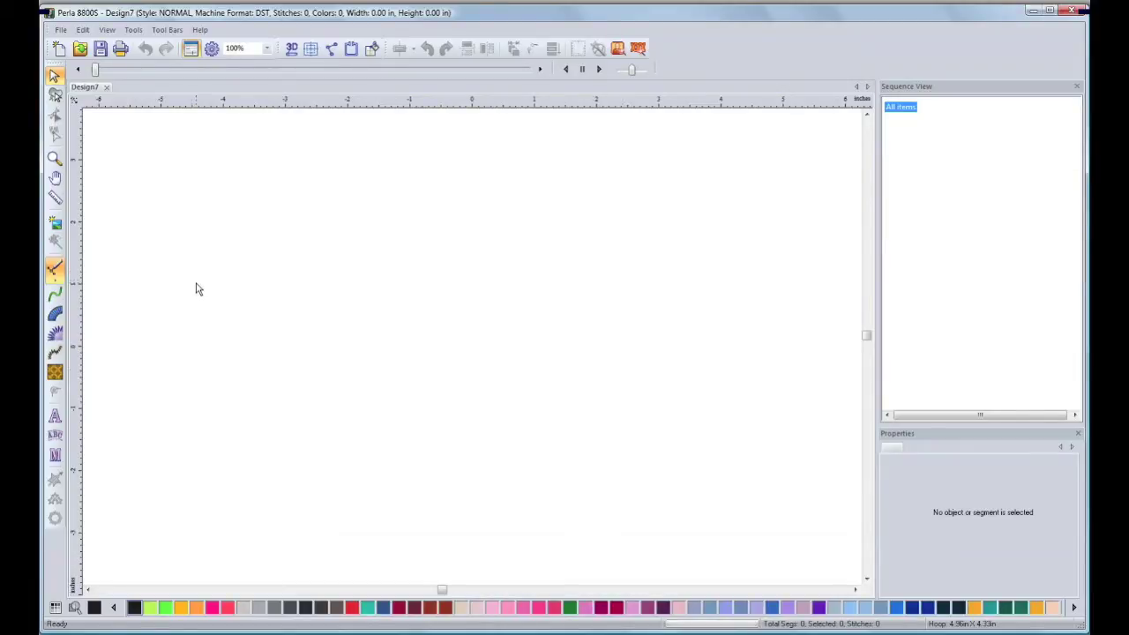
- Load the fish image from the Free Cliparts folder as the backdrop
left_click(55, 224)
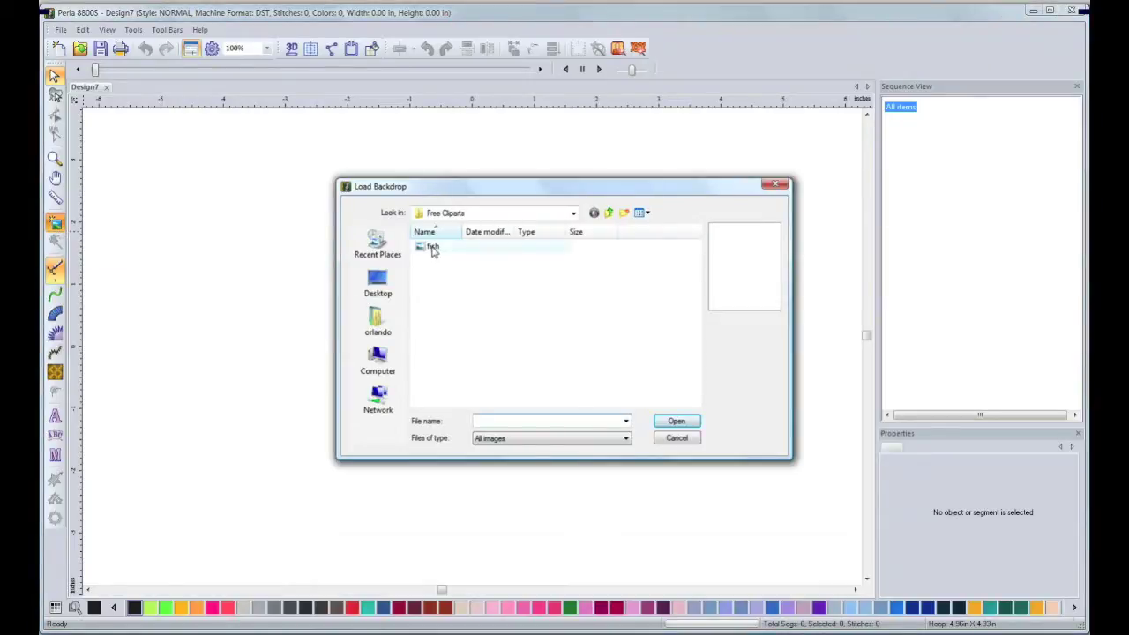
left_click(432, 247)
left_click(672, 422)
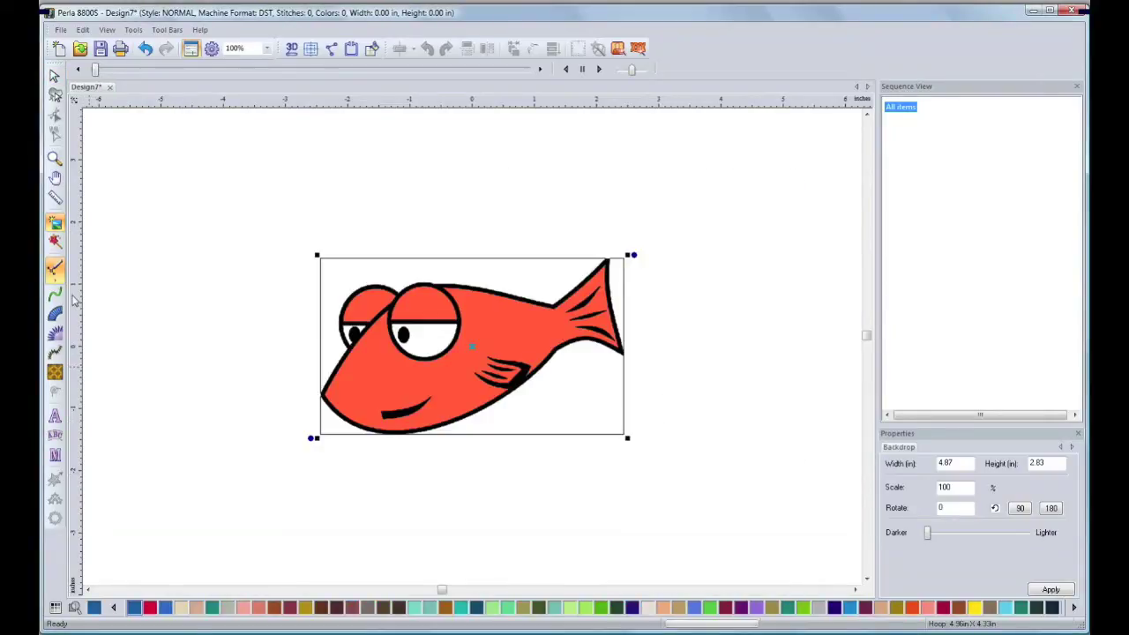
- Start a Complex Fill outline between the fish's eyes, tracing down the snout and along the belly to the lower tail base
left_click(53, 158)
left_click_drag(284, 224, 639, 443)
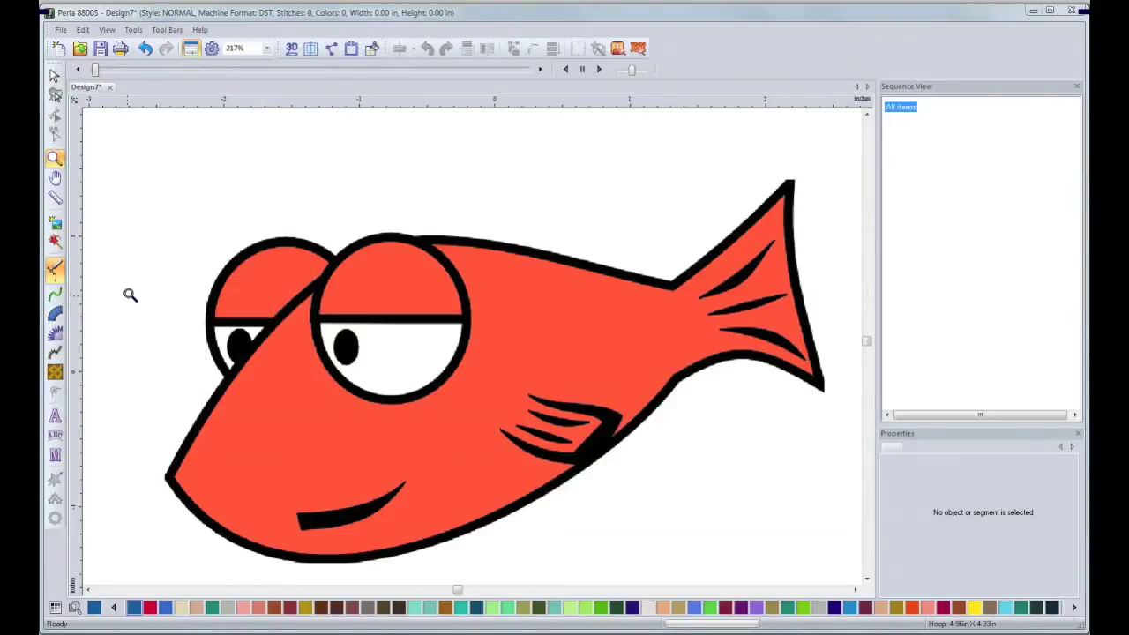
left_click(54, 275)
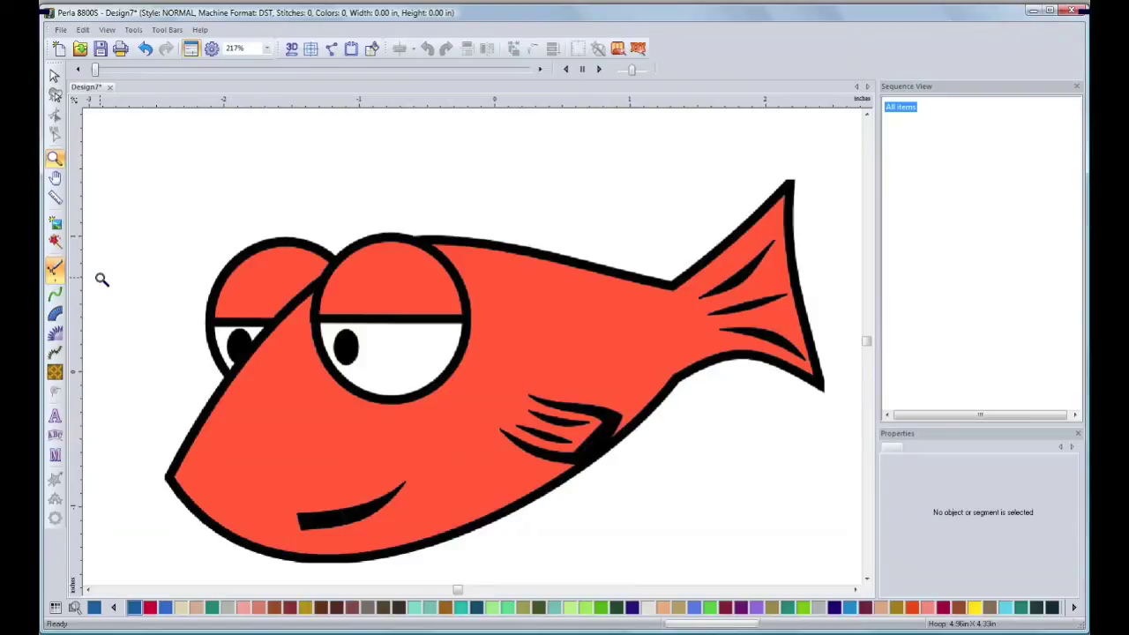
left_click(55, 372)
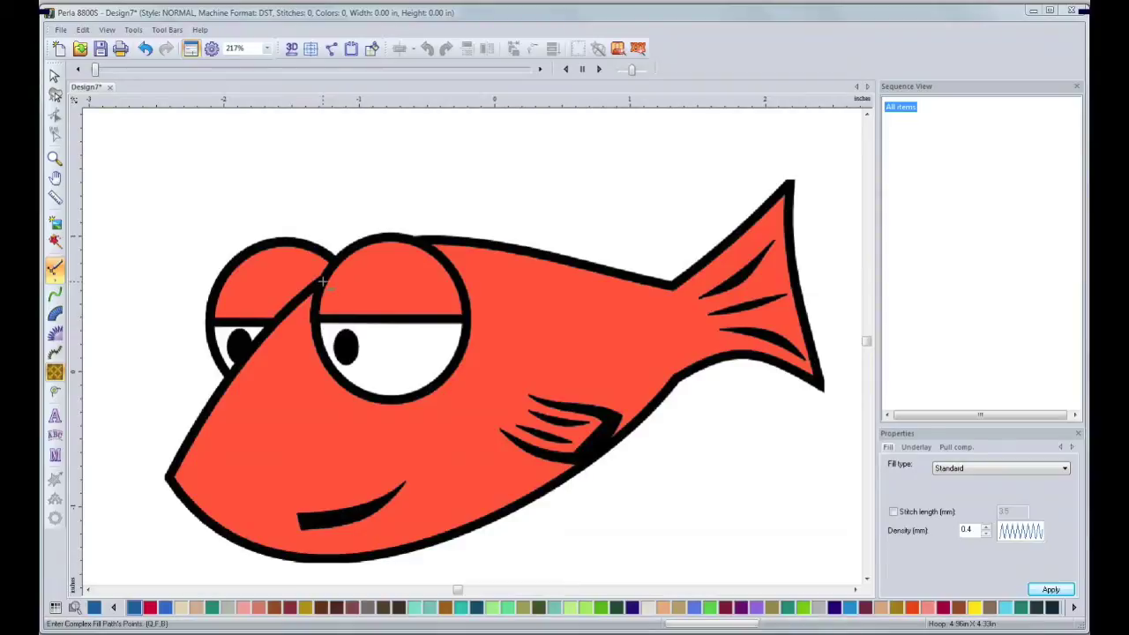
left_click(169, 476)
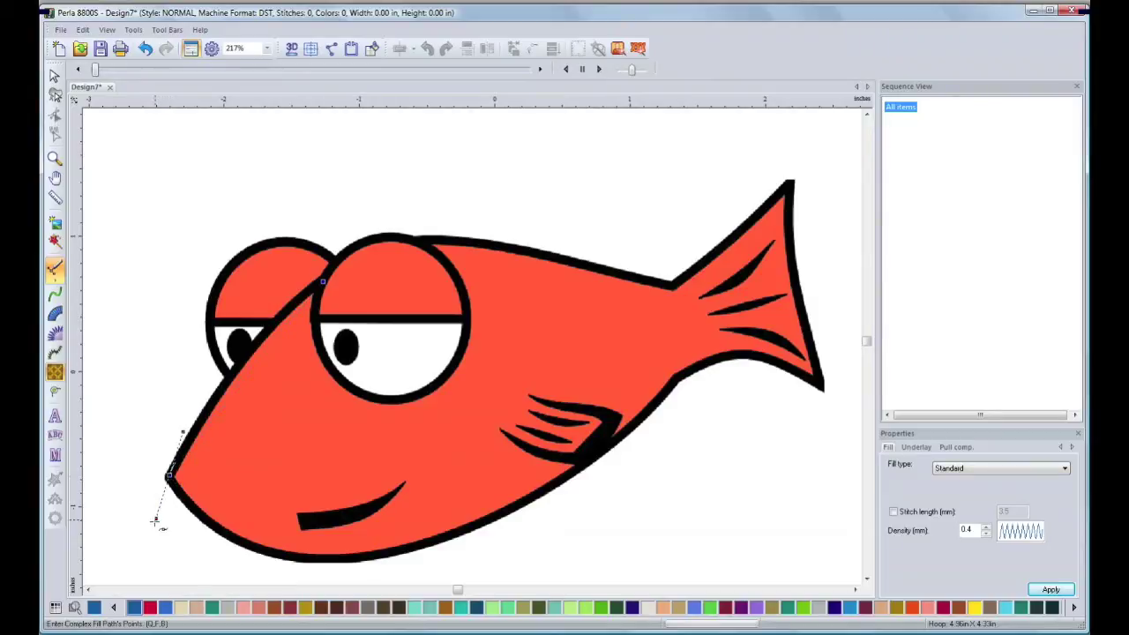
left_click_drag(132, 565, 170, 477)
key("alt")
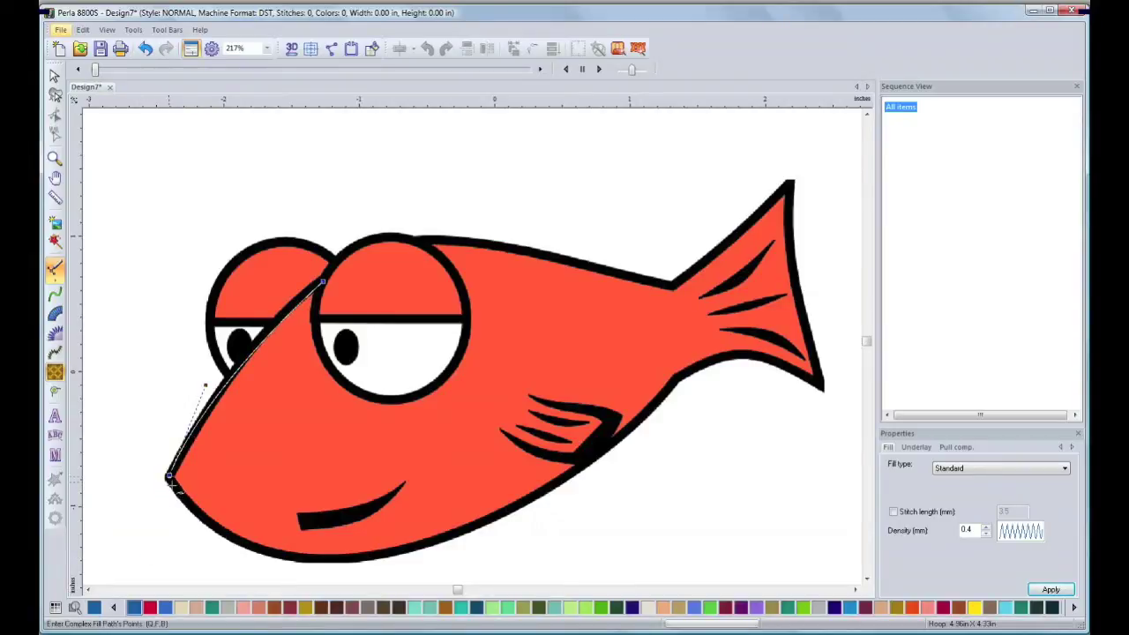
left_click_drag(348, 558, 481, 546)
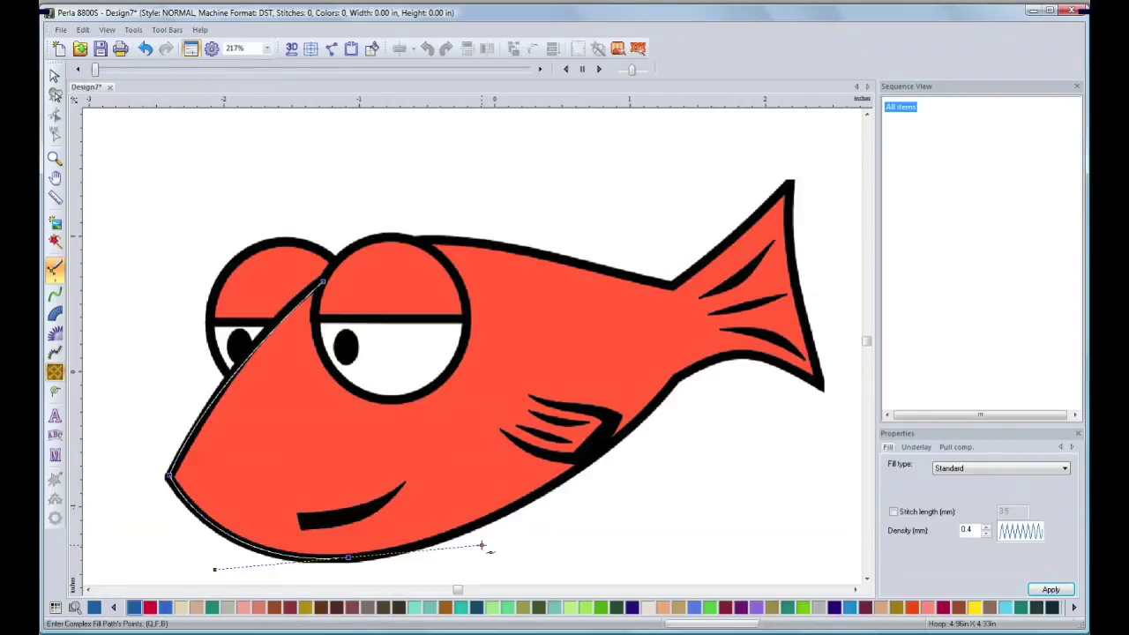
left_click_drag(482, 546, 438, 550)
mouse_move(543, 491)
left_mouse_down()
mouse_move(594, 448)
mouse_move(546, 487)
left_mouse_up()
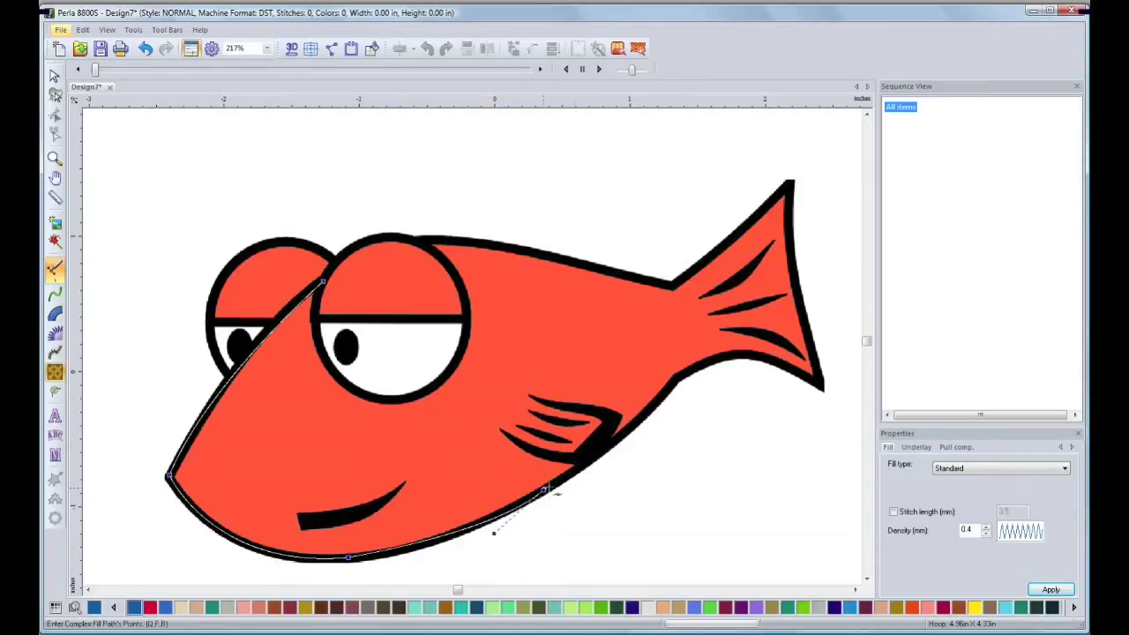
left_click(679, 379)
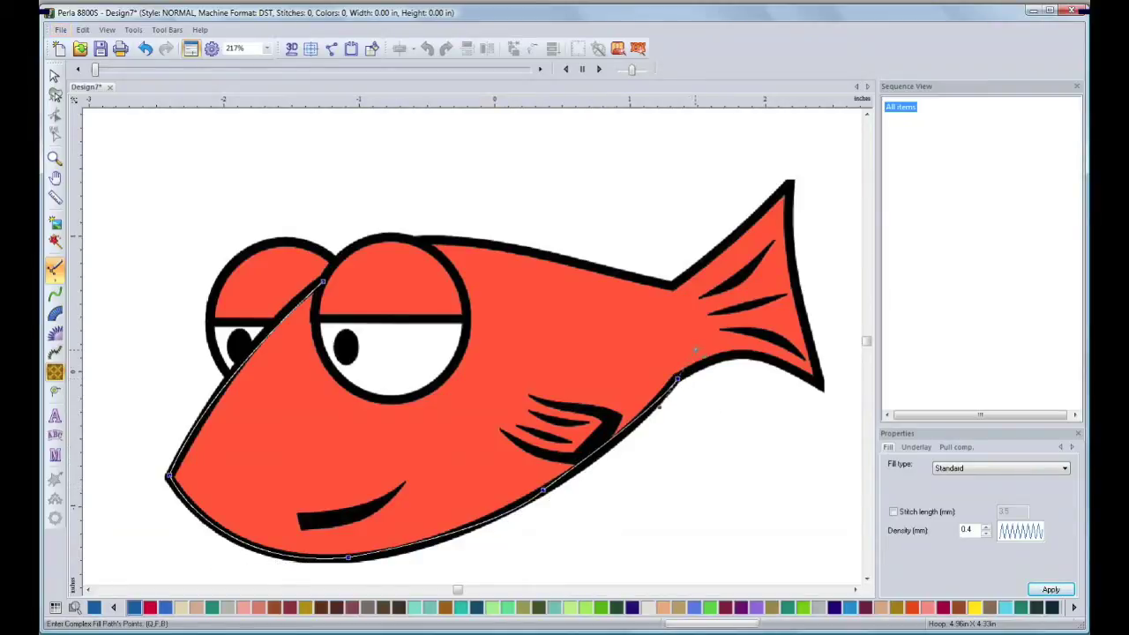
- Continue the fill outline around the tail fin's two tips to the upper tail base
left_click(816, 385)
left_click_drag(880, 440, 820, 386)
left_click(791, 184)
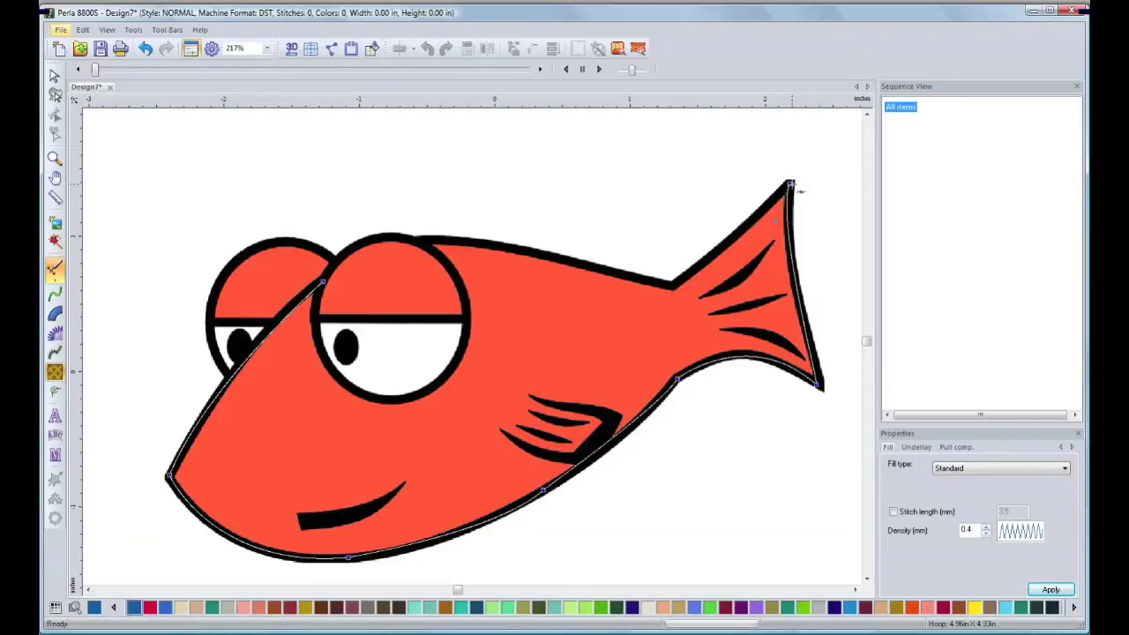
left_click(672, 283)
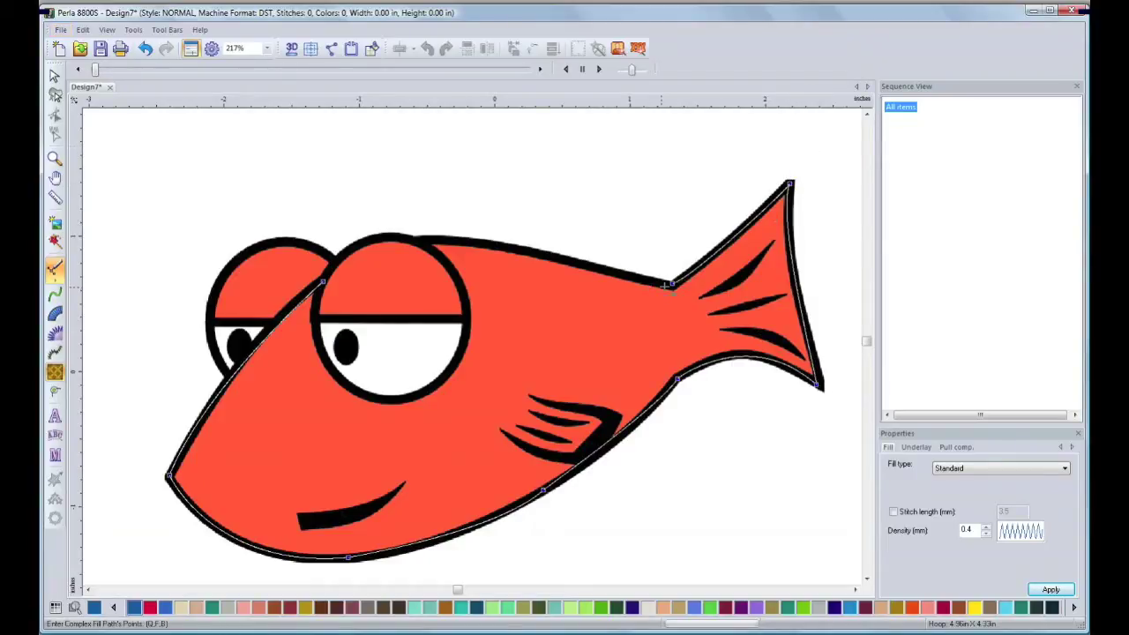
key("alt")
- Trace the outline along the fish's back and around the underside of the front eye toward the starting point
left_click_drag(427, 240, 464, 230)
left_click_drag(465, 325, 459, 379)
key("alt")
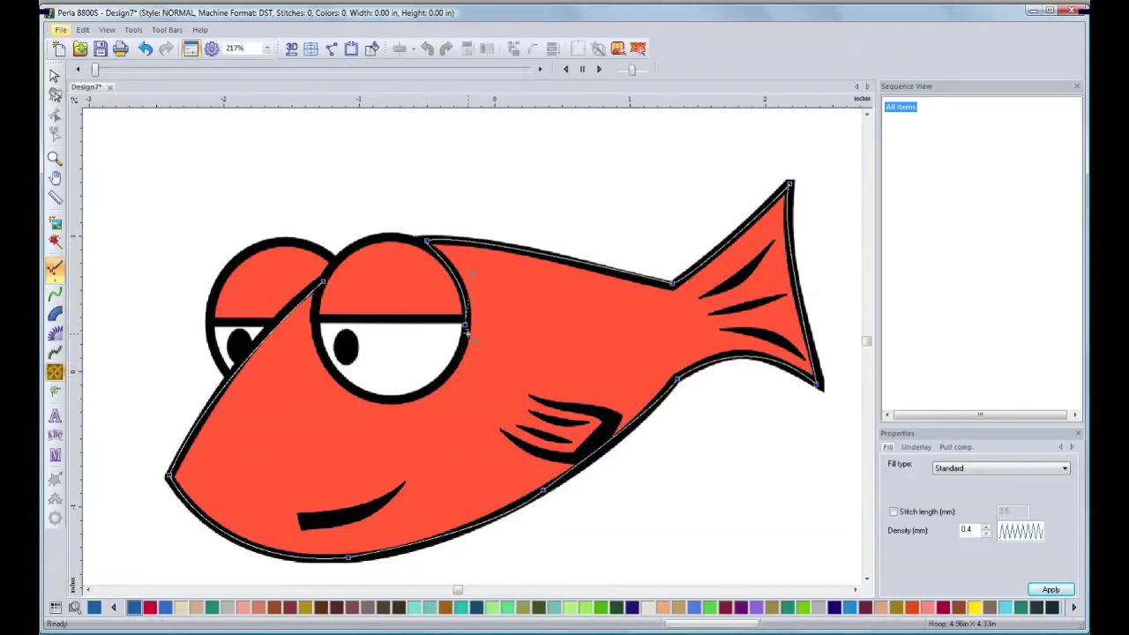
left_click_drag(391, 399, 316, 404)
key("alt")
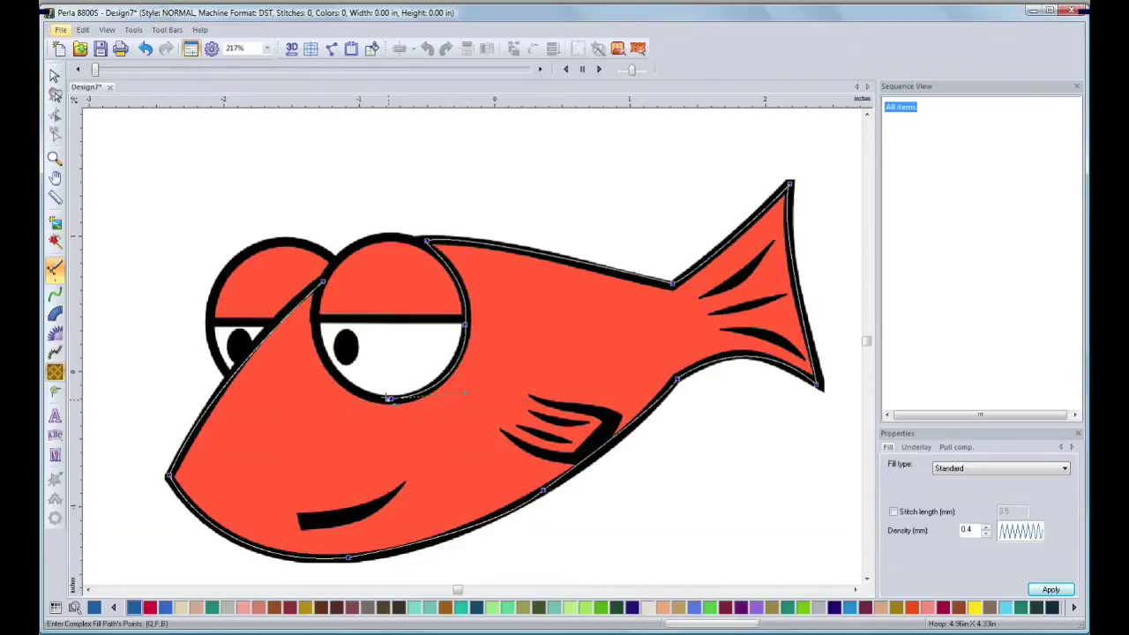
left_click_drag(314, 306, 315, 215)
key("alt")
- Close the body shape, add a slanted inclination line from back to belly, and set the stitch entry and exit points beside the front eye
left_click(56, 393)
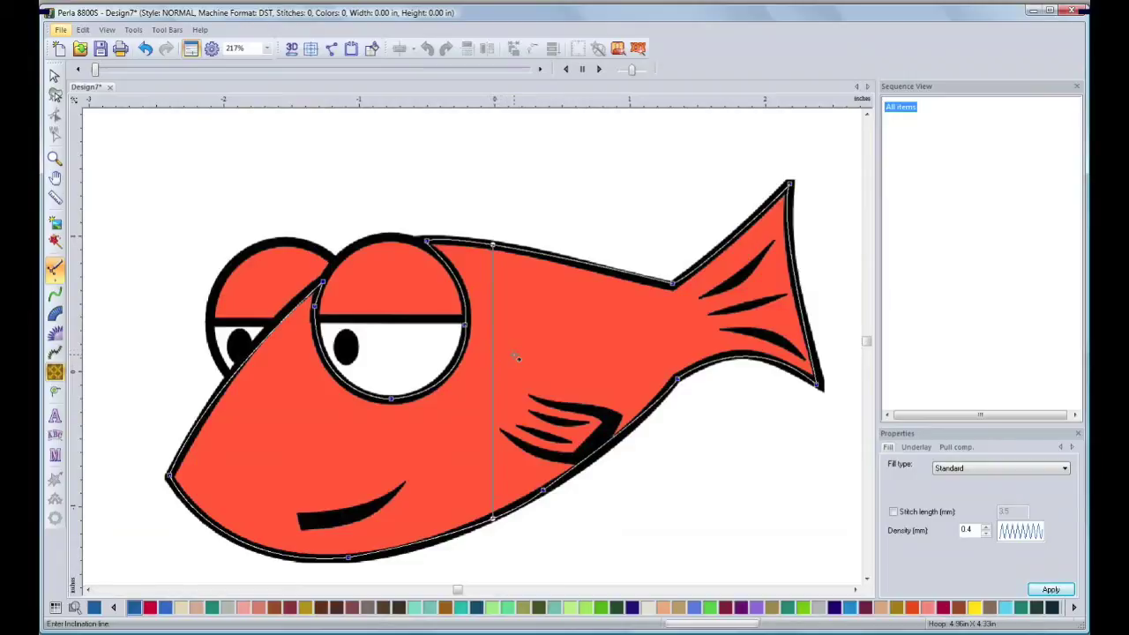
left_click(523, 252)
left_click(607, 440)
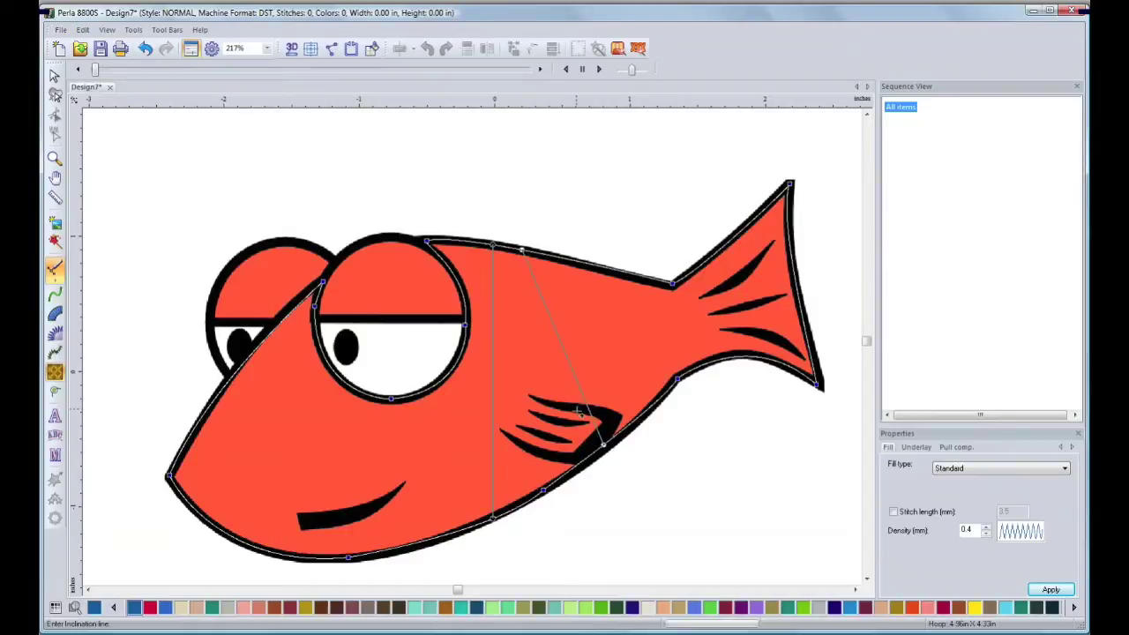
key("Return")
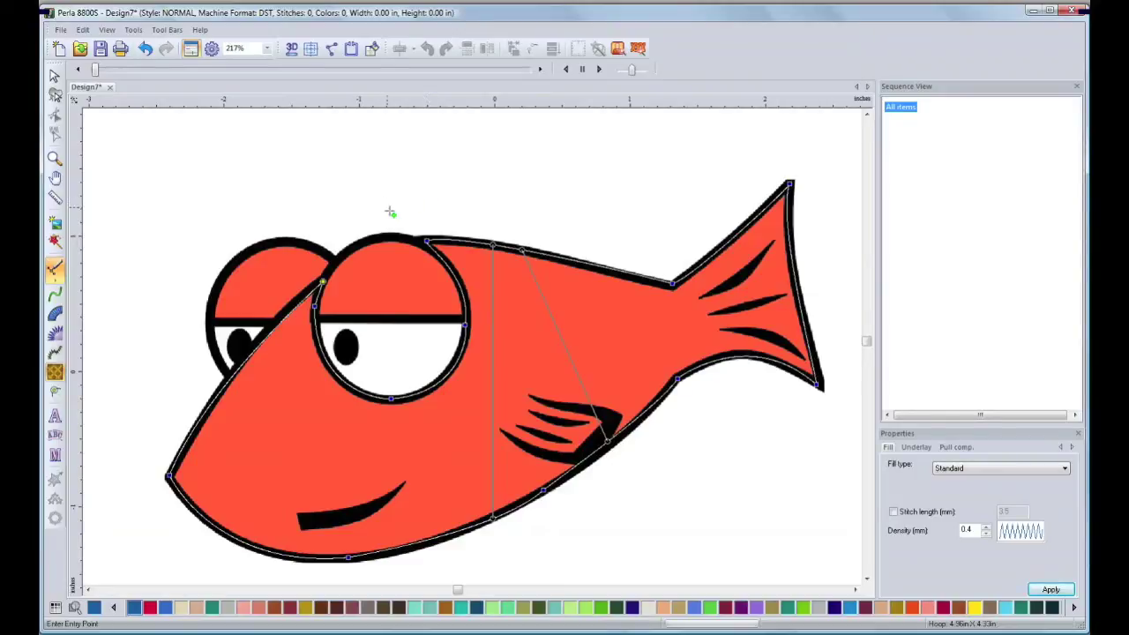
left_click(426, 239)
left_click(349, 321)
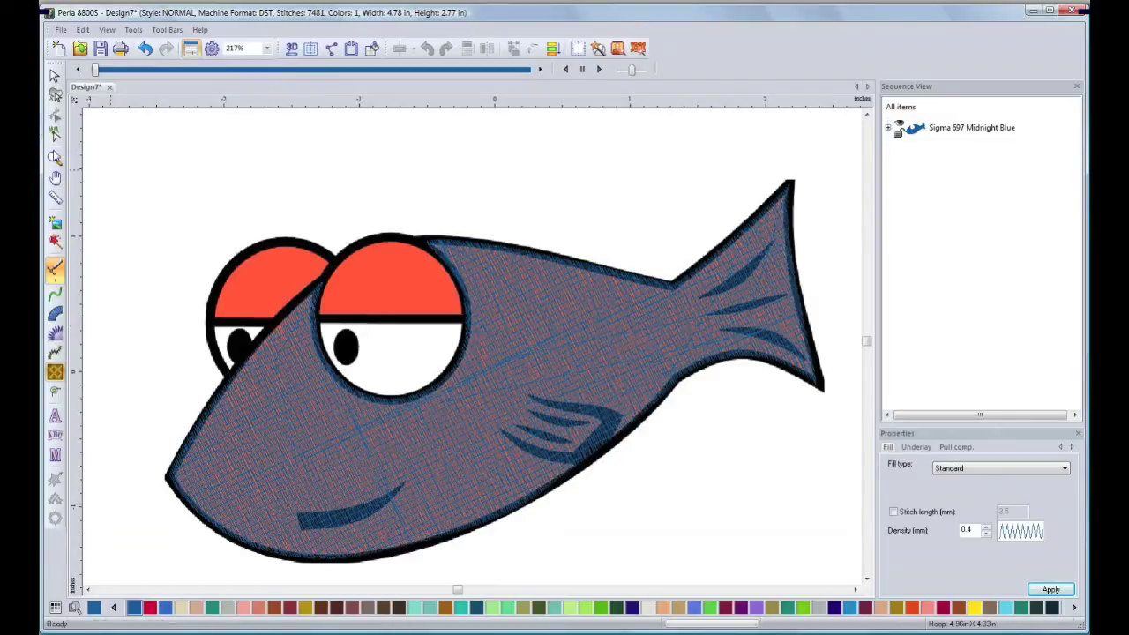
- Trace the front eye's red eyelid as a new Complex Fill shape with a straight lower edge and a curved top
left_click(54, 158)
left_click_drag(192, 213, 502, 377)
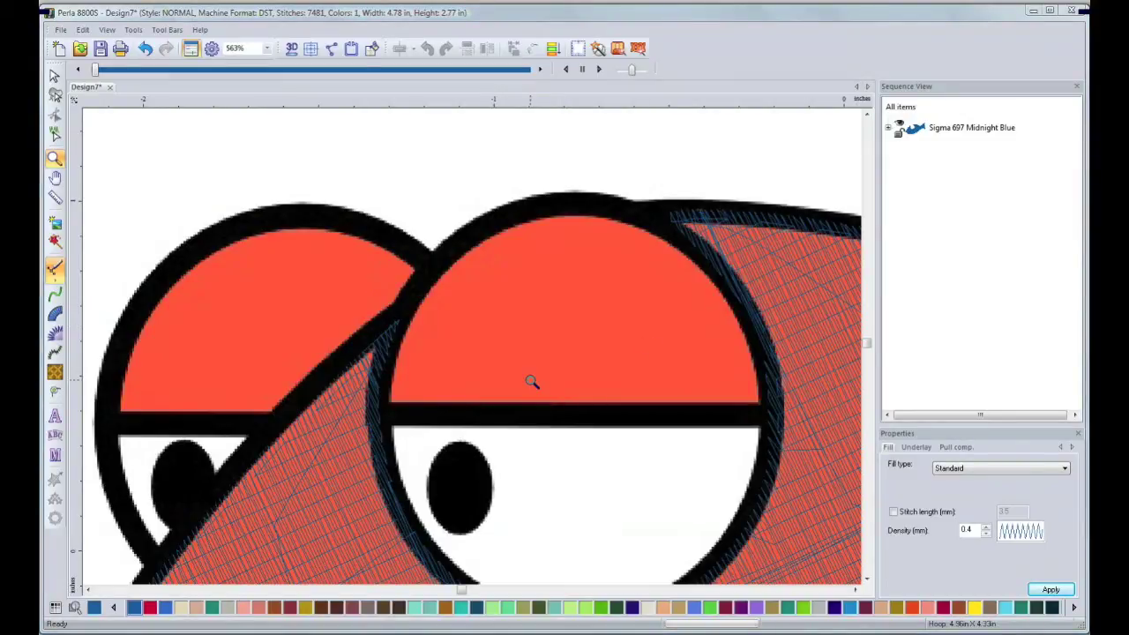
left_click(54, 75)
key("ctrl+a")
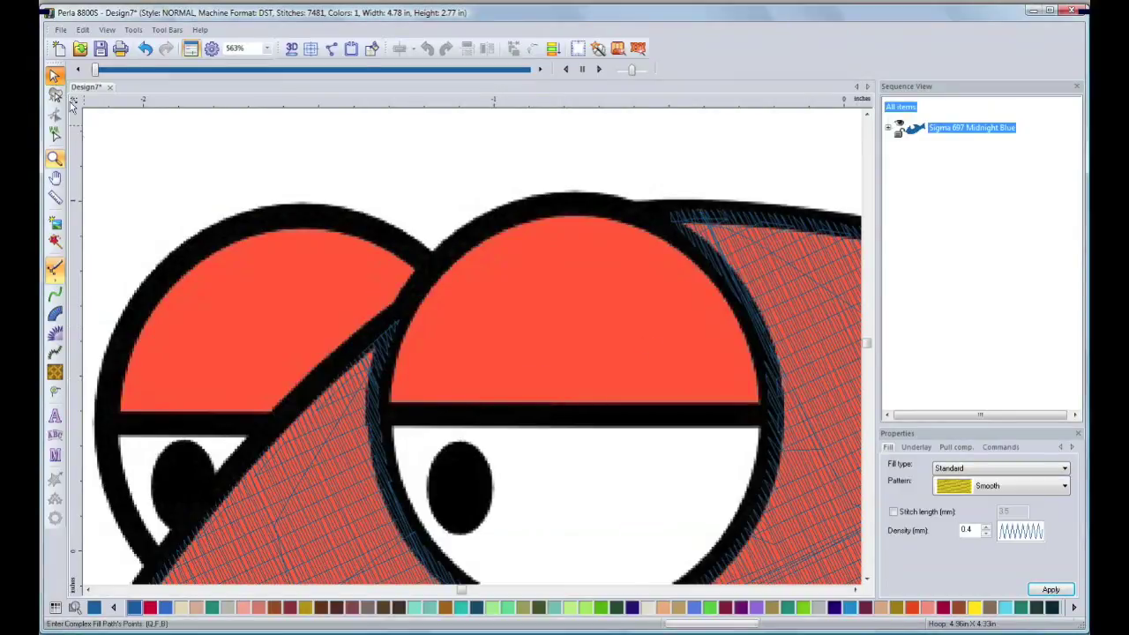
left_click(55, 372)
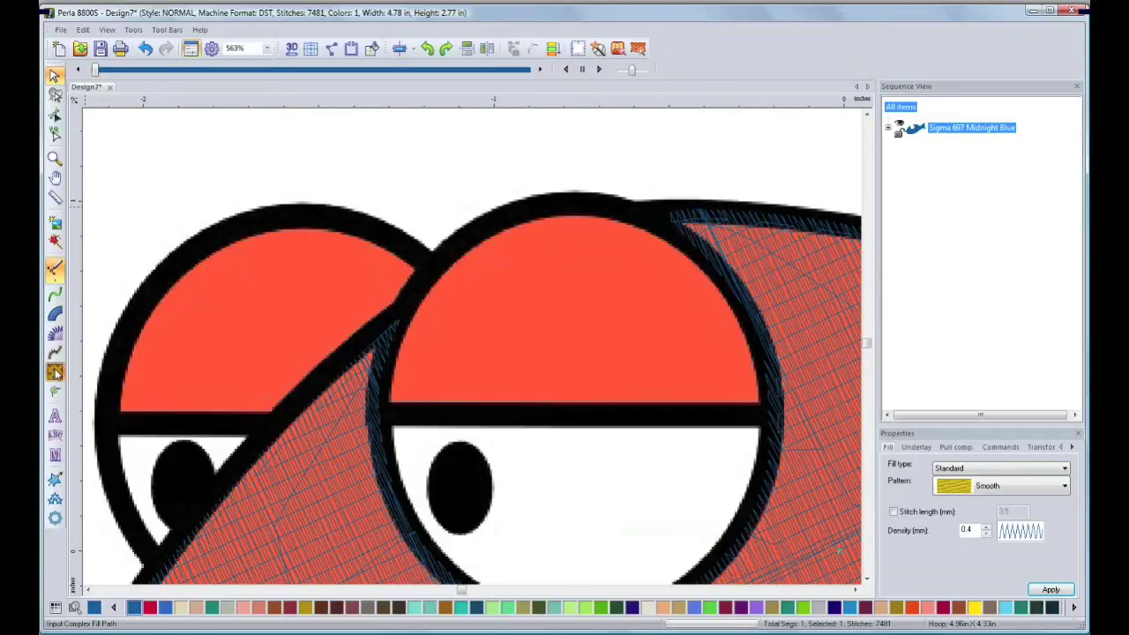
left_click(380, 405)
left_click(769, 408)
right_click(584, 204)
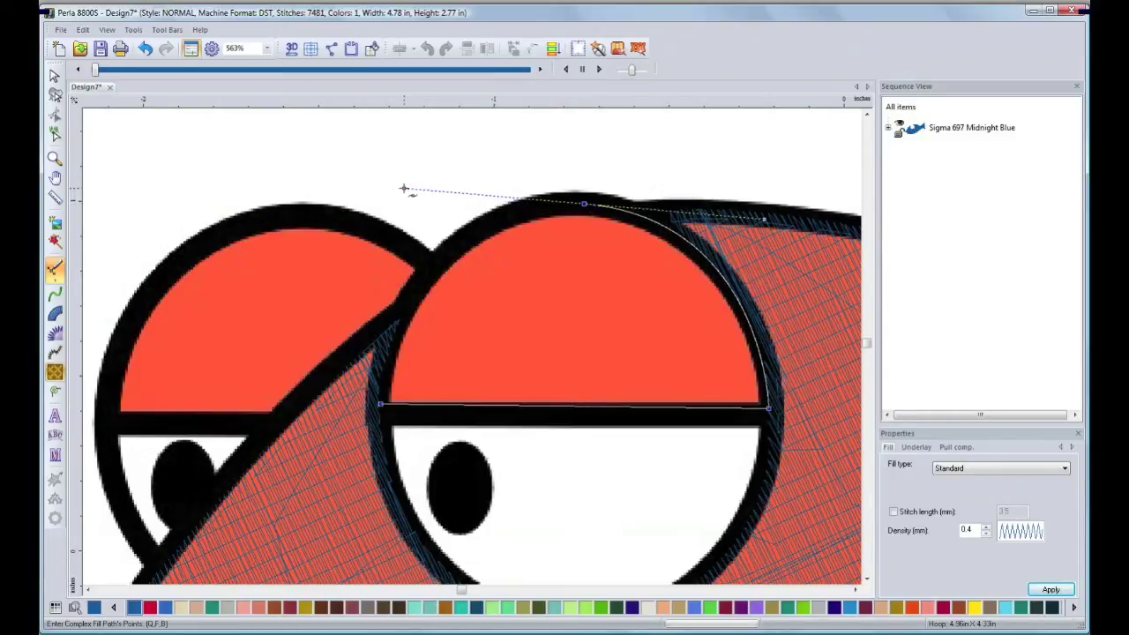
left_click(580, 204)
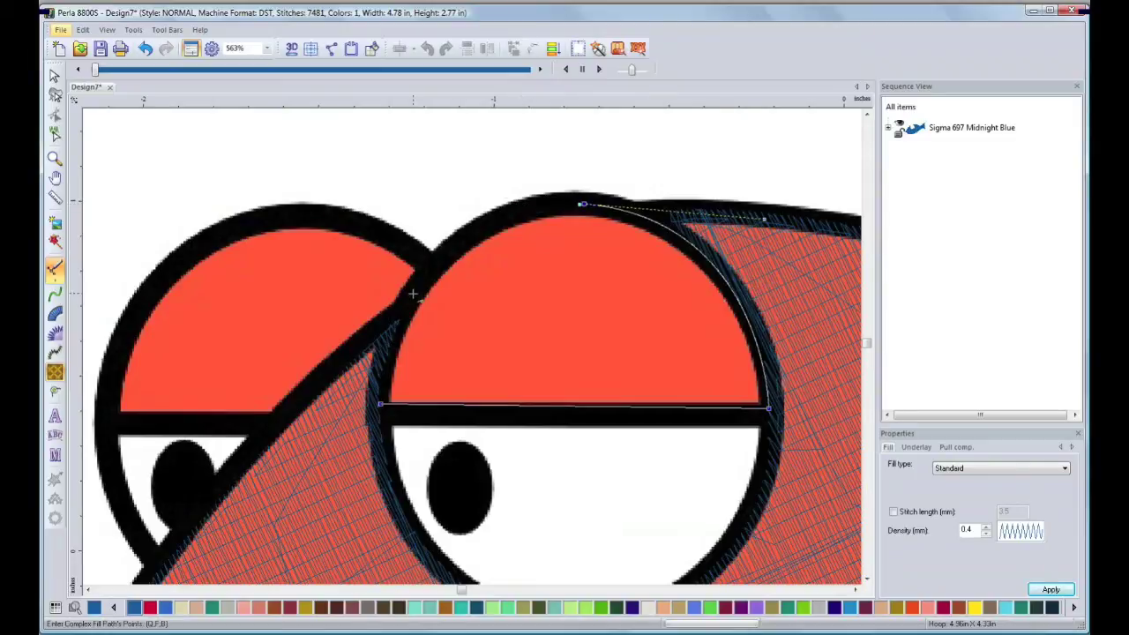
right_click(396, 321)
left_click_drag(361, 419, 347, 445)
left_click_drag(391, 331, 392, 329)
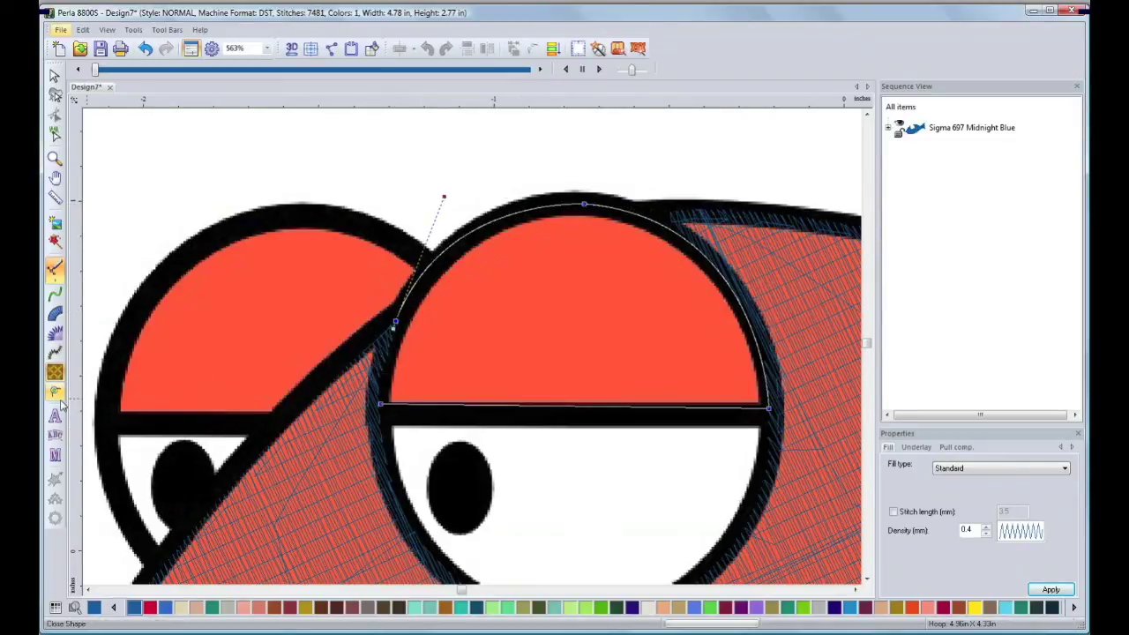
- Close the eyelid shape, accept its vertical inclination line, and set the entry point near the lower corner and the exit on the upper curve
left_click(54, 392)
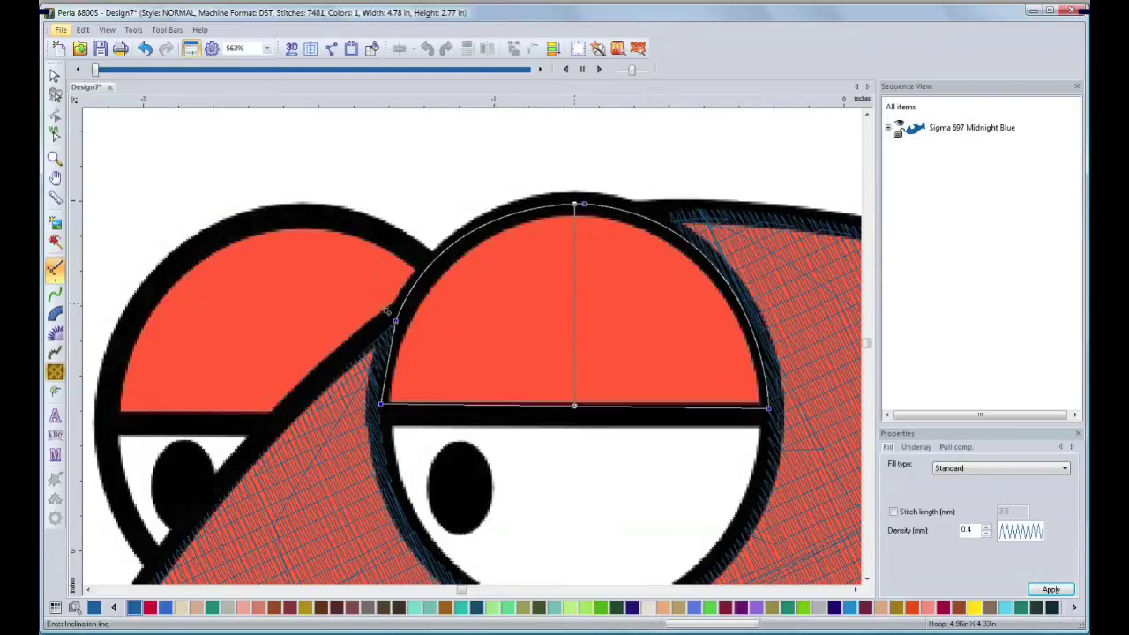
key("Return")
left_click(383, 392)
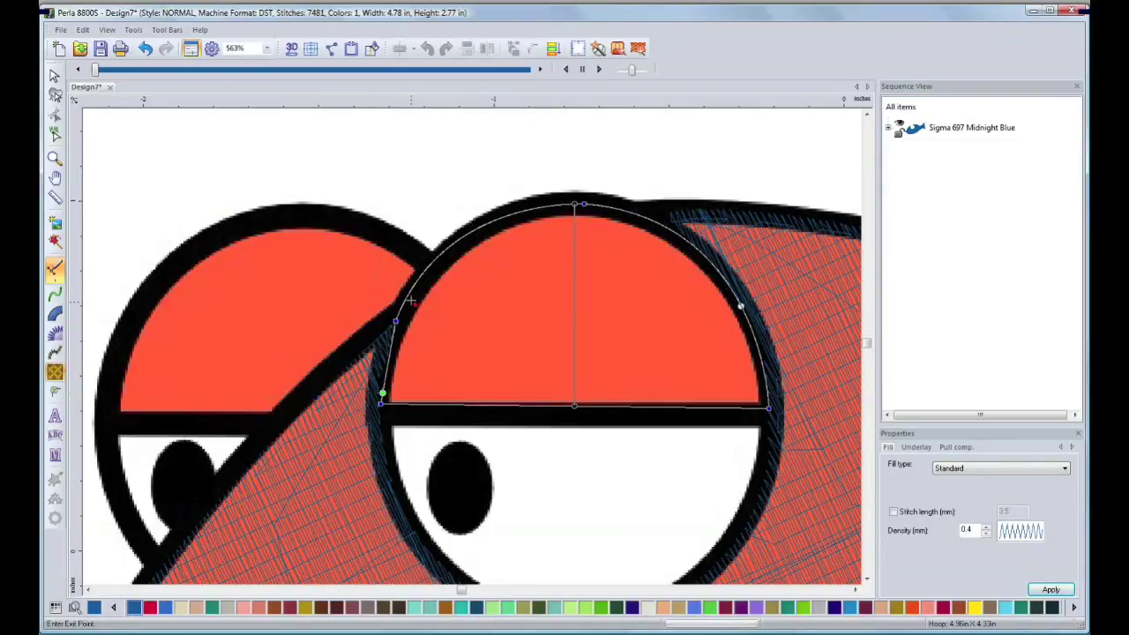
left_click(421, 275)
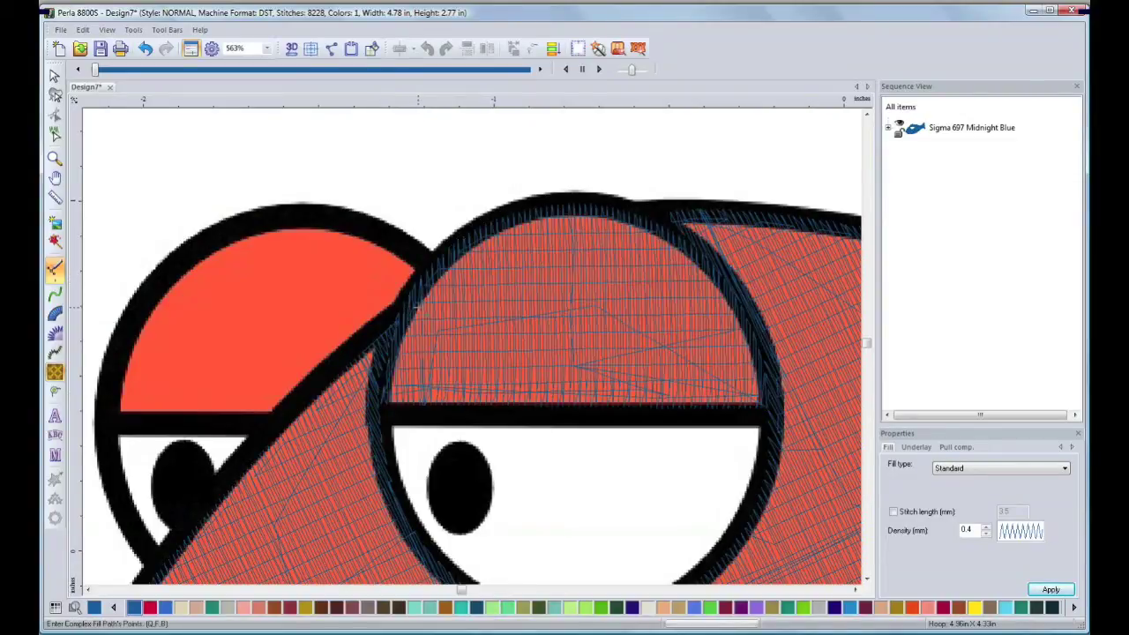
scroll(418, 307, "left", 2)
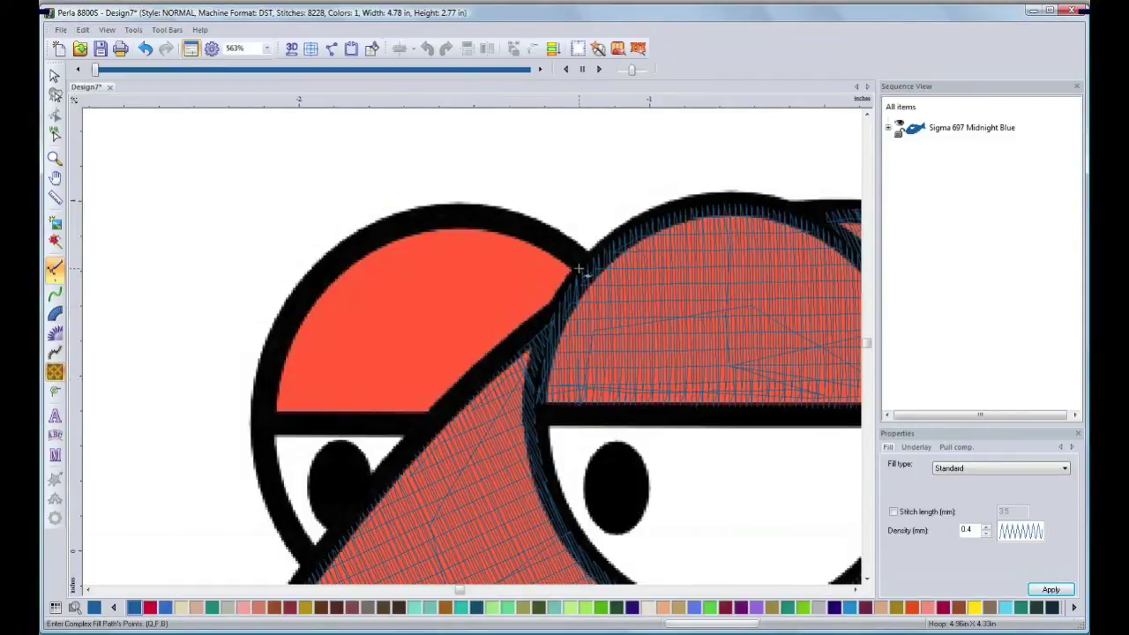
- Trace the rear eye's red eyelid as a Complex Fill shape with a curved top, straight lower edge and slanted side along the body
left_click(298, 296)
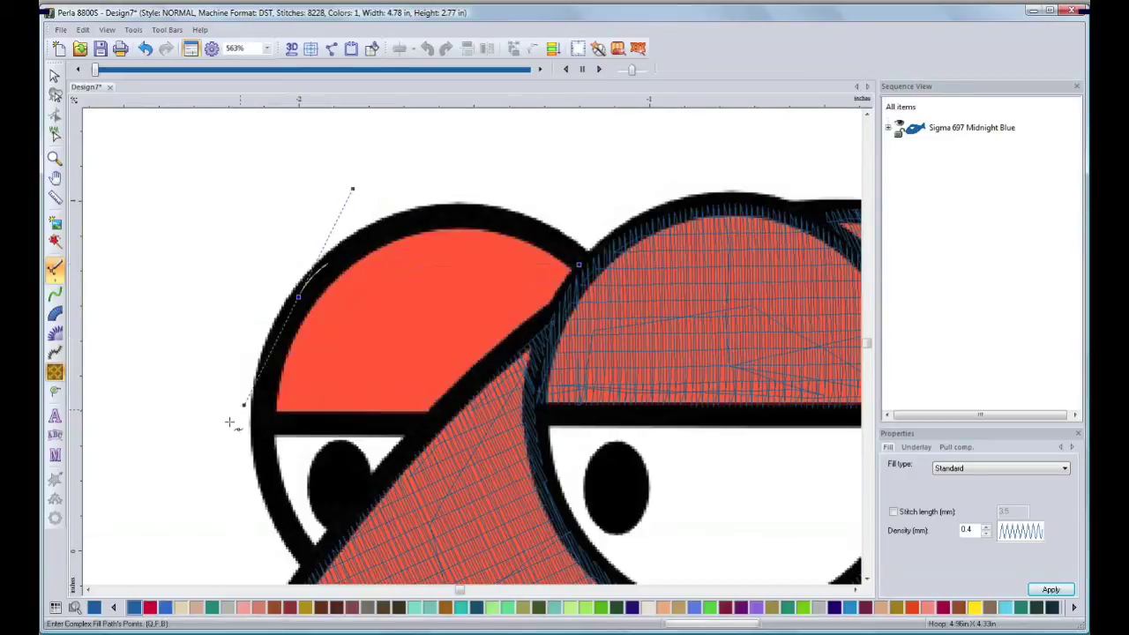
left_click_drag(177, 452, 295, 297)
key("alt")
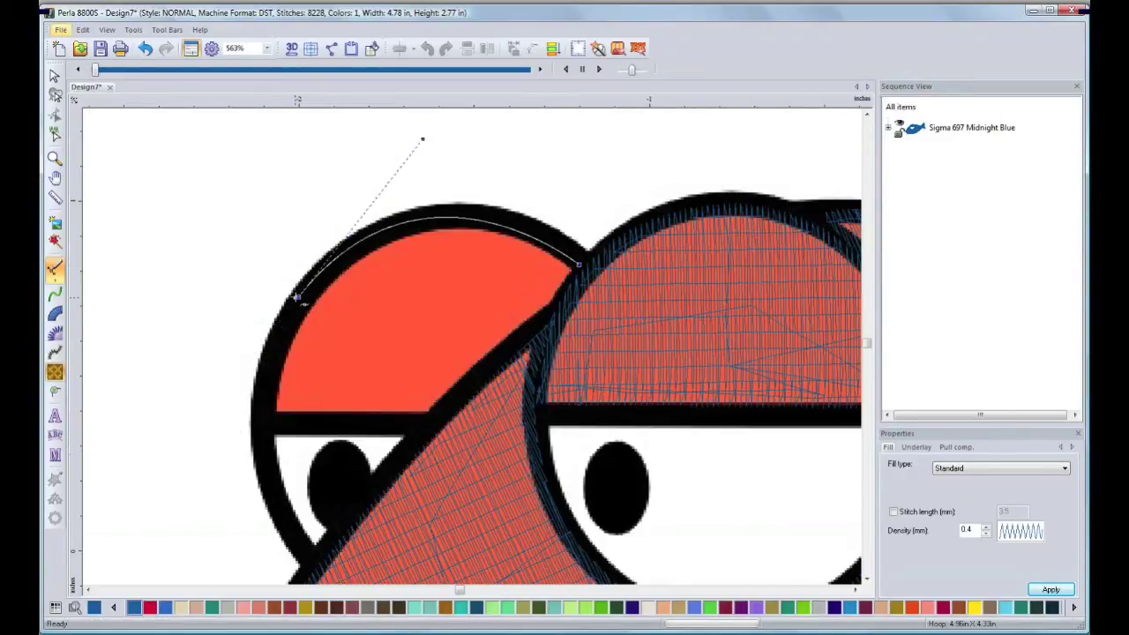
mouse_move(263, 424)
left_mouse_down()
mouse_move(266, 465)
mouse_move(263, 425)
left_mouse_up()
key("alt")
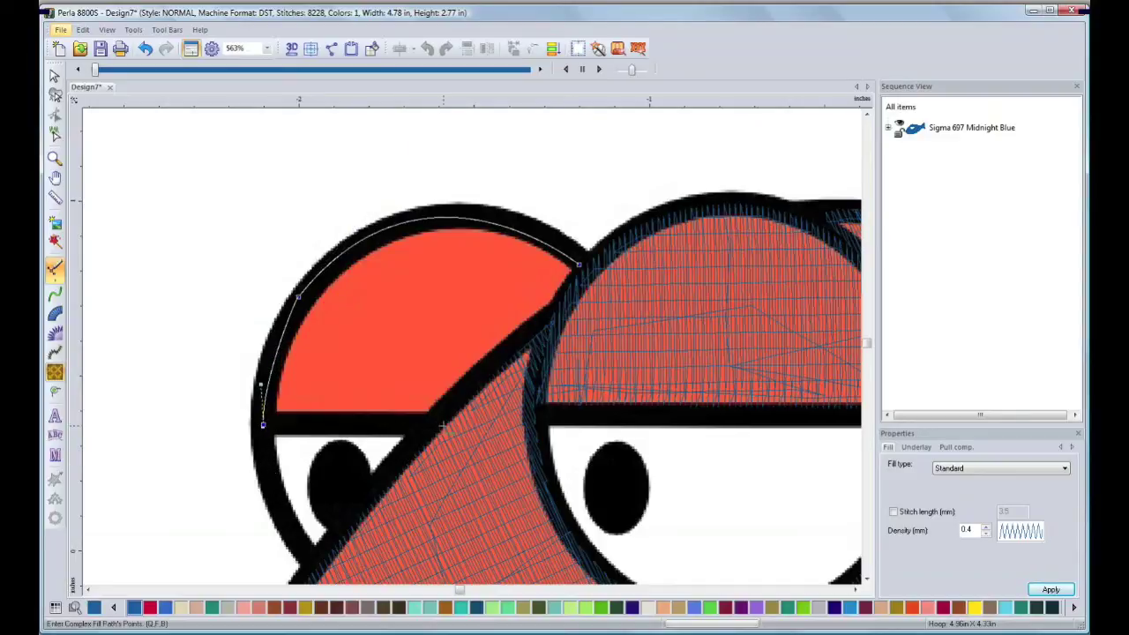
left_click(442, 424)
left_click(548, 324)
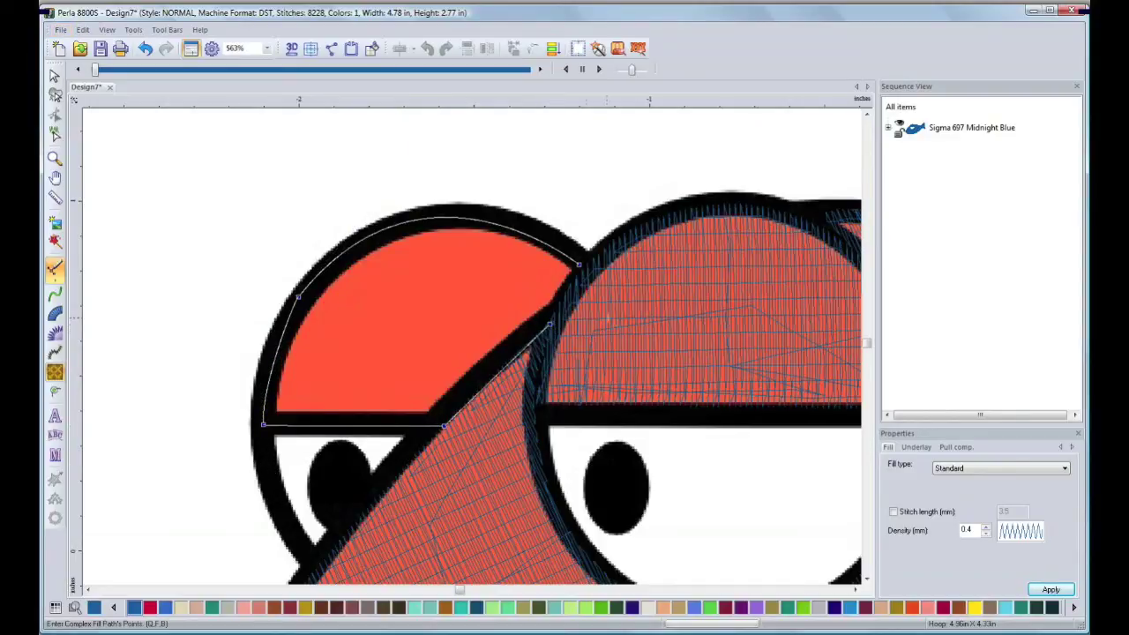
- Close the rear eyelid shape, accept its vertical inclination line, and set the entry point near the top corner and the exit at the lower body-side corner
key("Return")
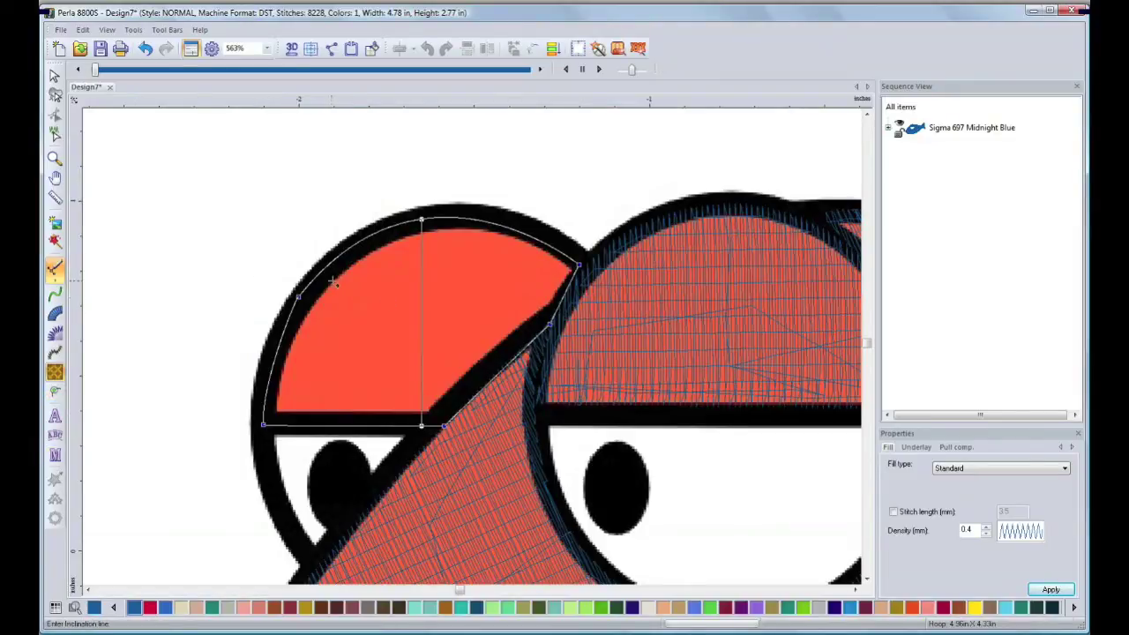
key("Return")
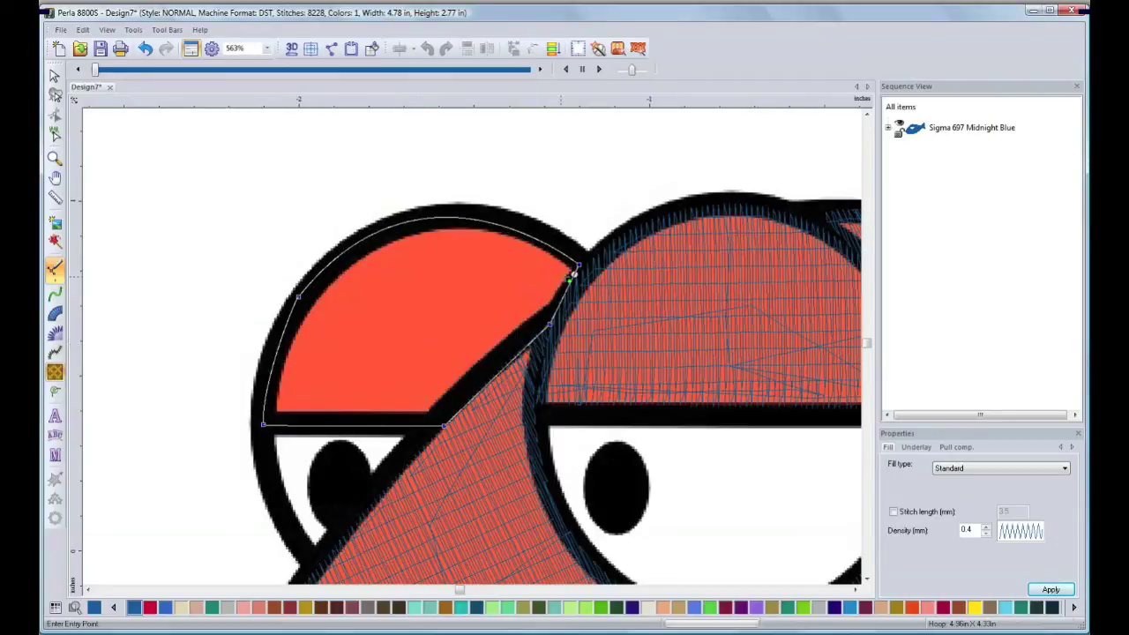
left_click(575, 273)
left_click(442, 424)
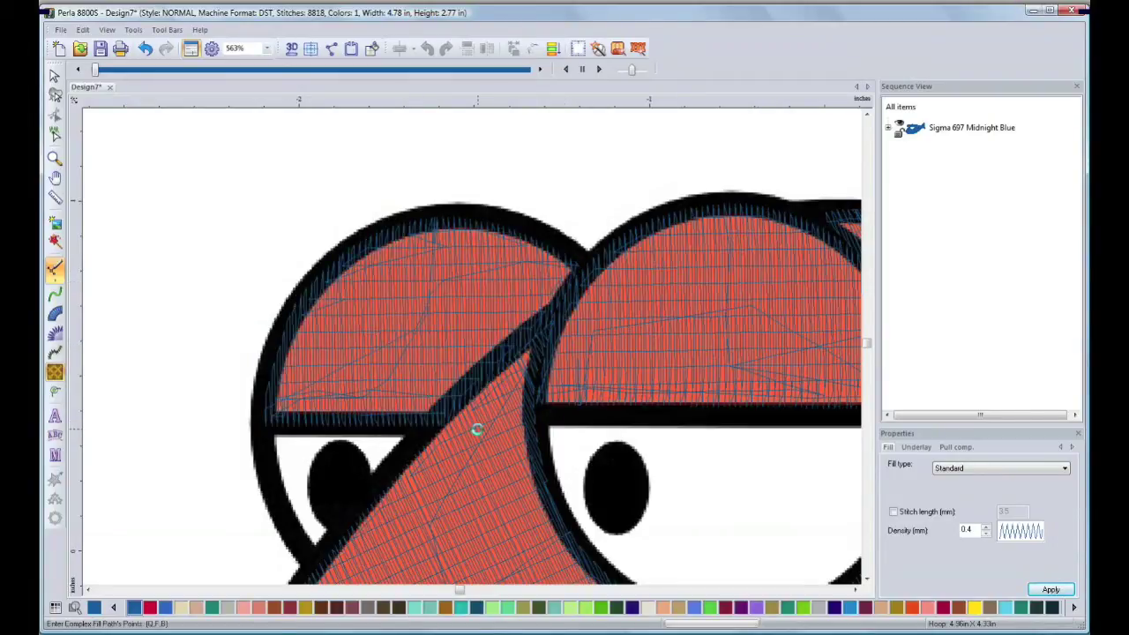
- Deselect all objects and choose the Sigma 101 Silver thread colour for the whites of the eyes
left_click(55, 159)
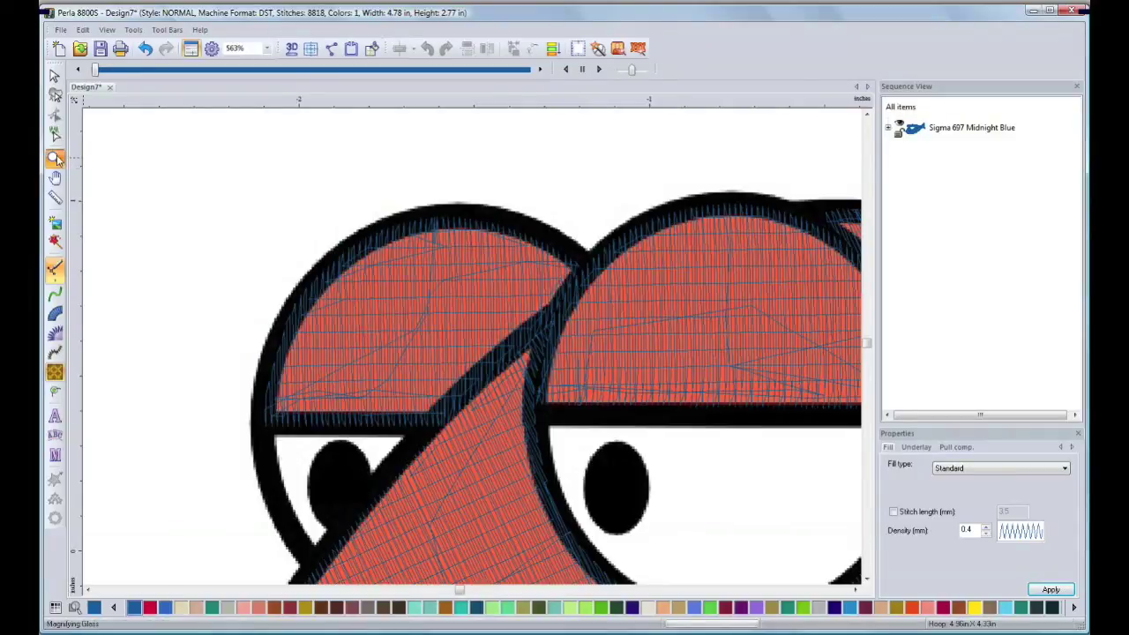
right_click(386, 323)
right_click(388, 324)
left_click_drag(253, 201, 783, 524)
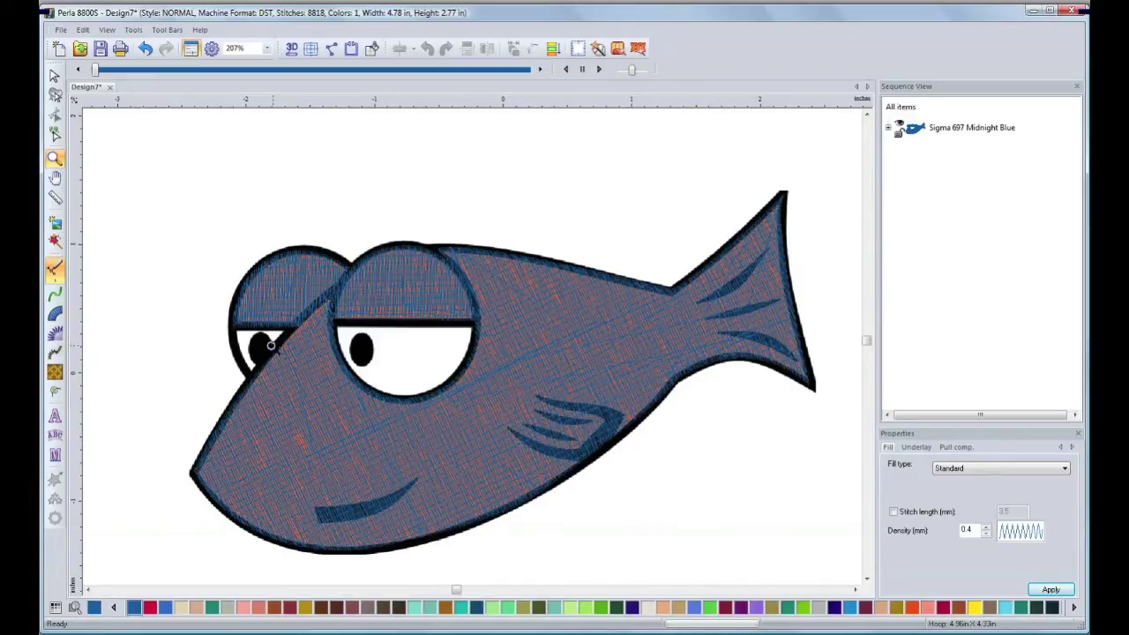
left_click(53, 78)
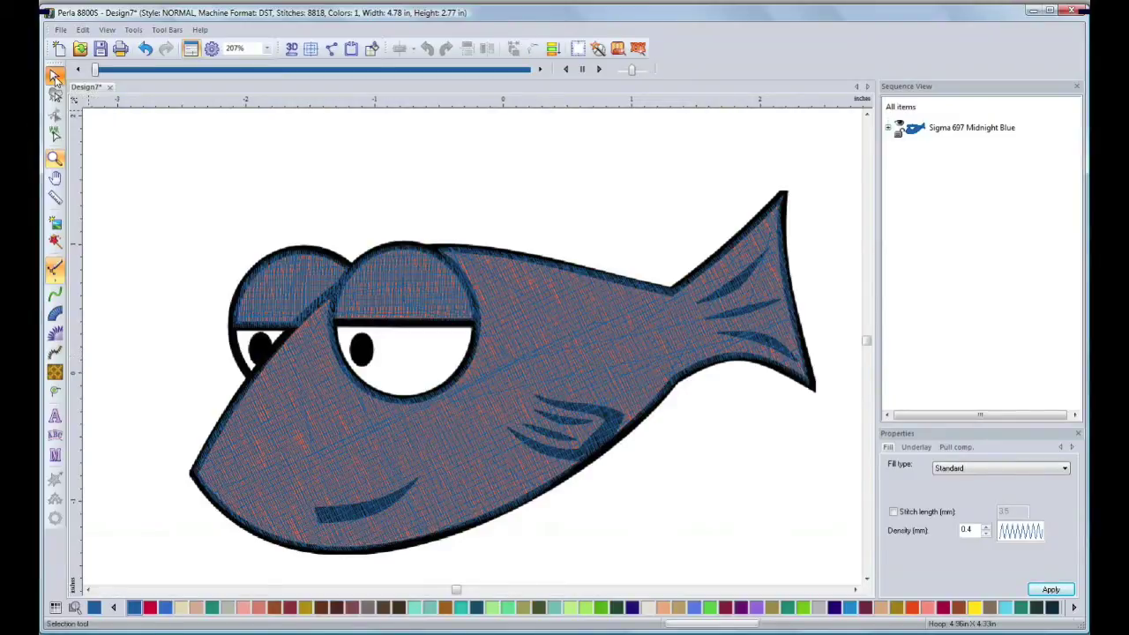
left_click(124, 278)
left_click(114, 608)
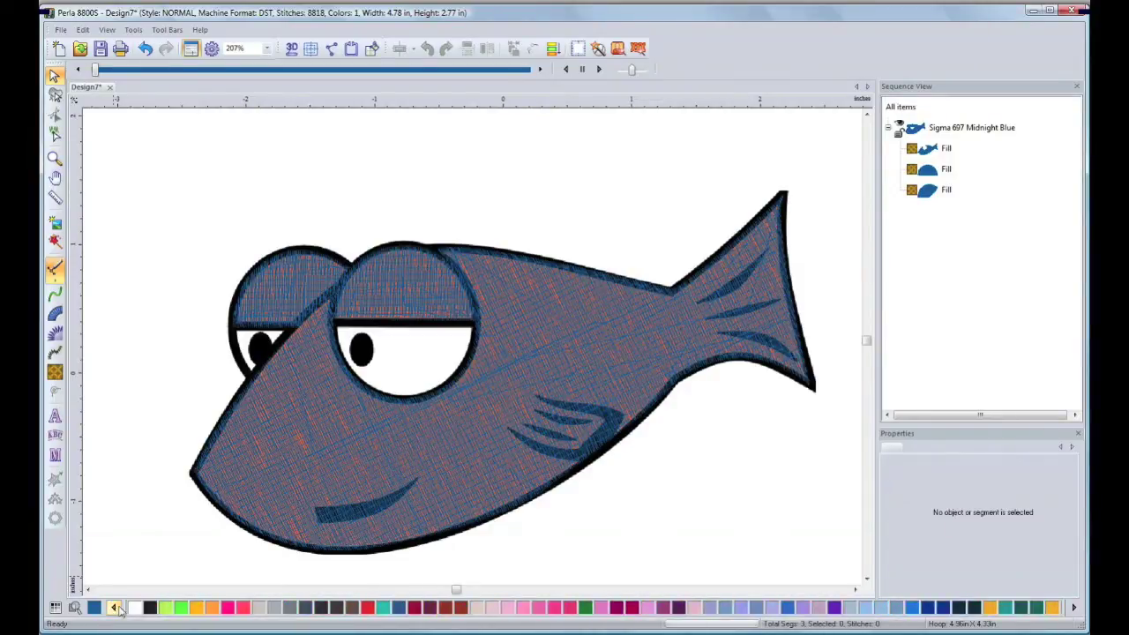
left_click(260, 607)
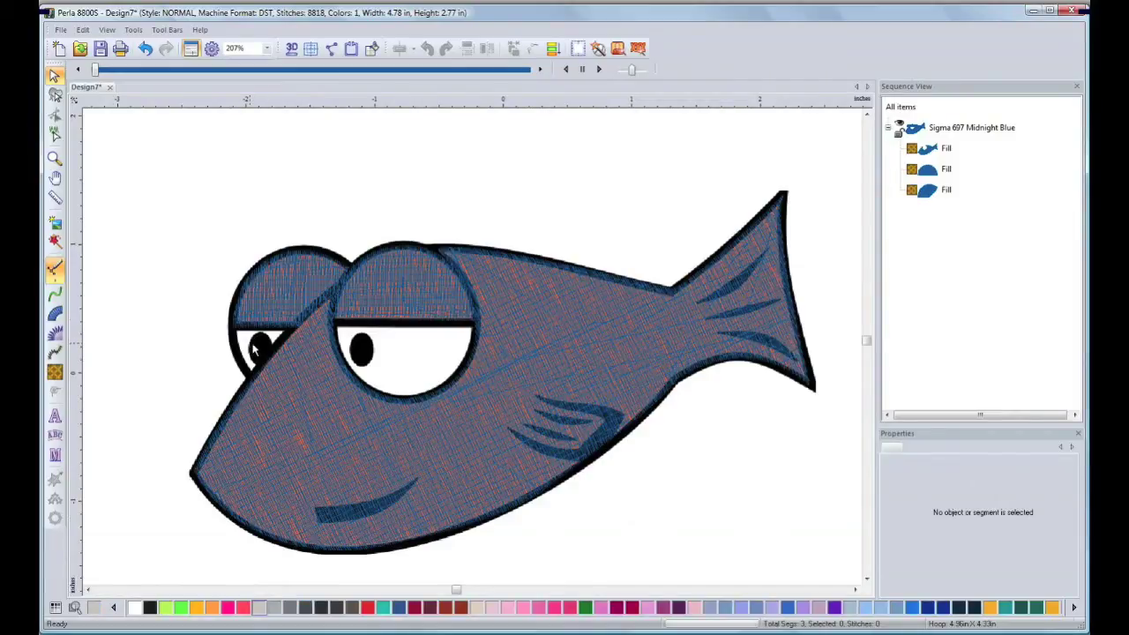
- Trace the rear eye's white area, including the pupil, as a three-cornered Complex Fill shape with a curved outer edge
left_click(55, 157)
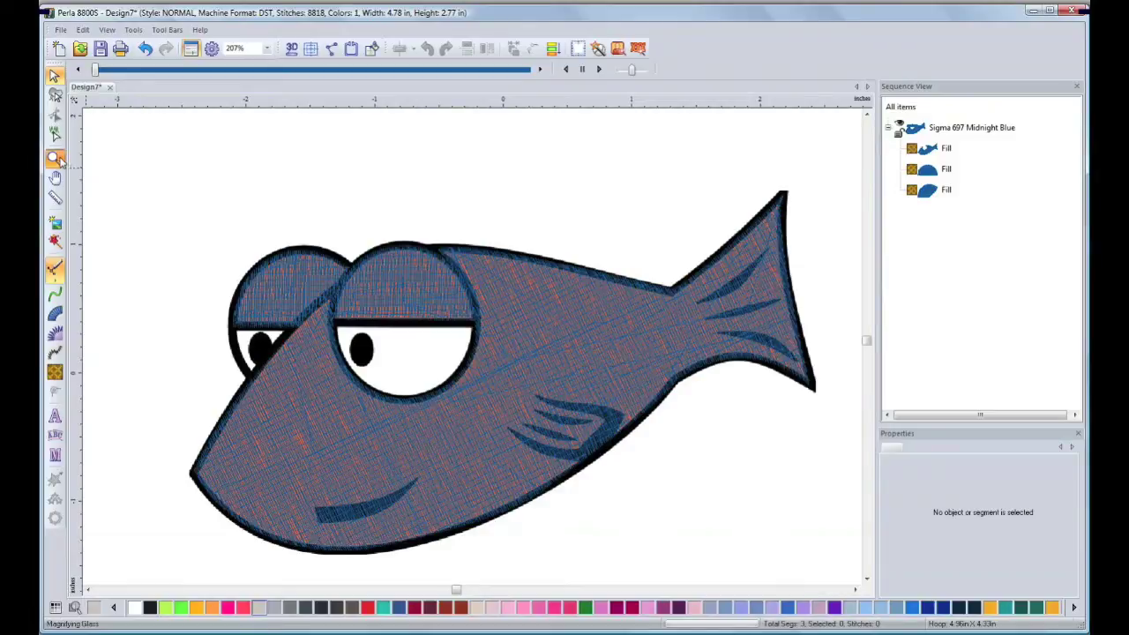
left_click_drag(220, 320, 320, 386)
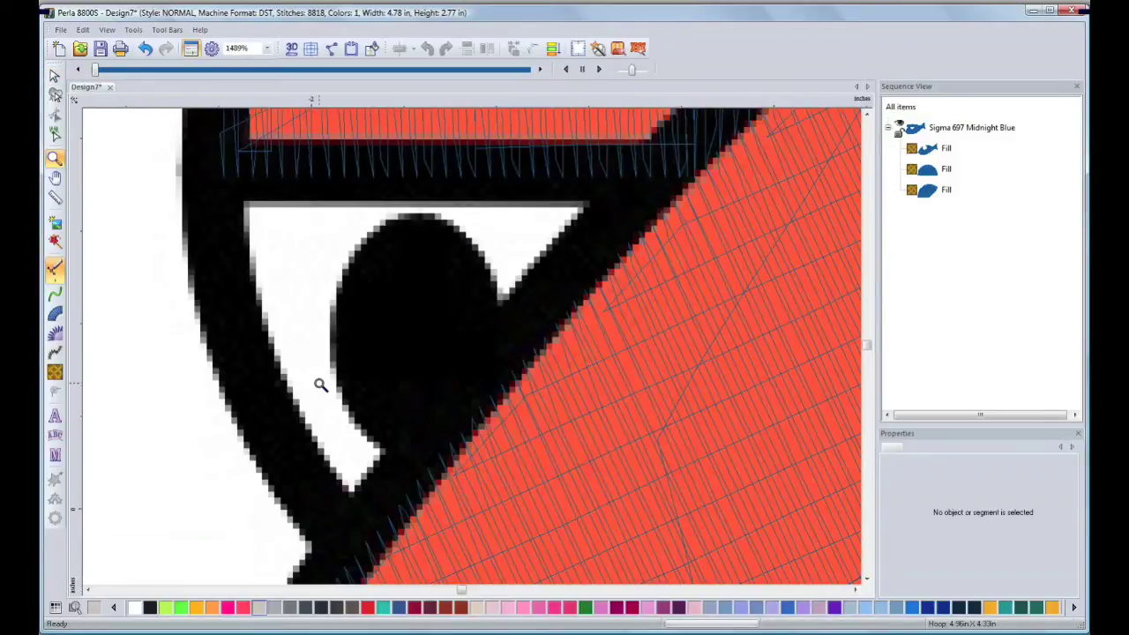
left_click(55, 373)
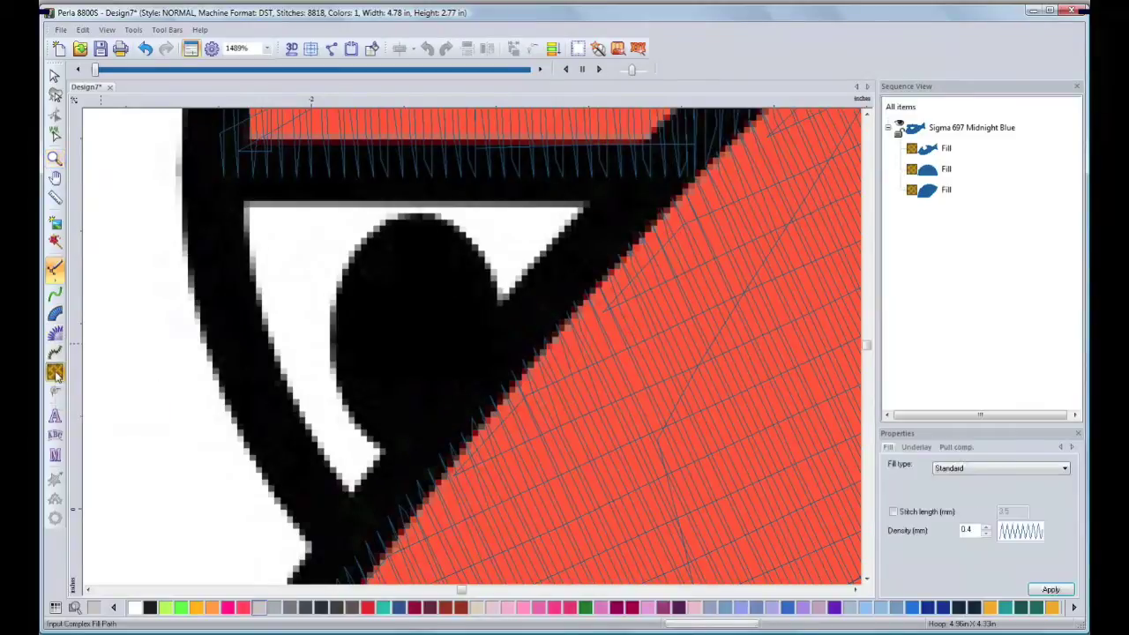
left_click(218, 183)
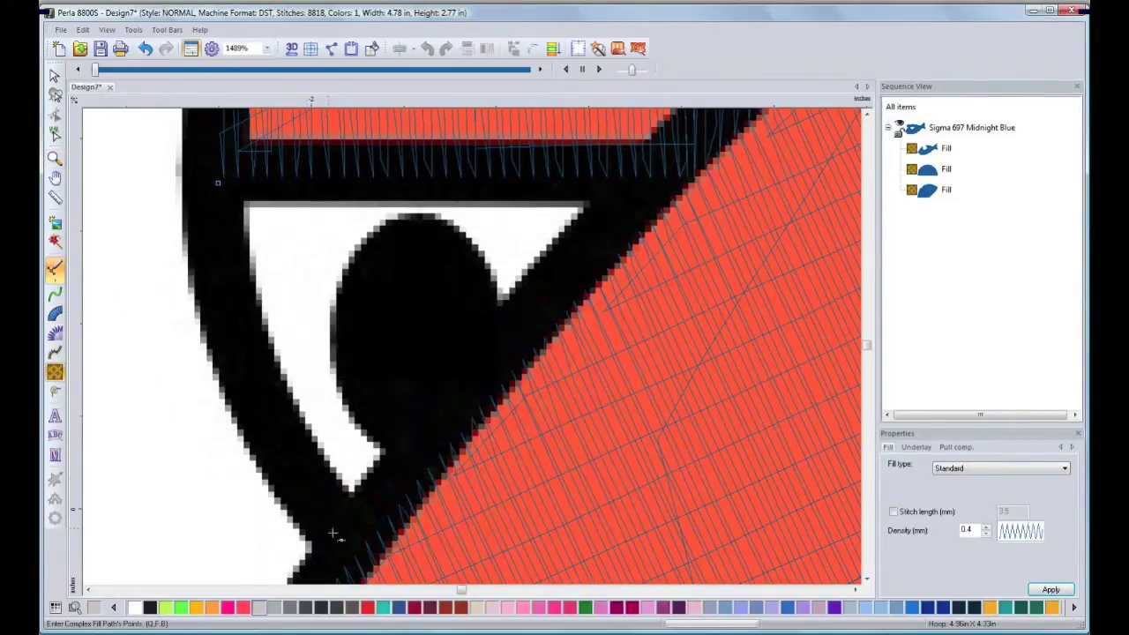
left_click_drag(354, 530, 484, 605)
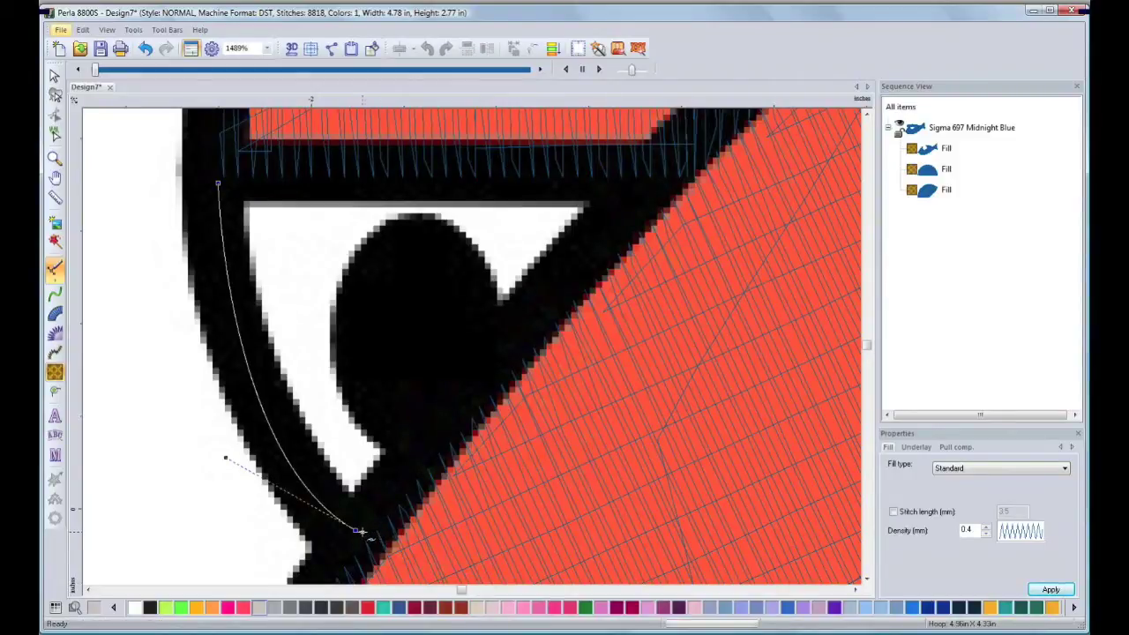
left_click(654, 179)
- Close the rear eye white, accept its vertical inclination line, and set the entry at the upper body-side corner and the exit at the bottom corner
key("Return")
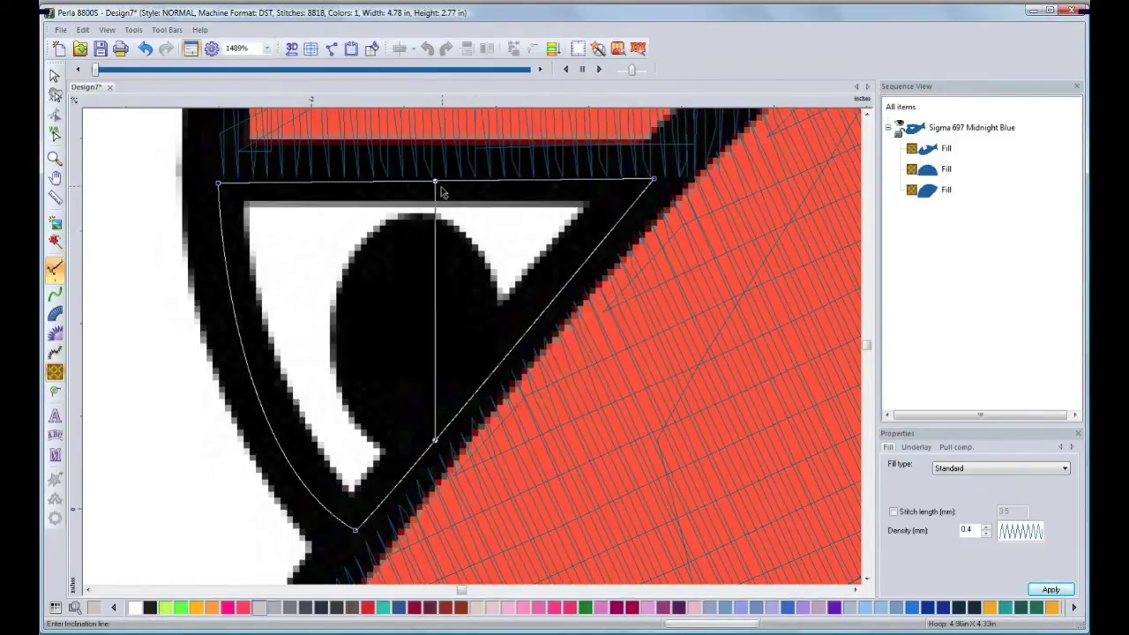
key("Return")
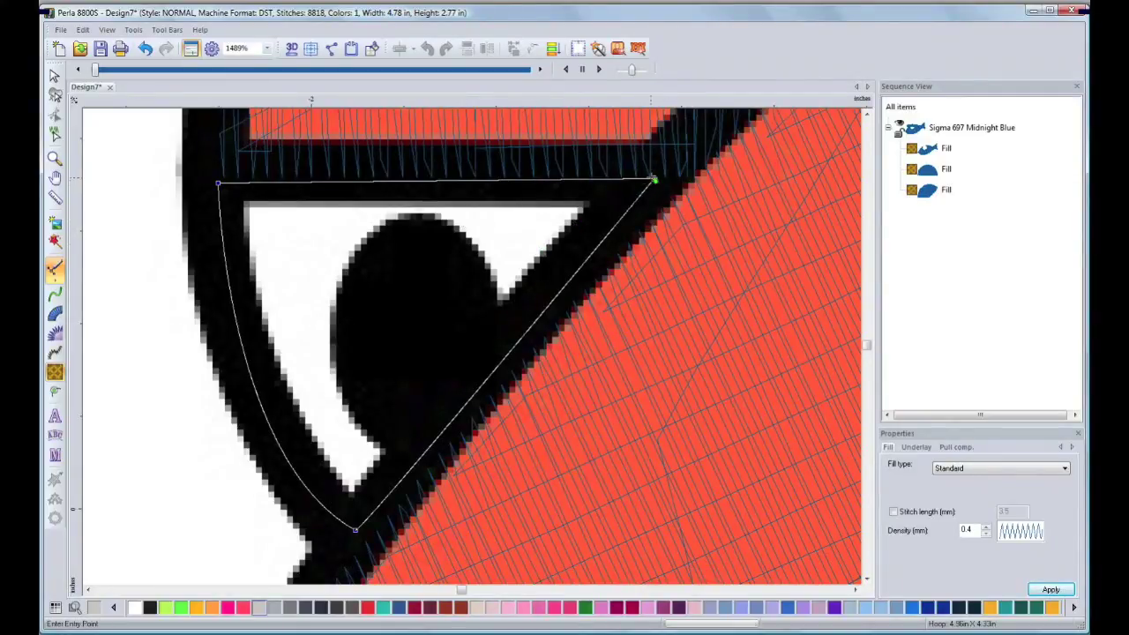
left_click(653, 179)
left_click(356, 528)
key("Return")
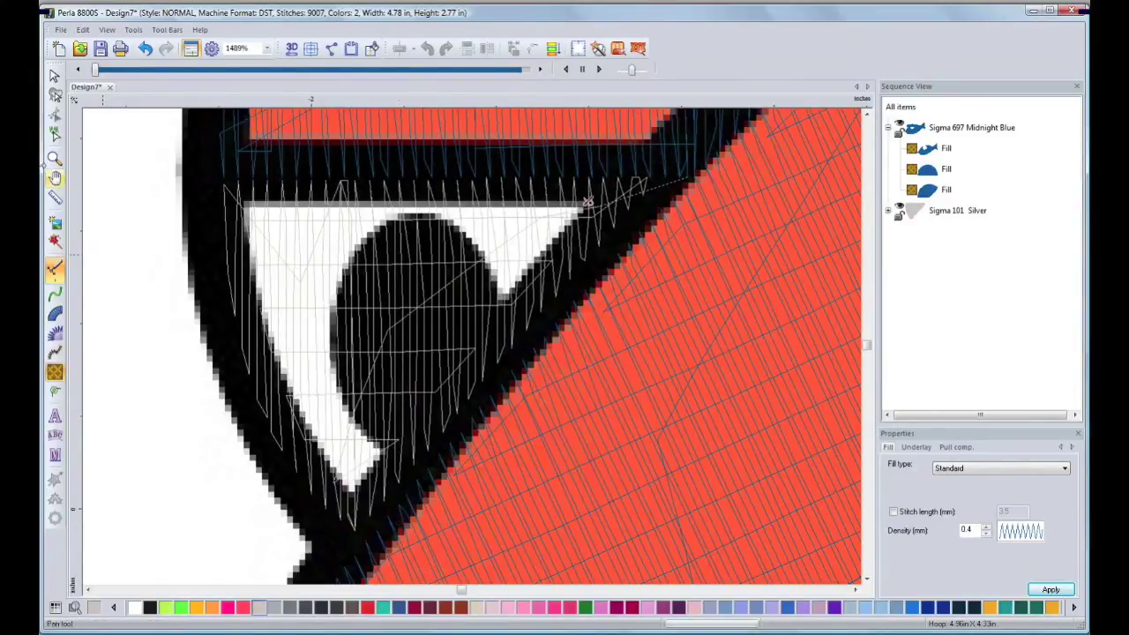
- Swap the rear eye white's entry and exit points, placing the entry at the bottom corner and the exit at the upper body-side corner
left_click(54, 76)
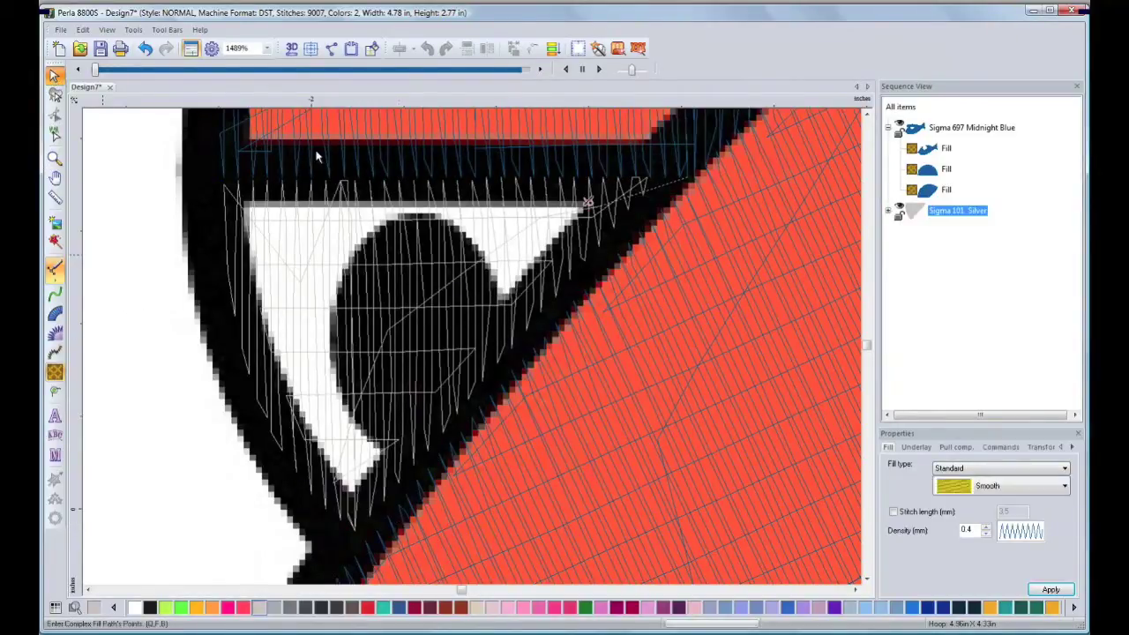
left_click(55, 116)
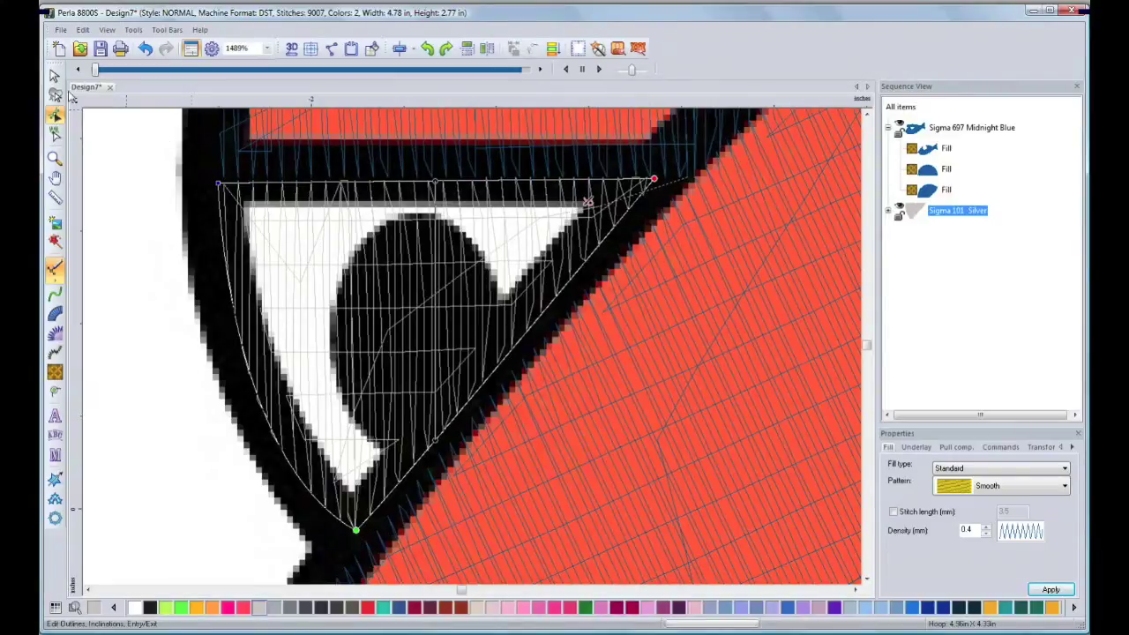
left_click(55, 76)
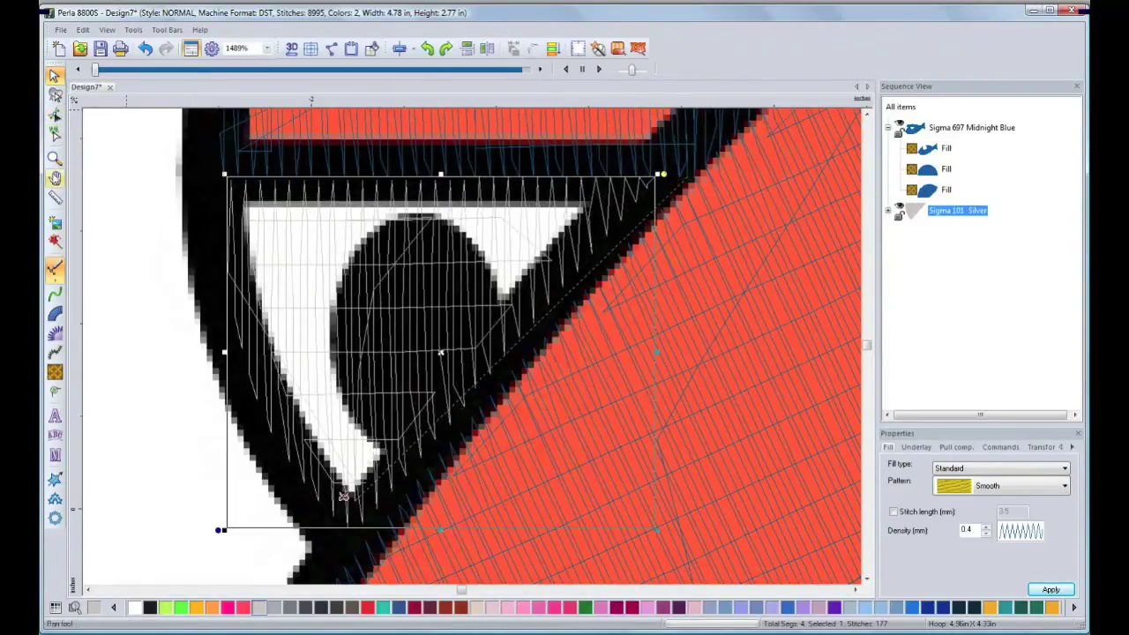
- Draw a Single run path from the rear eye white's upper corner along the black outline to the near edge of the front eye's white
left_click(54, 157)
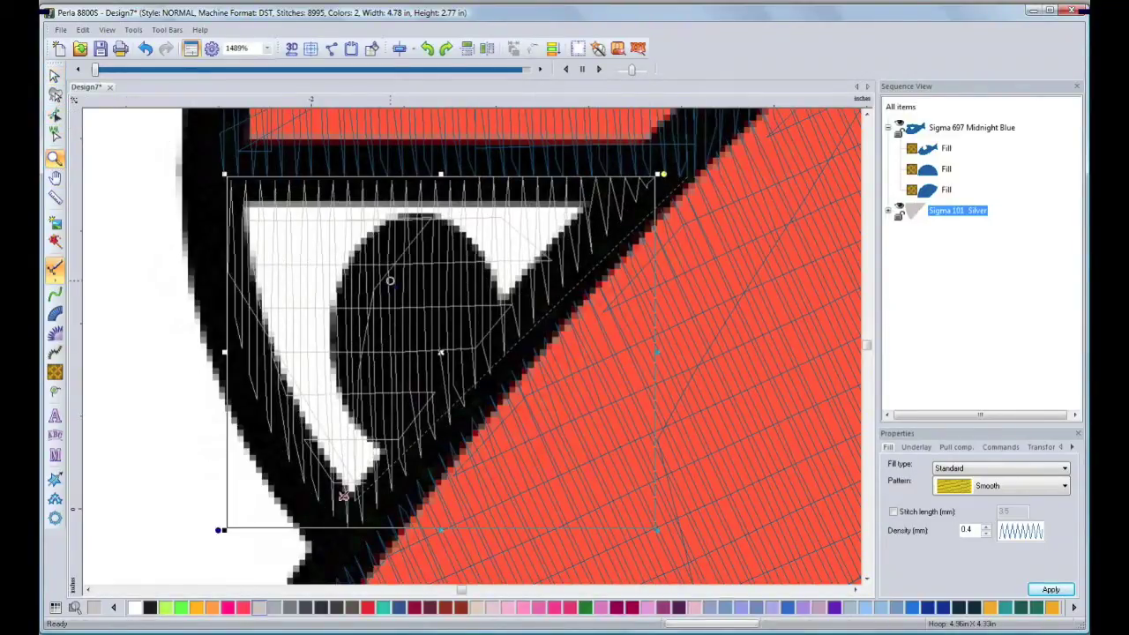
right_click(398, 281)
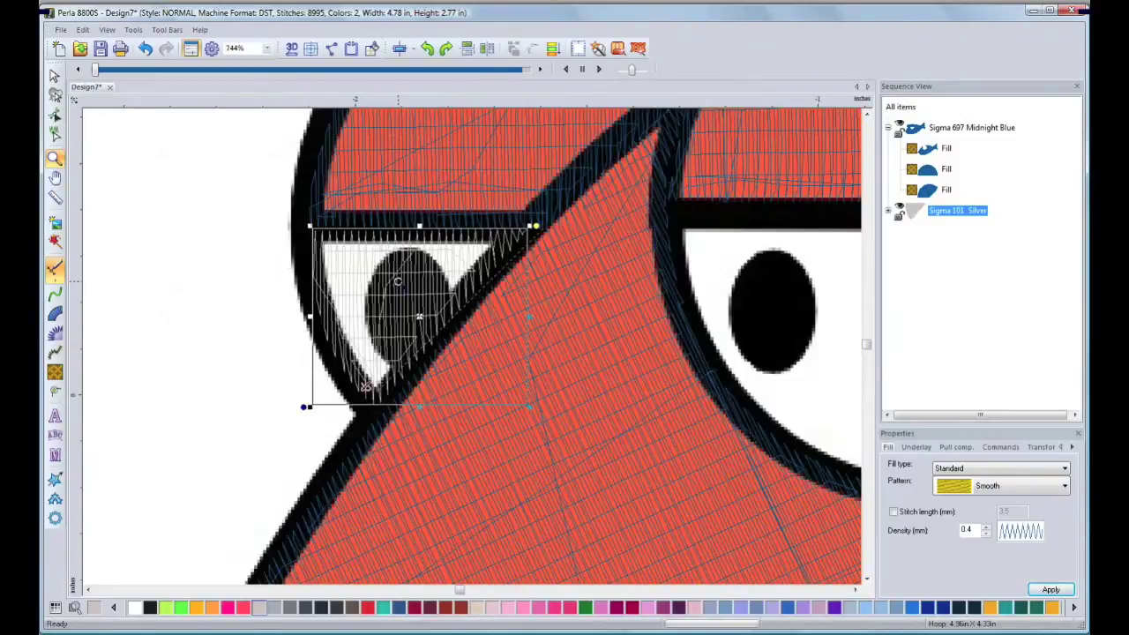
right_click(397, 282)
left_click_drag(334, 204, 810, 415)
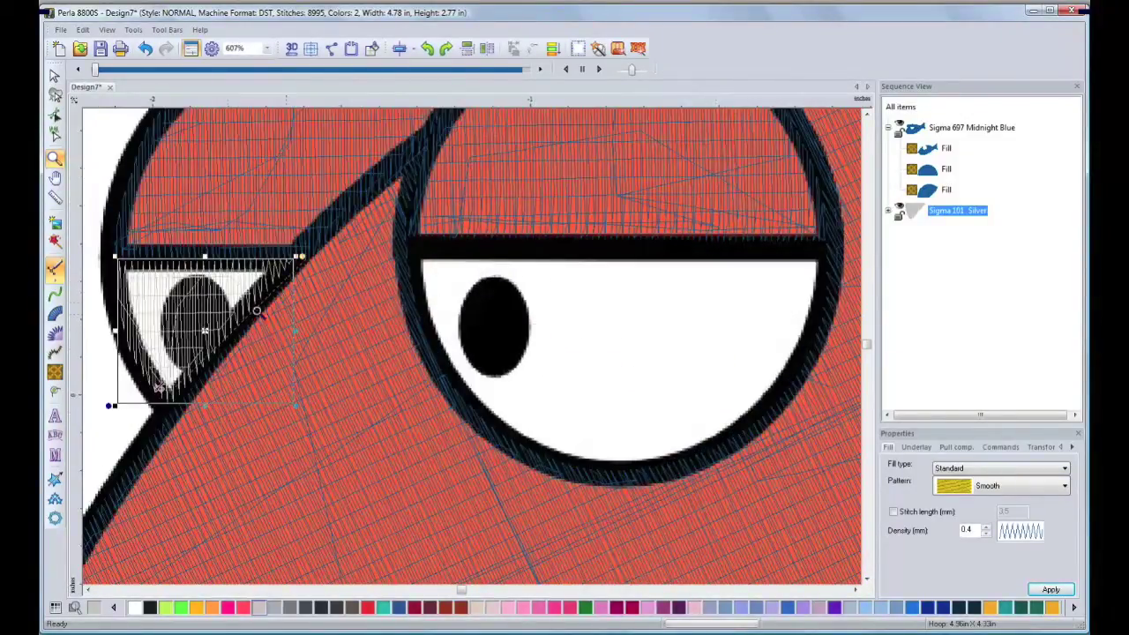
left_click(55, 297)
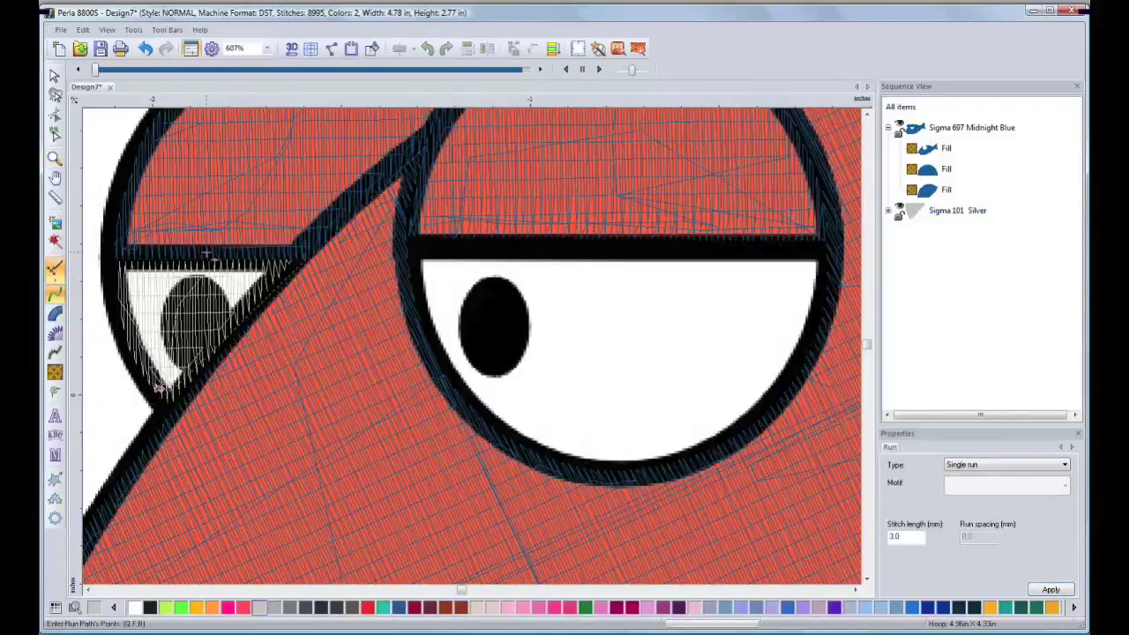
left_click(290, 262)
left_click(323, 232)
left_click(363, 191)
left_click(420, 151)
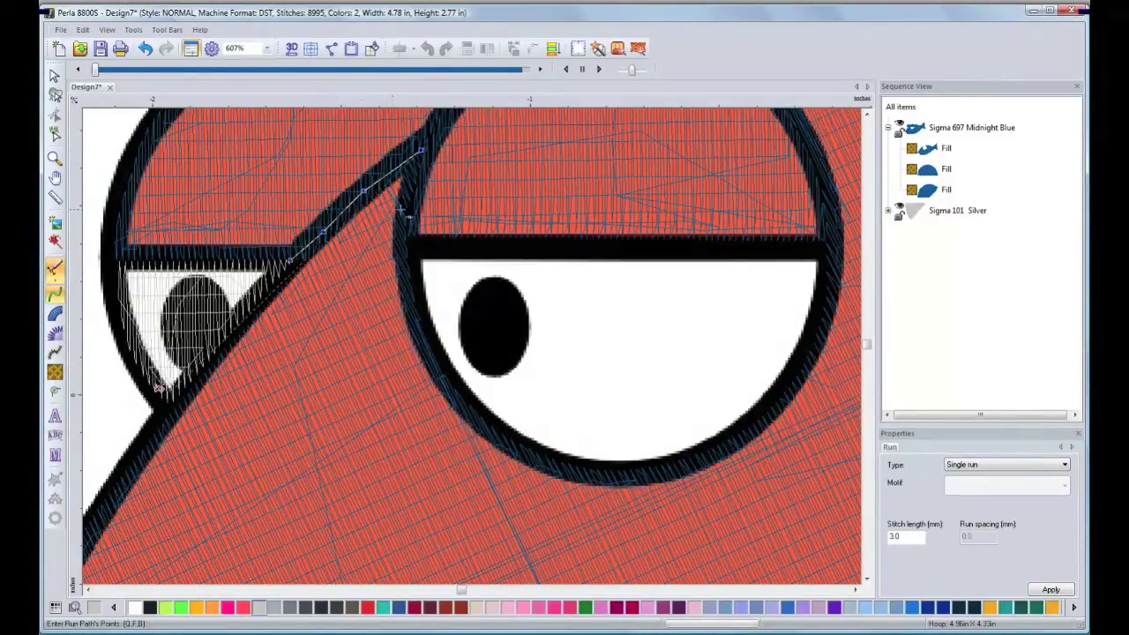
mouse_move(412, 270)
left_mouse_down()
mouse_move(423, 311)
mouse_move(415, 273)
left_mouse_up()
right_click(414, 274)
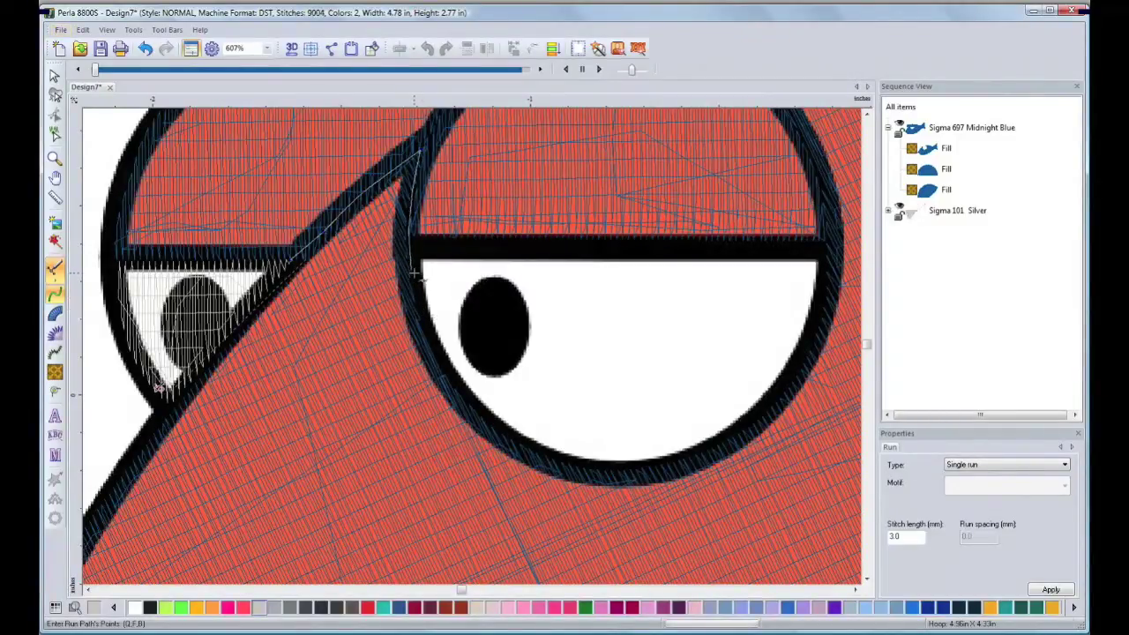
- Trace the front eye's white area as a Complex Fill shape with a straight top edge and a curved bottom
left_click(55, 375)
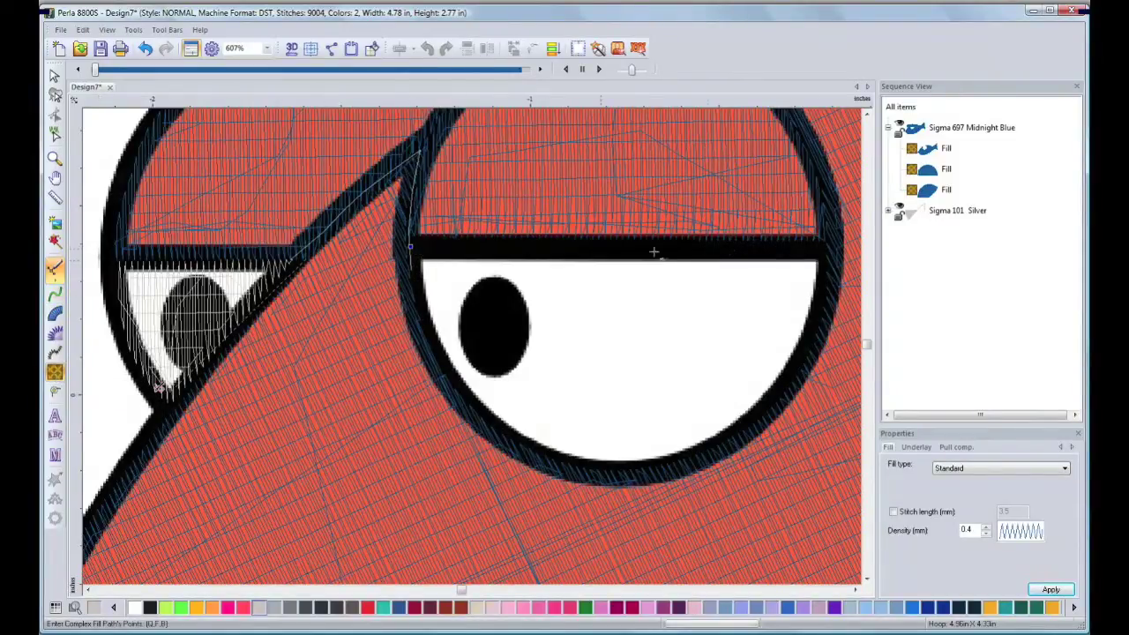
left_click(825, 249)
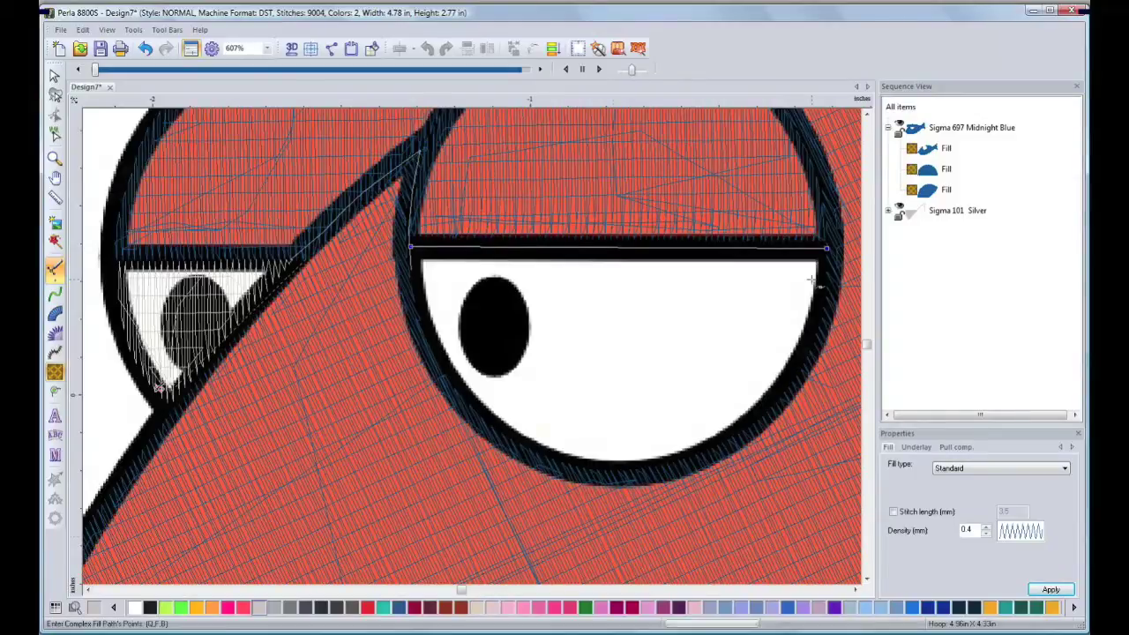
left_click(634, 478)
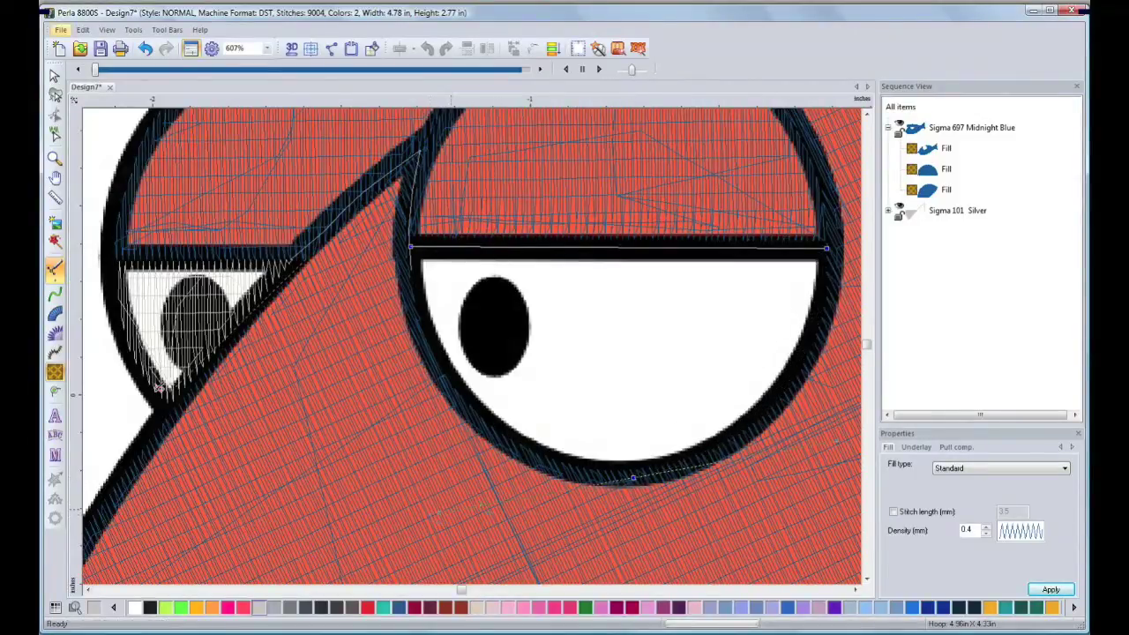
left_click(409, 287)
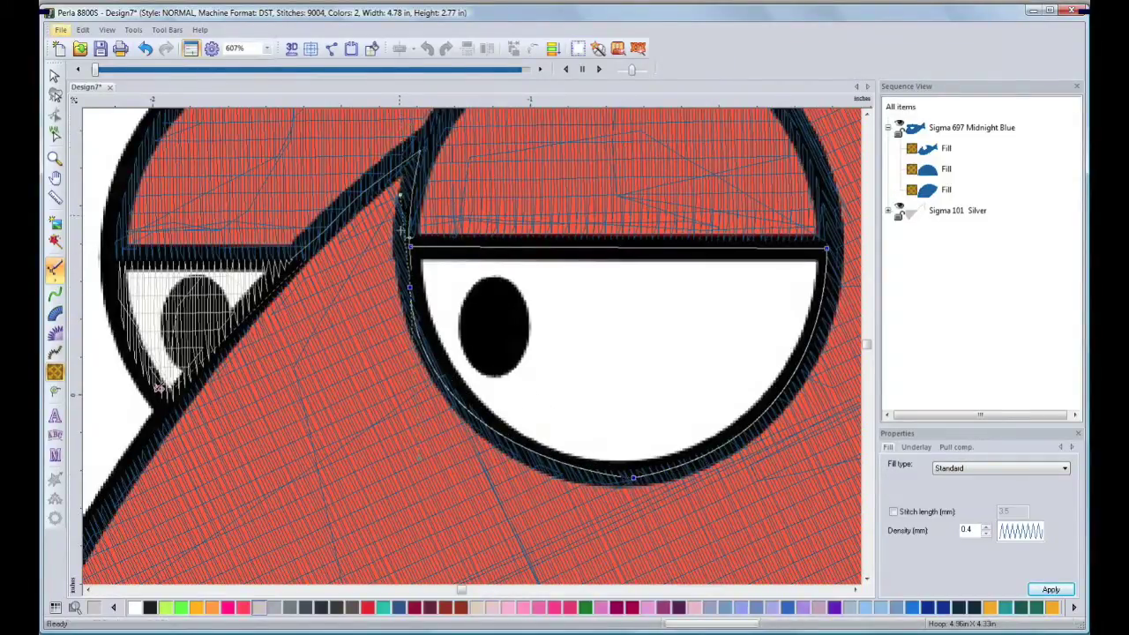
- Close the front eye white, accept its vertical inclination line, and set the entry at its upper left corner and the exit at its upper right corner
left_click(55, 394)
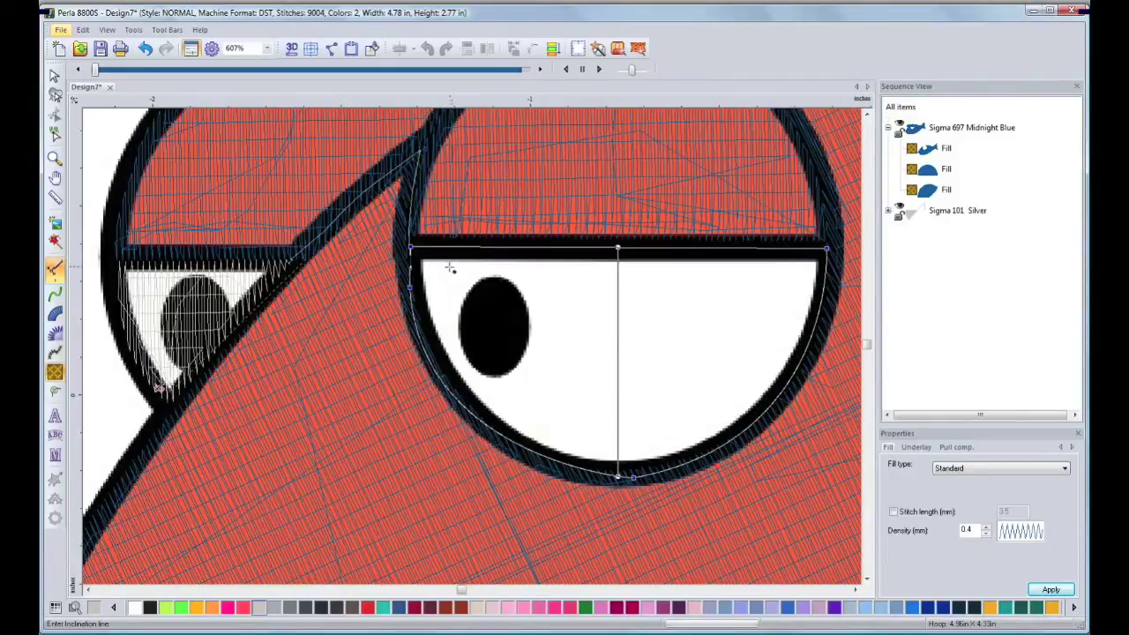
key("Return")
left_click(410, 248)
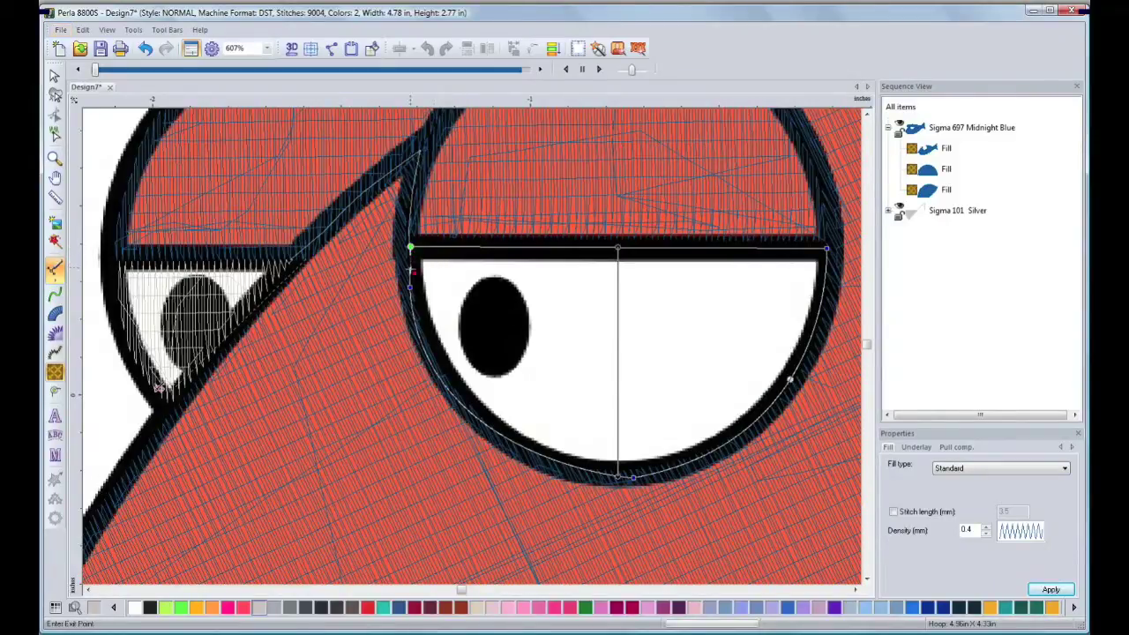
left_click(826, 249)
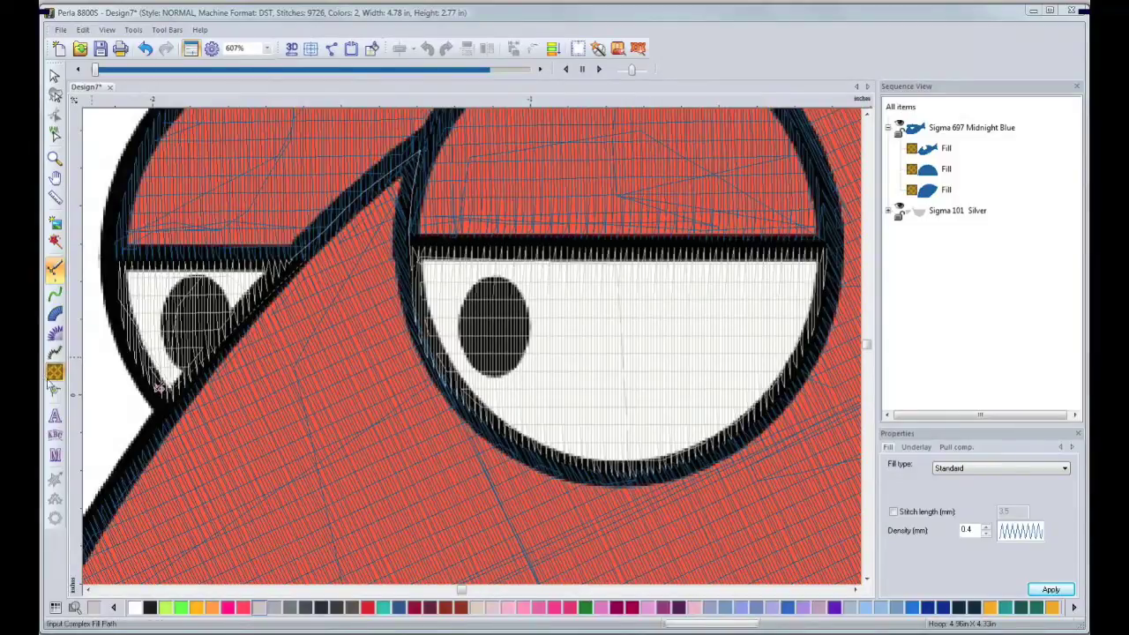
- Clear the selection and set the thread color for new shapes to Sigma 115 Medium Grey
left_click(56, 163)
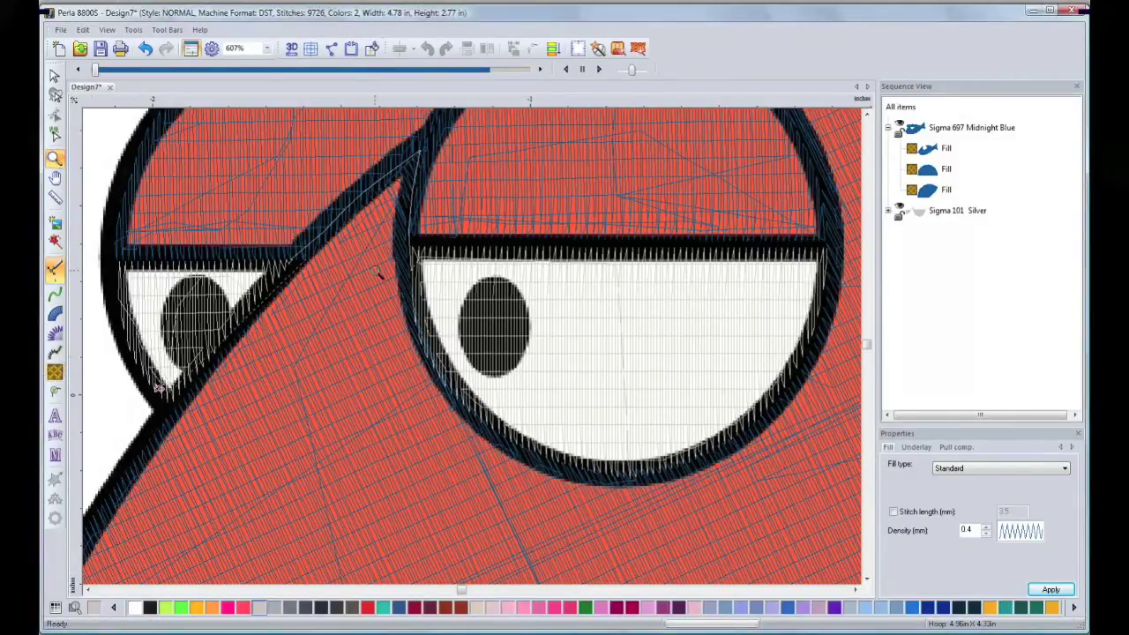
left_click_drag(112, 242, 312, 396)
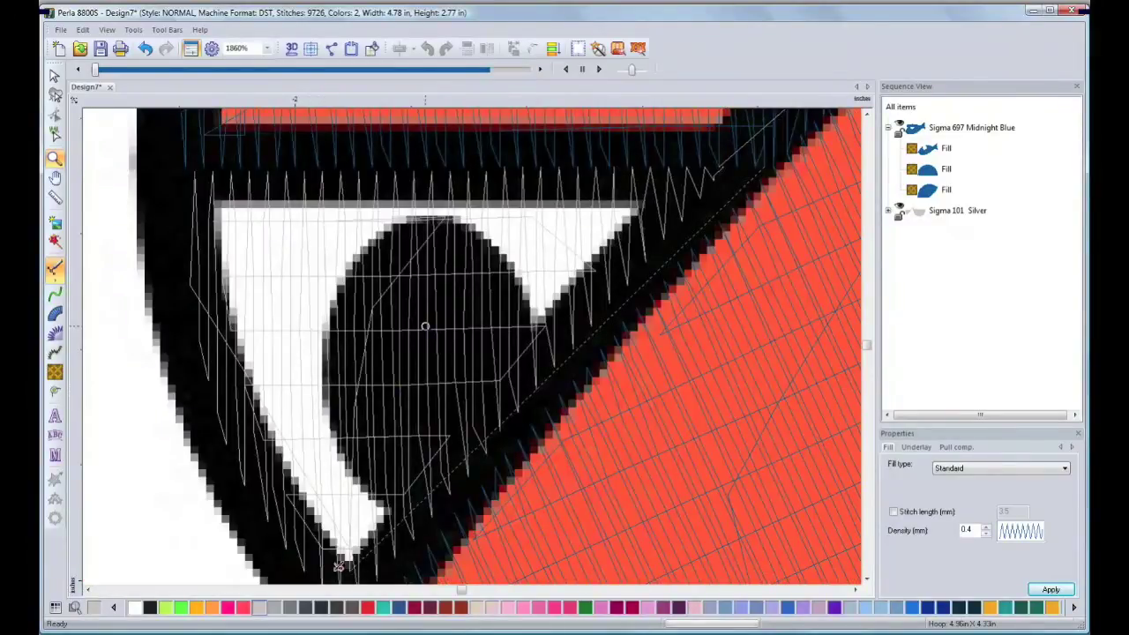
left_click(55, 374)
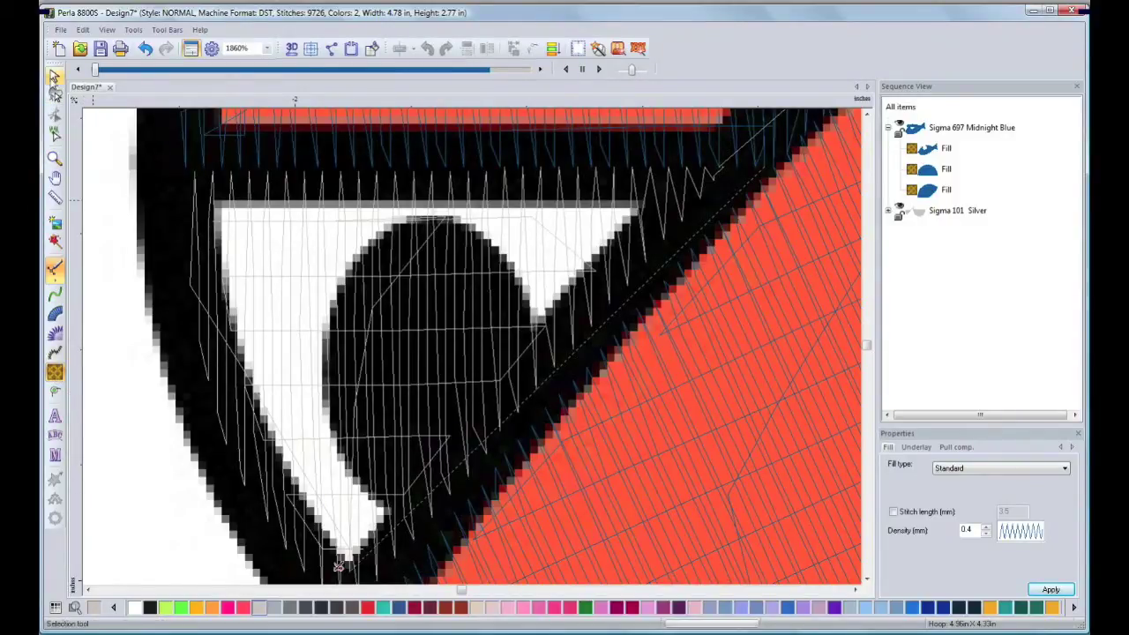
left_click(55, 76)
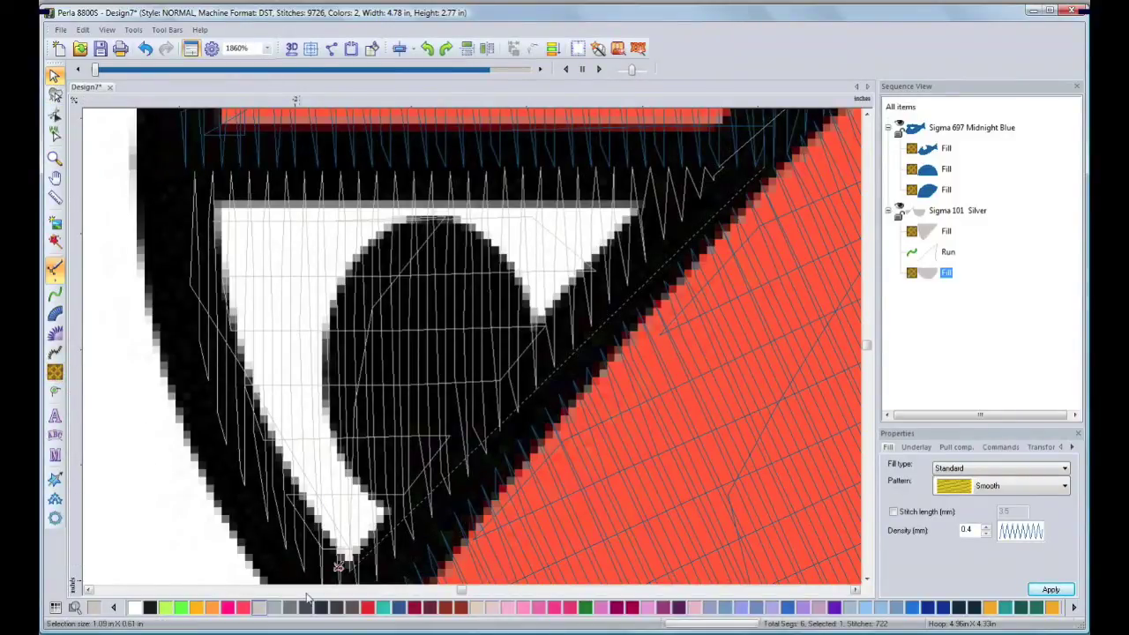
left_click(115, 362)
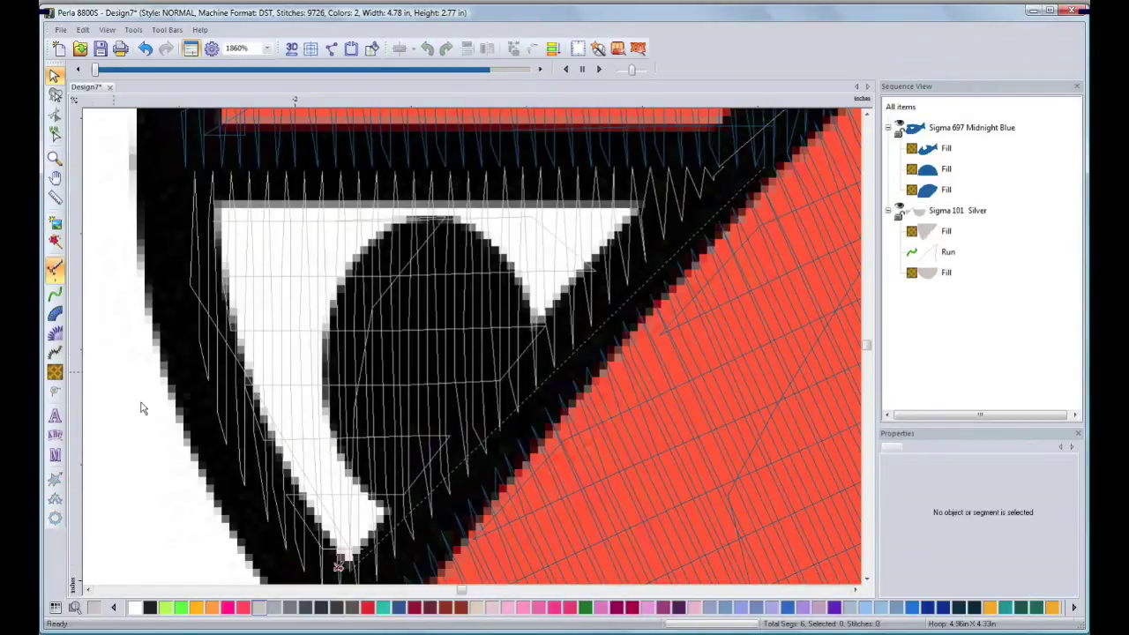
left_click(307, 608)
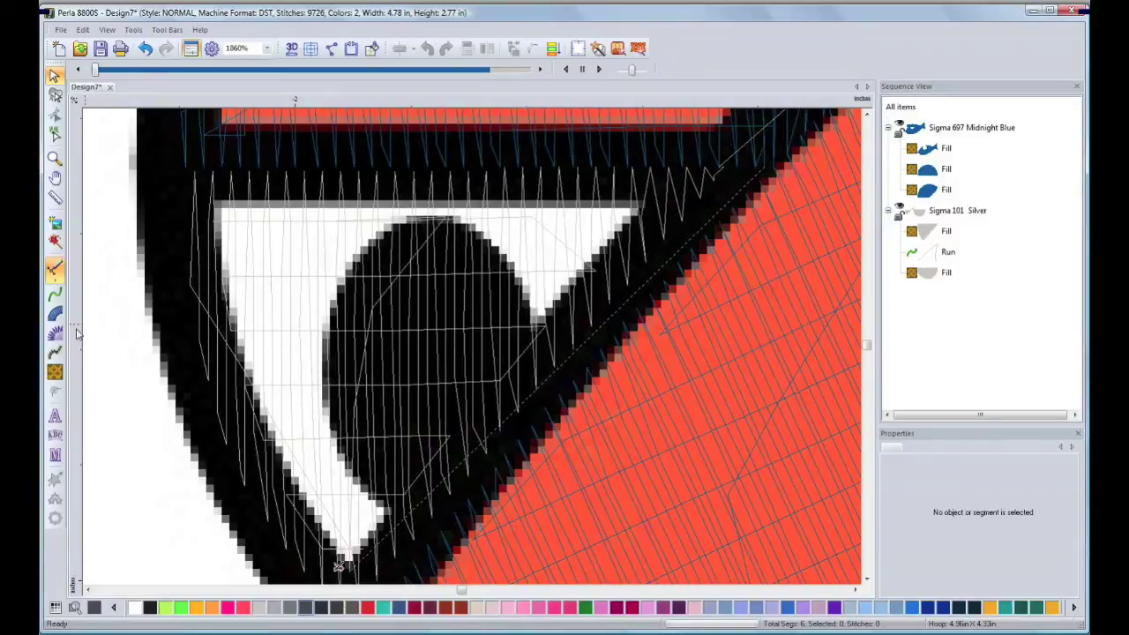
- Trace the rear eye's black pupil as a Complex Fill shape, curving around the oval and cutting it off along the body outline
left_click(55, 372)
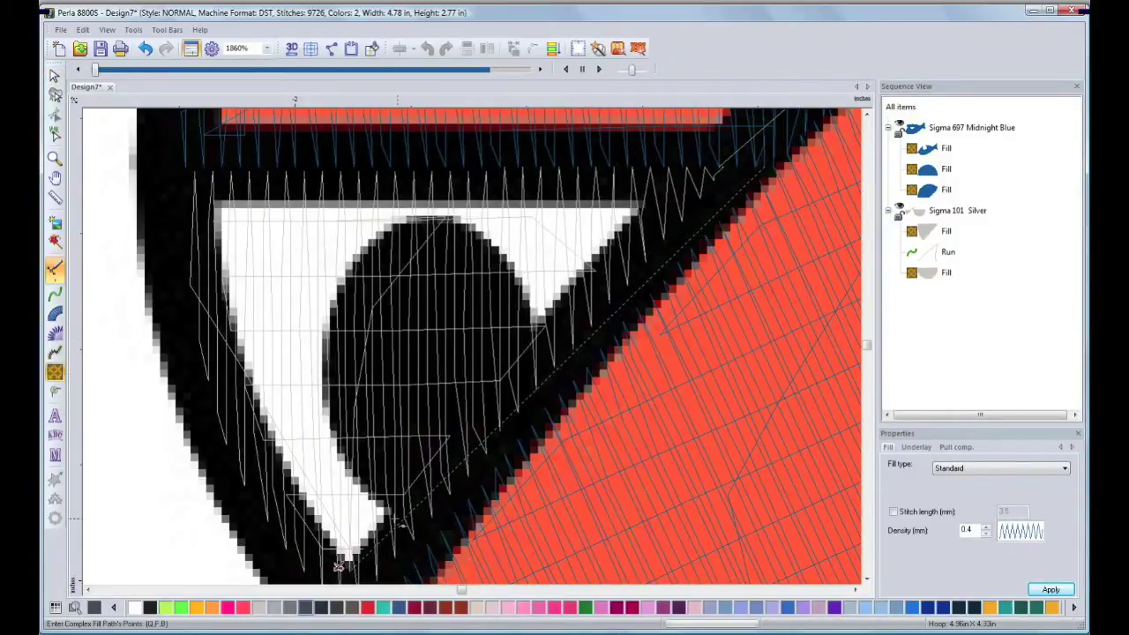
mouse_move(334, 296)
left_mouse_down()
mouse_move(382, 170)
mouse_move(335, 296)
left_mouse_up()
key("alt")
mouse_move(509, 259)
left_mouse_down()
mouse_move(597, 373)
mouse_move(514, 269)
left_mouse_up()
key("alt")
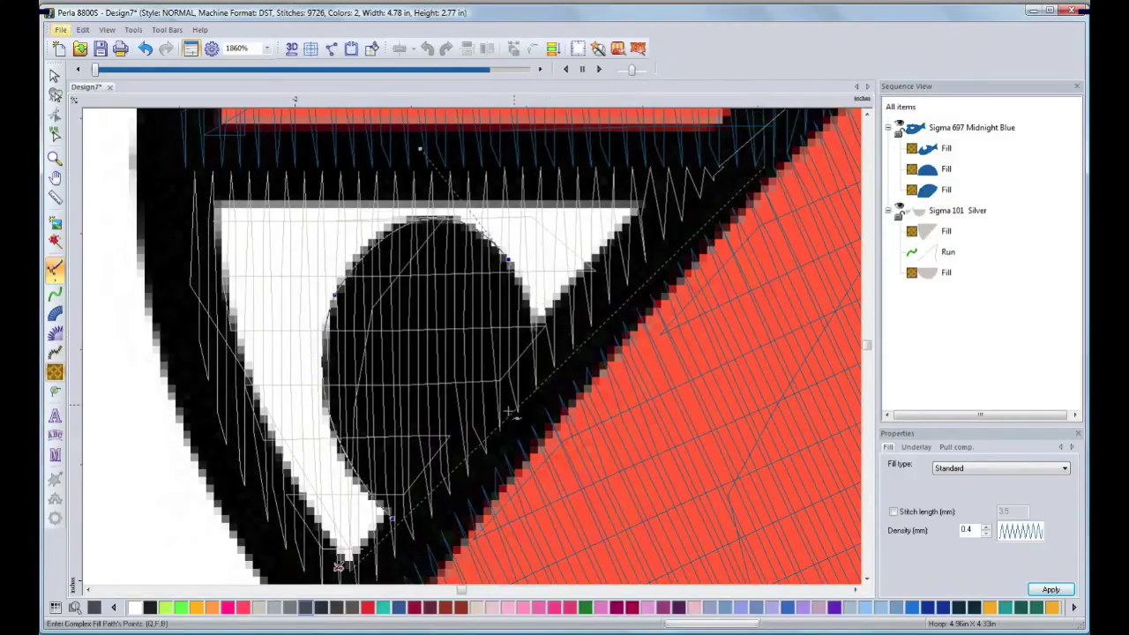
left_click(484, 451)
left_click_drag(427, 496, 476, 460)
key("alt")
- Close the rear pupil, give it a horizontal inclination line across its full width, and set the entry and exit on its body-side edge
left_click(56, 393)
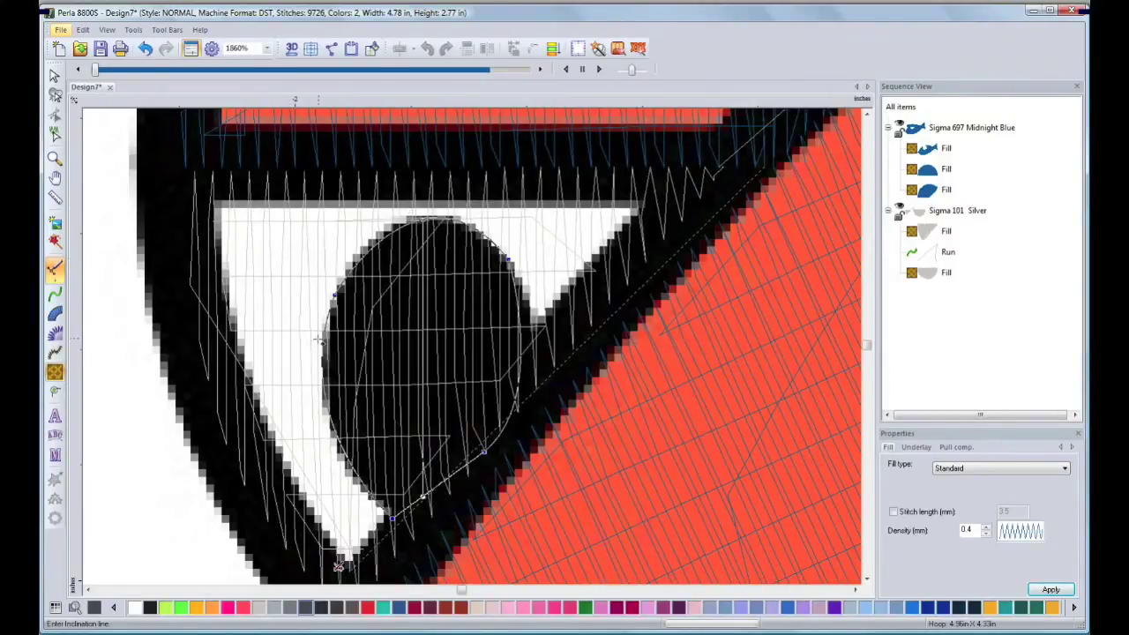
left_click_drag(318, 352, 467, 349)
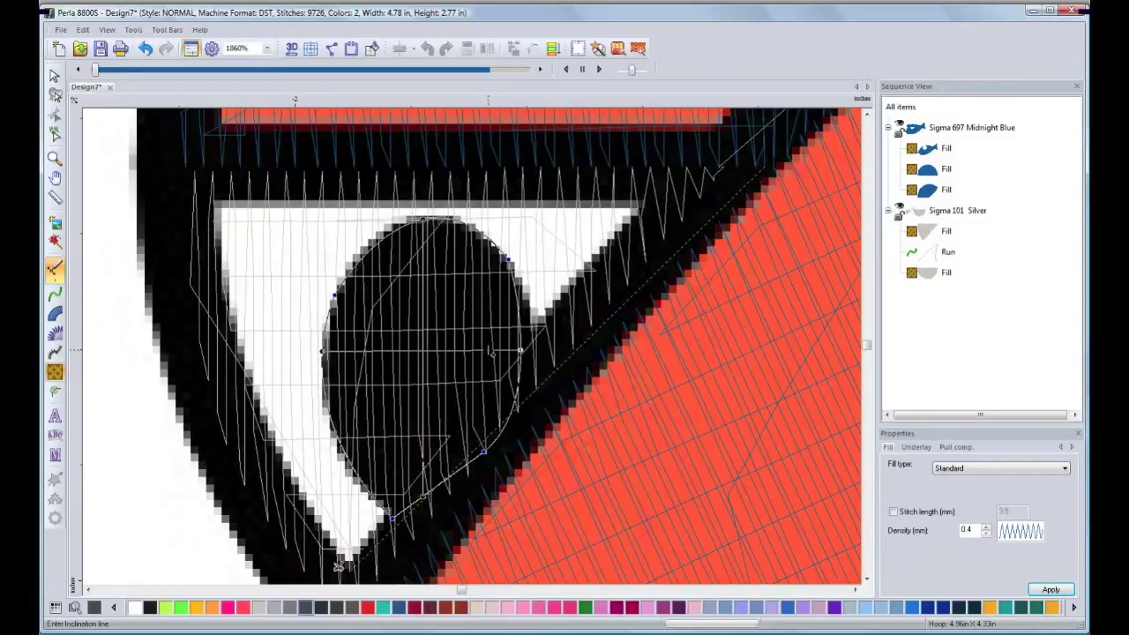
left_click(491, 352)
left_click(561, 374)
left_click(518, 407)
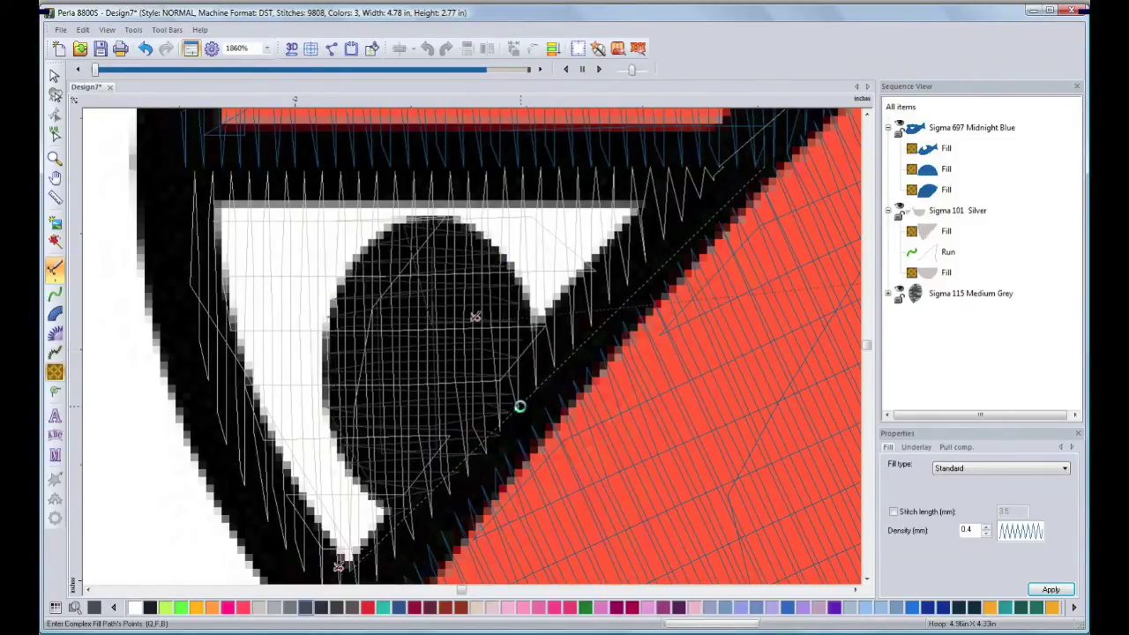
- Preview the rear eye's stitches in 3D and return to the flat stitch view
left_click(293, 51)
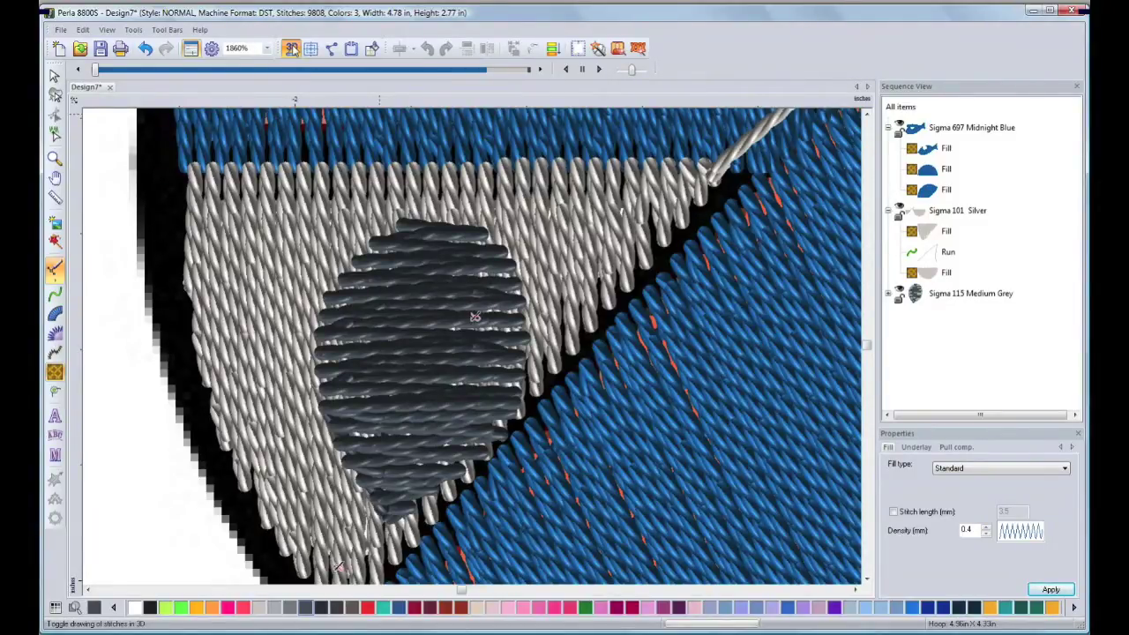
left_click(292, 49)
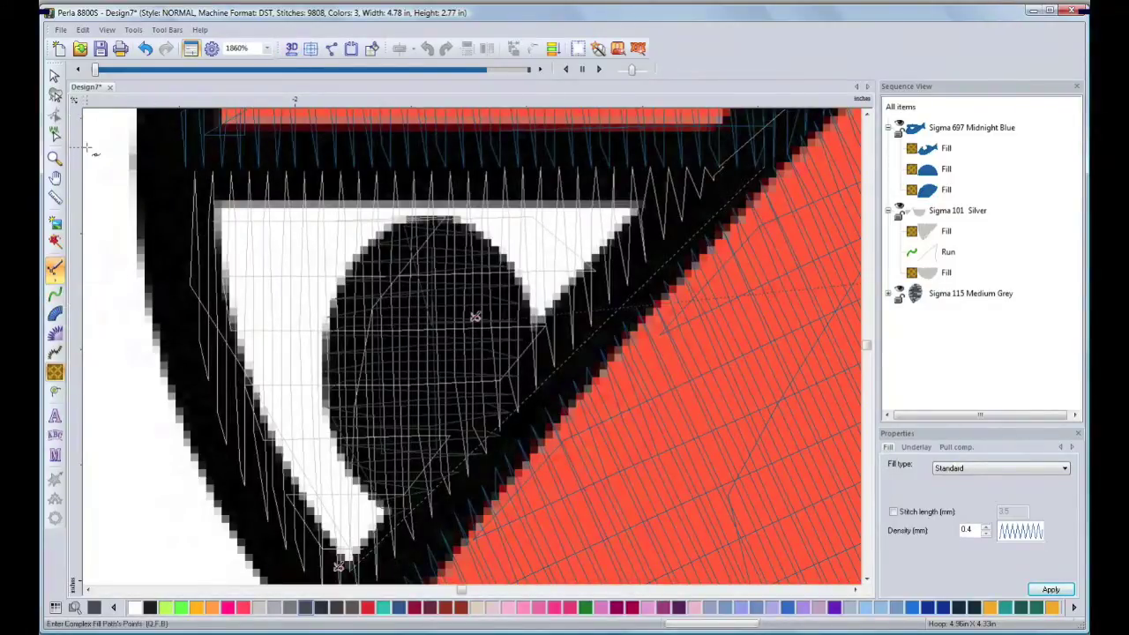
- Draw a Single run path from the rear pupil's exit up the black outline between the eyes and down the front eye's outline, ending near its pupil
left_click(55, 158)
right_click(549, 339)
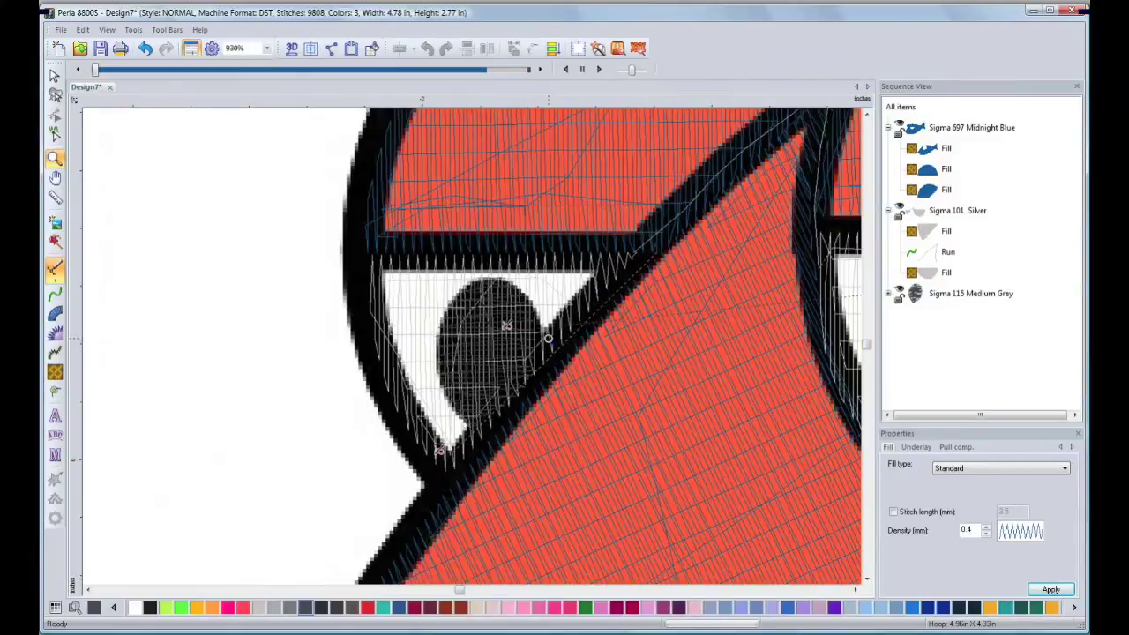
right_click(548, 339)
left_click_drag(430, 247, 824, 469)
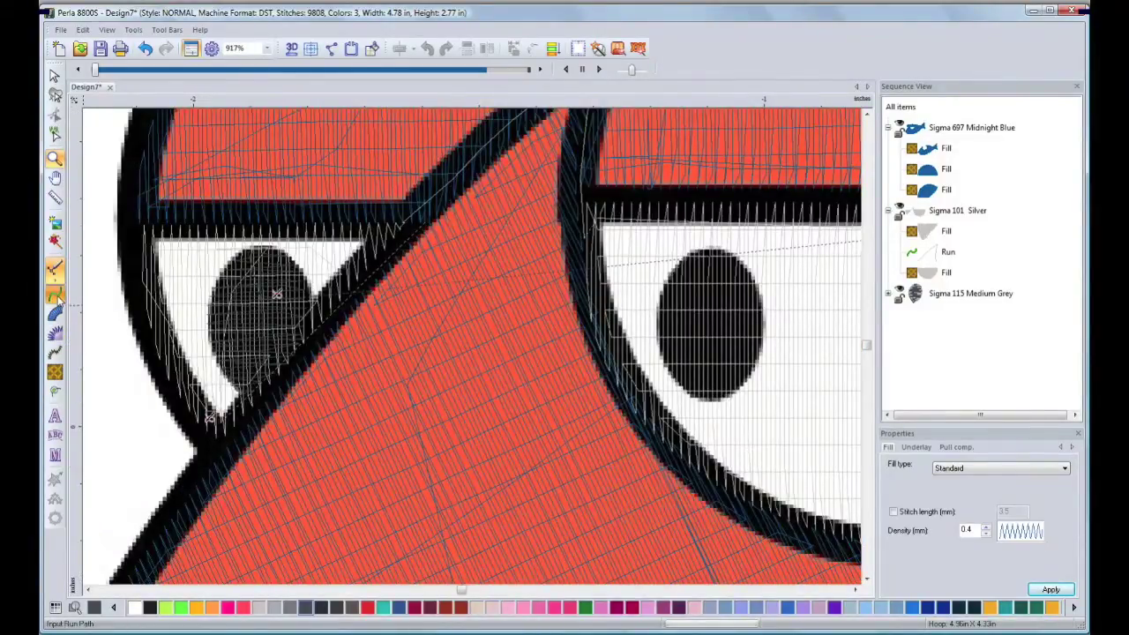
left_click(55, 294)
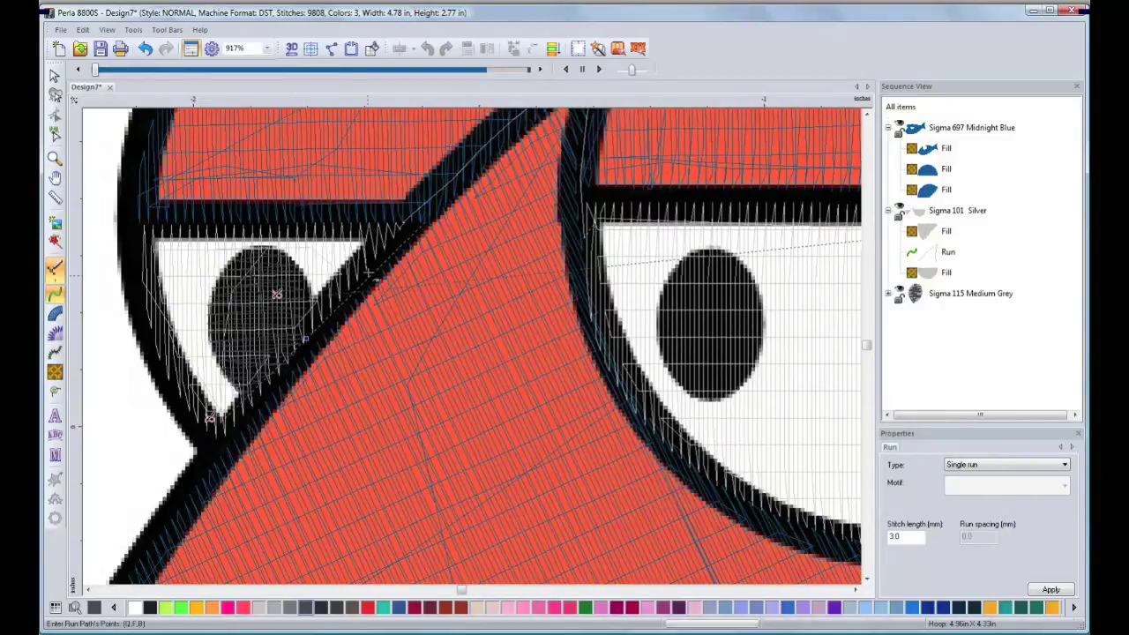
left_click(375, 265)
left_click(428, 201)
left_click(492, 139)
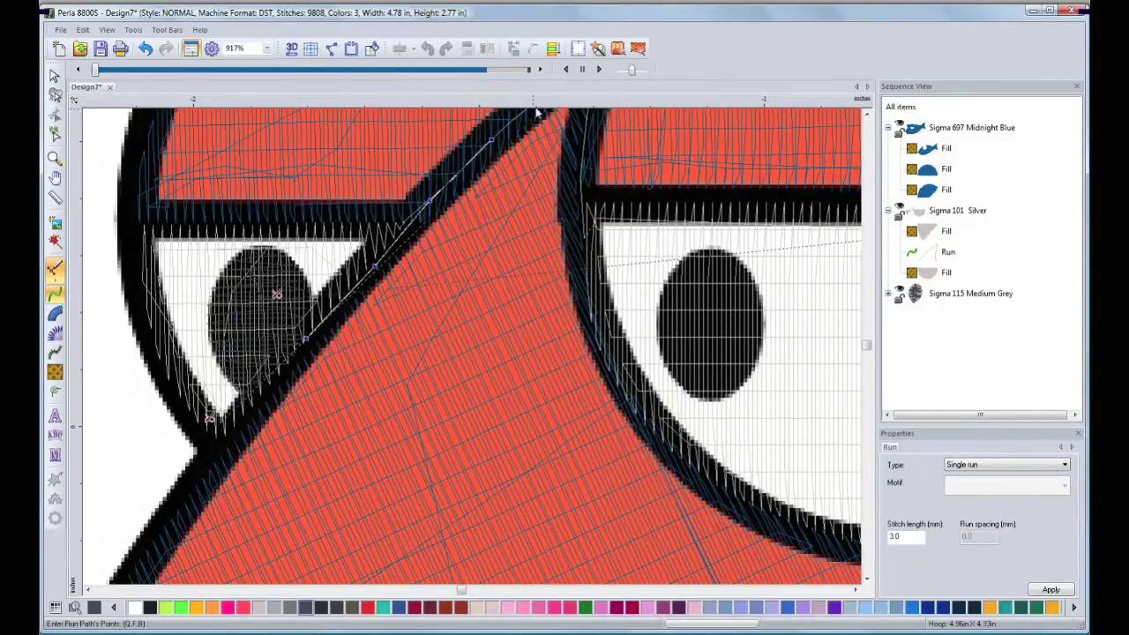
left_click(522, 110)
scroll(870, 123, "up", 3)
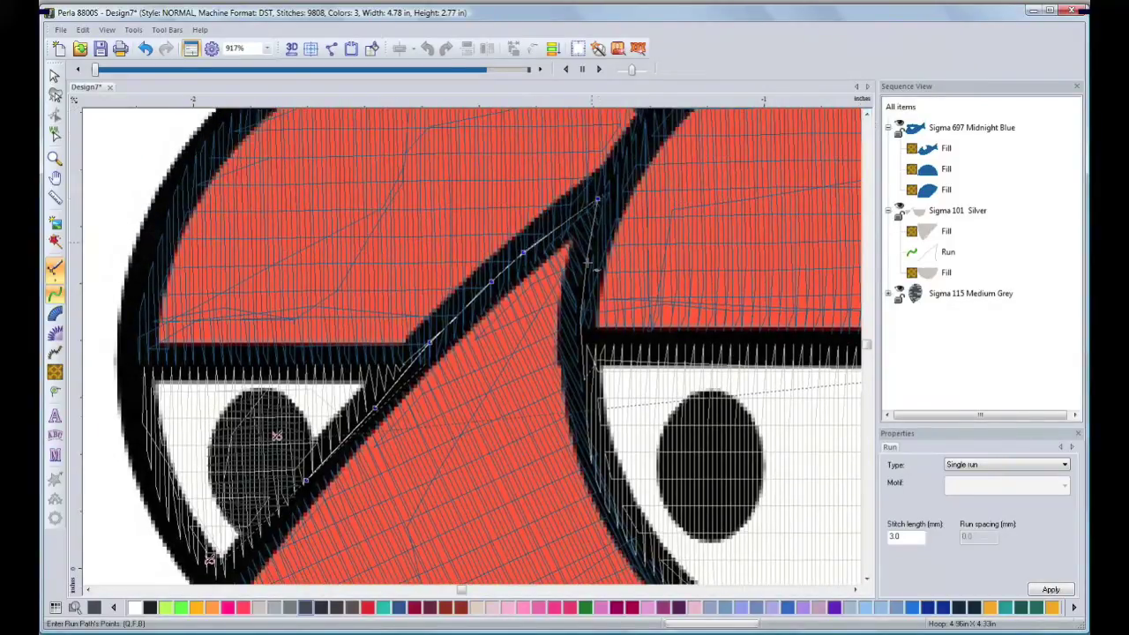
left_click(585, 398)
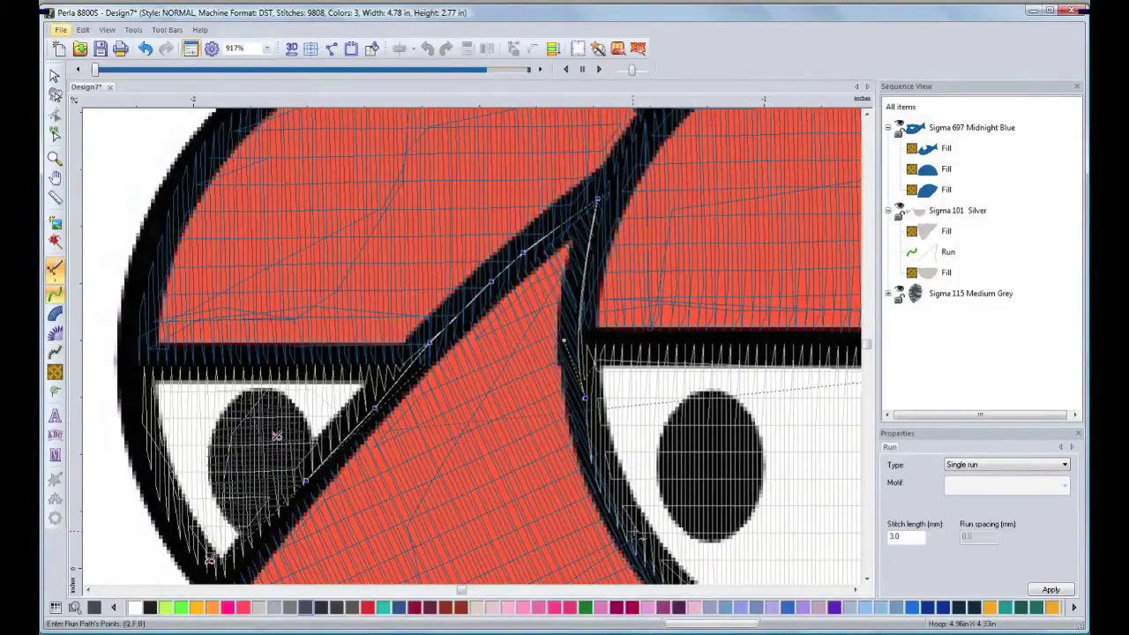
left_click(650, 542)
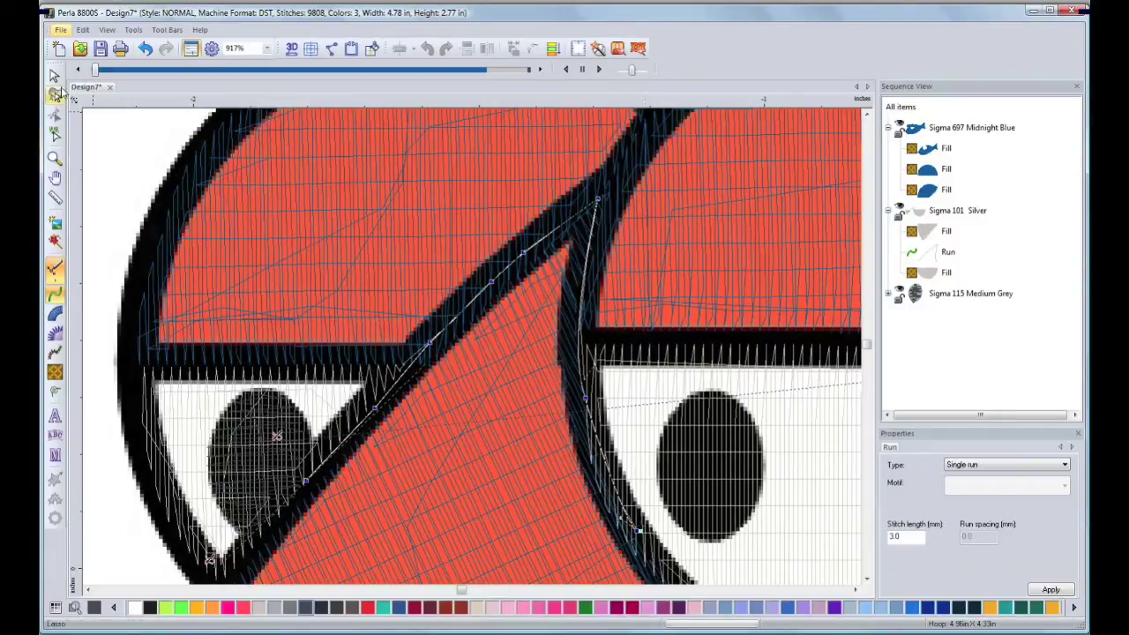
left_click(55, 77)
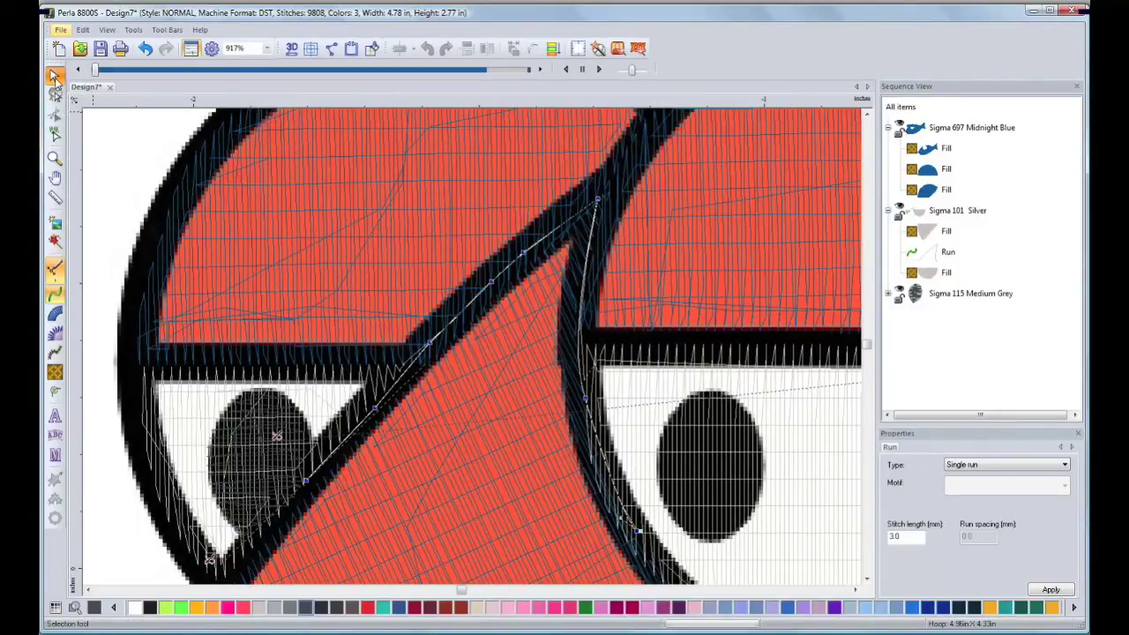
- Trace the front eye's oval pupil as a Complex Fill shape with curve points at its top, left, bottom and right extremes
left_click(57, 374)
left_click(709, 390)
left_click_drag(699, 541, 759, 604)
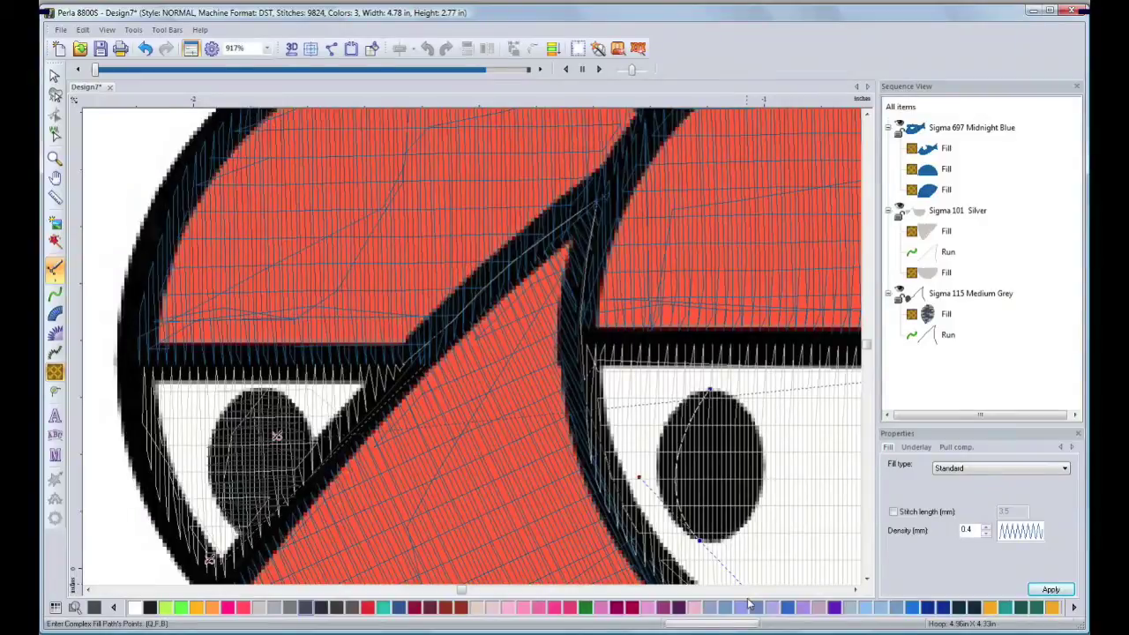
key("BackSpace")
left_click(657, 463)
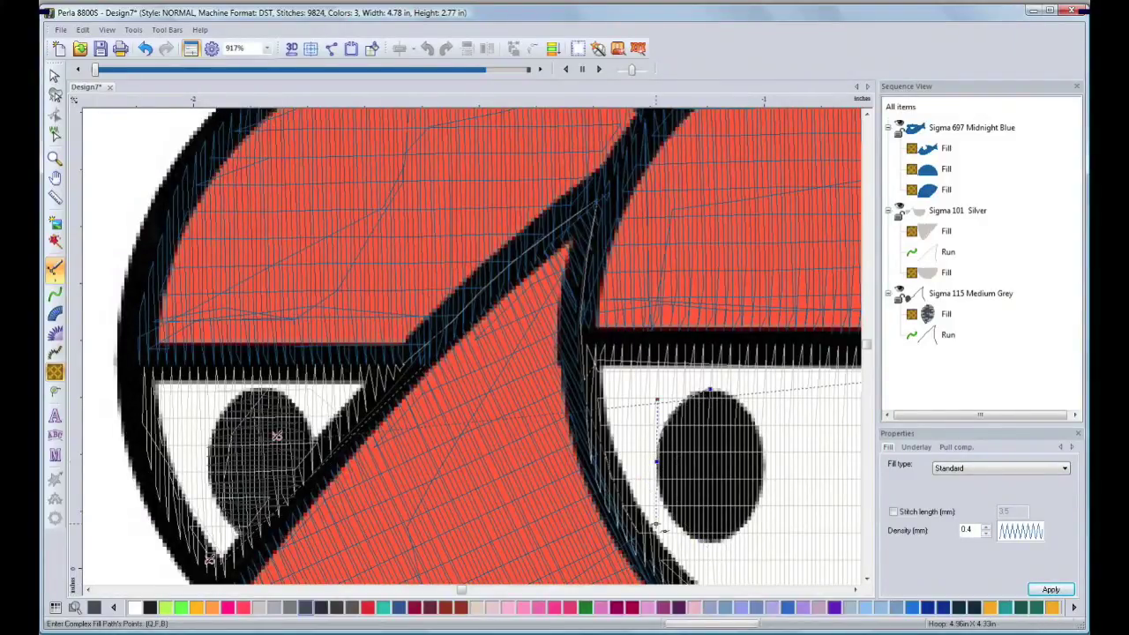
key("alt")
left_click(711, 542)
key("alt")
mouse_move(764, 465)
left_mouse_down()
mouse_move(752, 403)
mouse_move(764, 466)
left_mouse_up()
key("alt")
left_click_drag(720, 391, 677, 374)
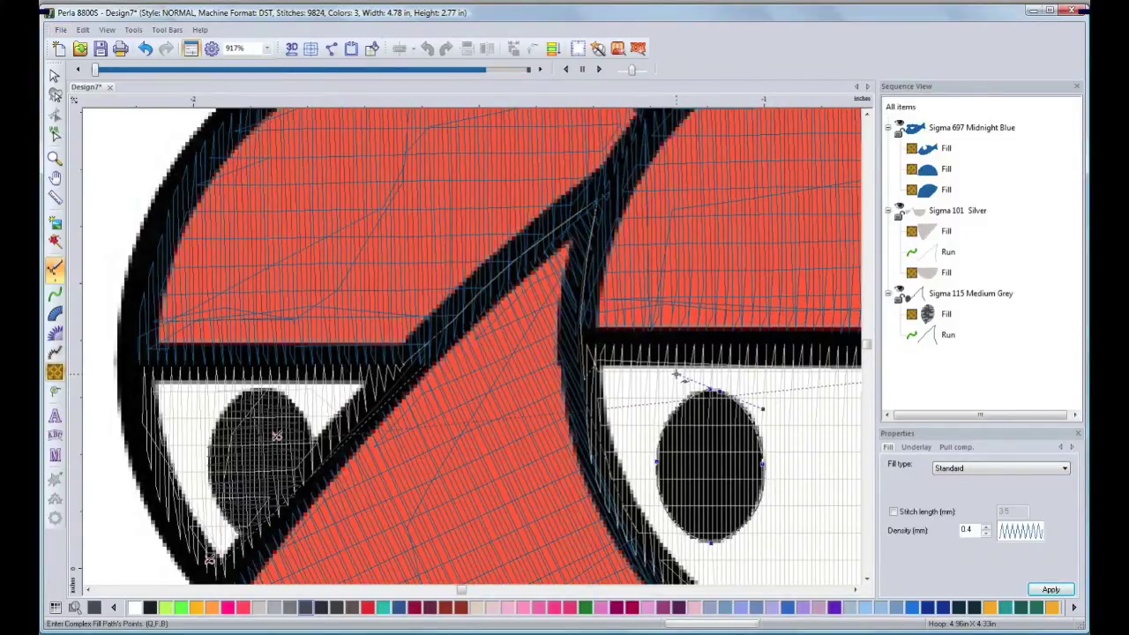
key("alt")
- Close the front pupil, draw a horizontal inclination line across it, and set the entry at its top and the exit at its lower left edge
left_click(54, 392)
left_click(655, 461)
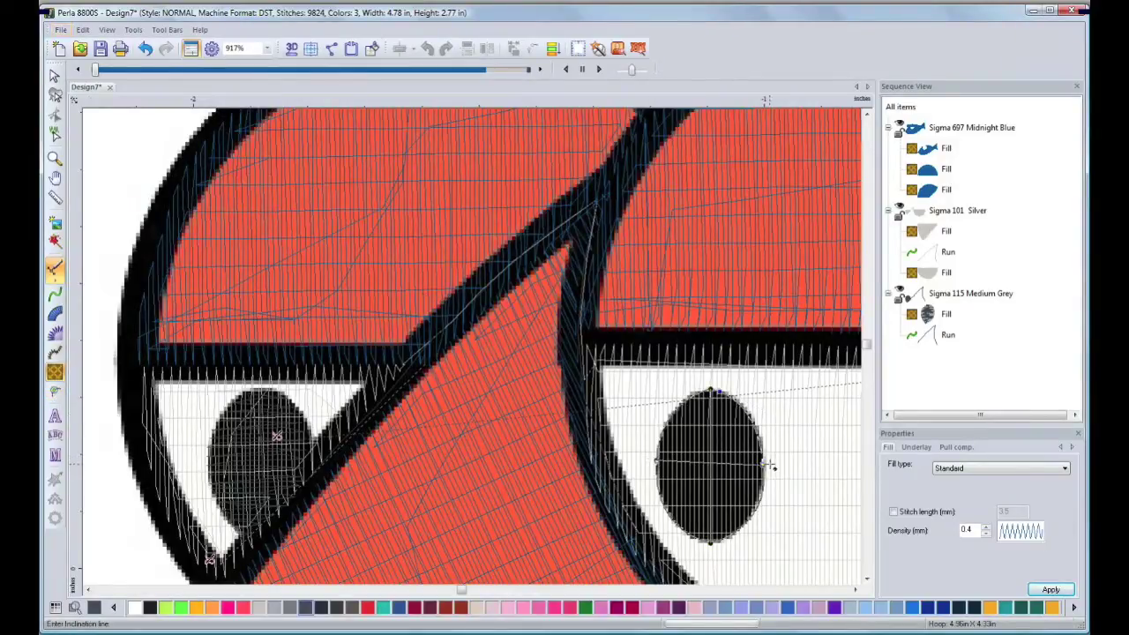
left_click(764, 464)
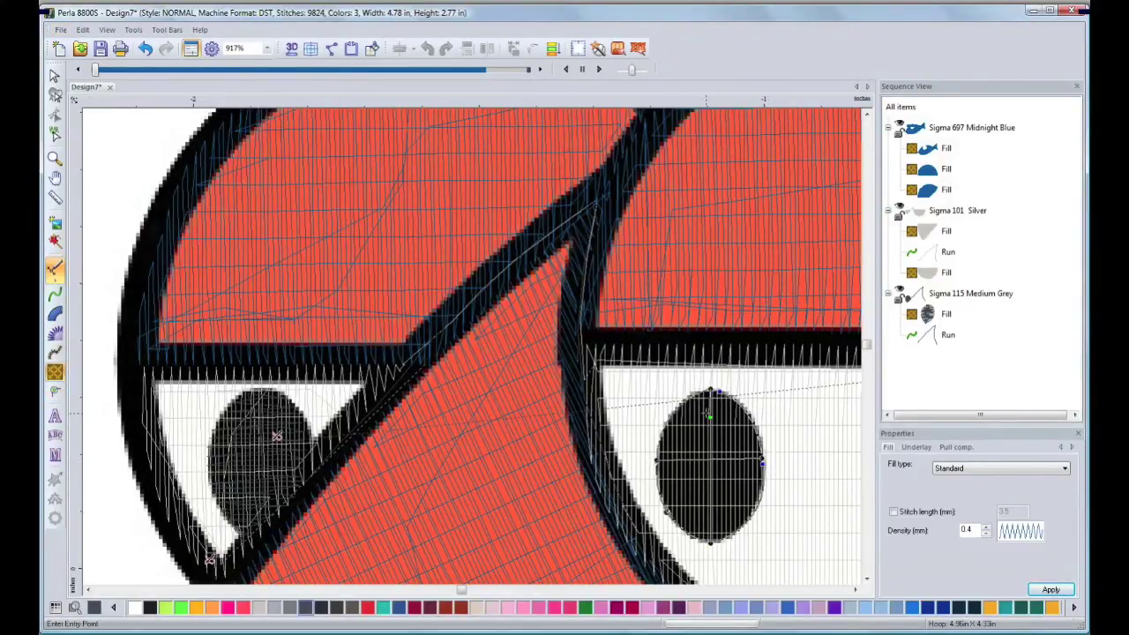
left_click(708, 389)
left_click(677, 536)
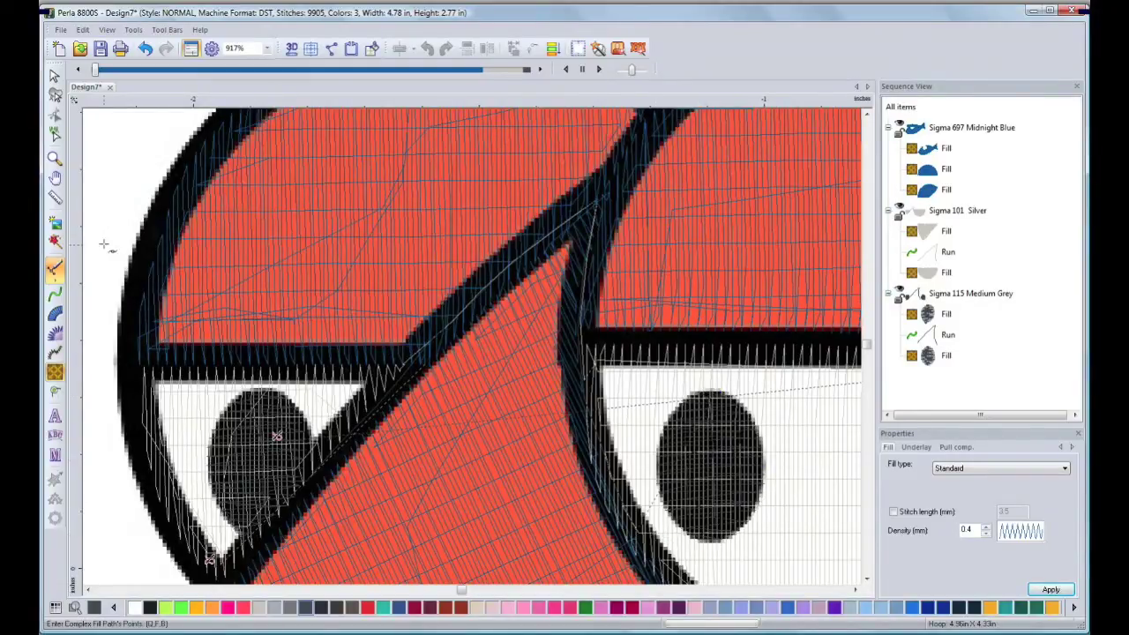
- Examine the digitized eyes up close and in relation to the whole fish
left_click(53, 157)
right_click(414, 369)
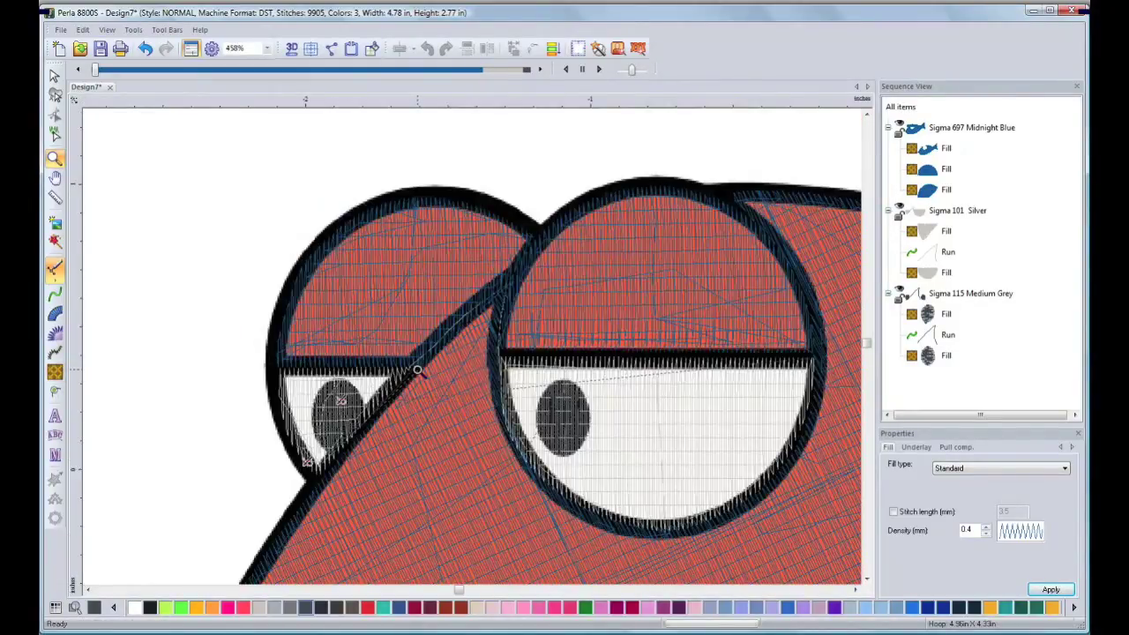
right_click(417, 370)
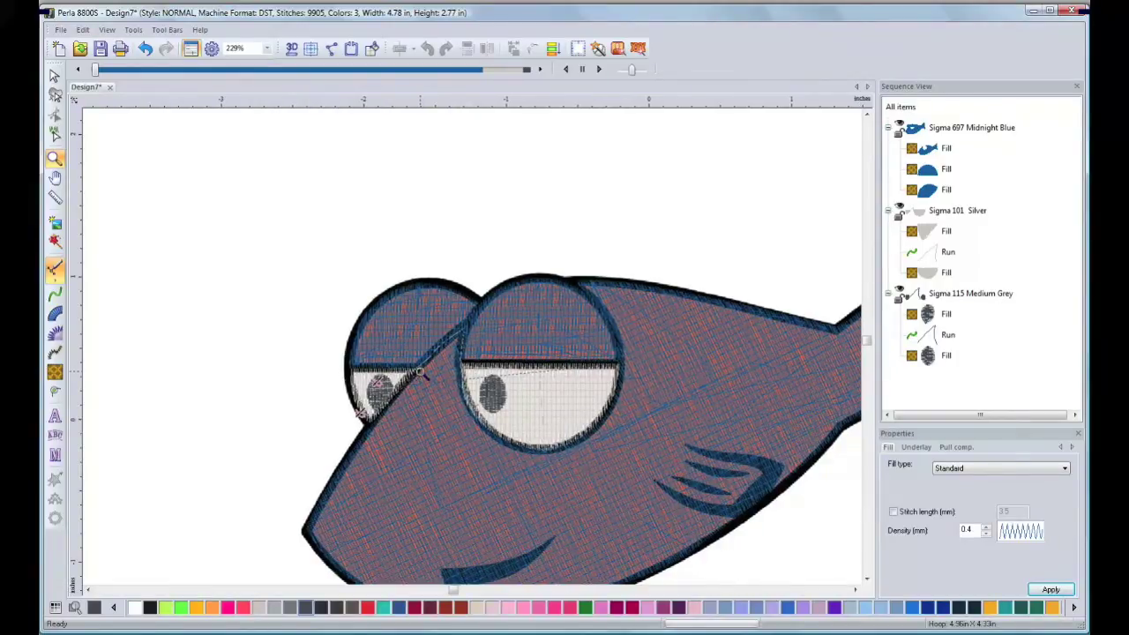
left_click_drag(317, 260, 722, 526)
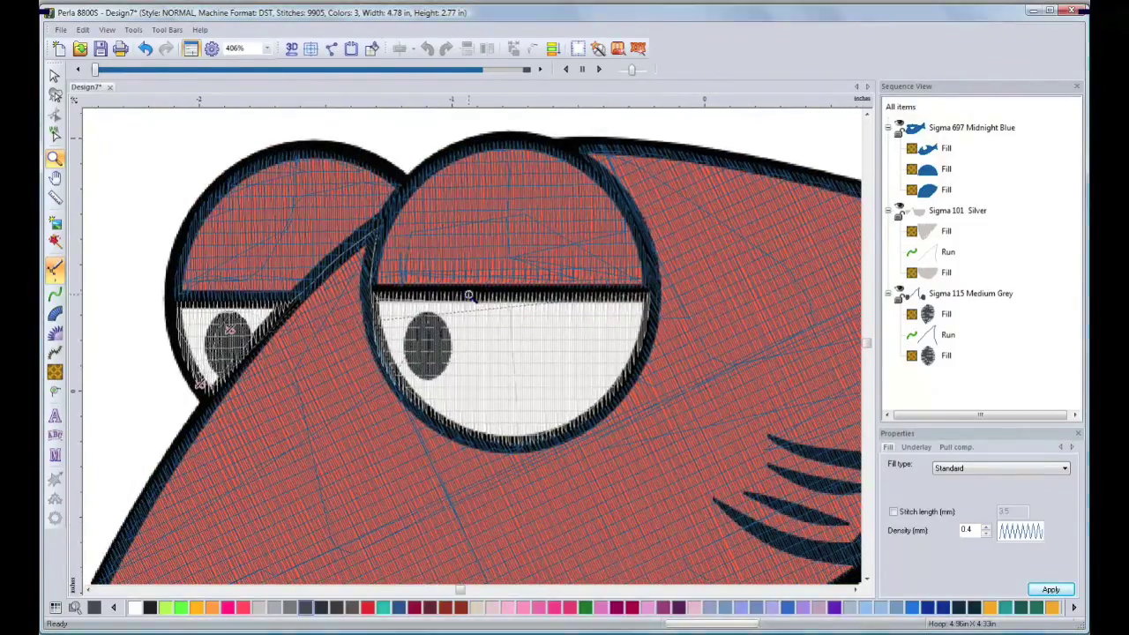
right_click(474, 299)
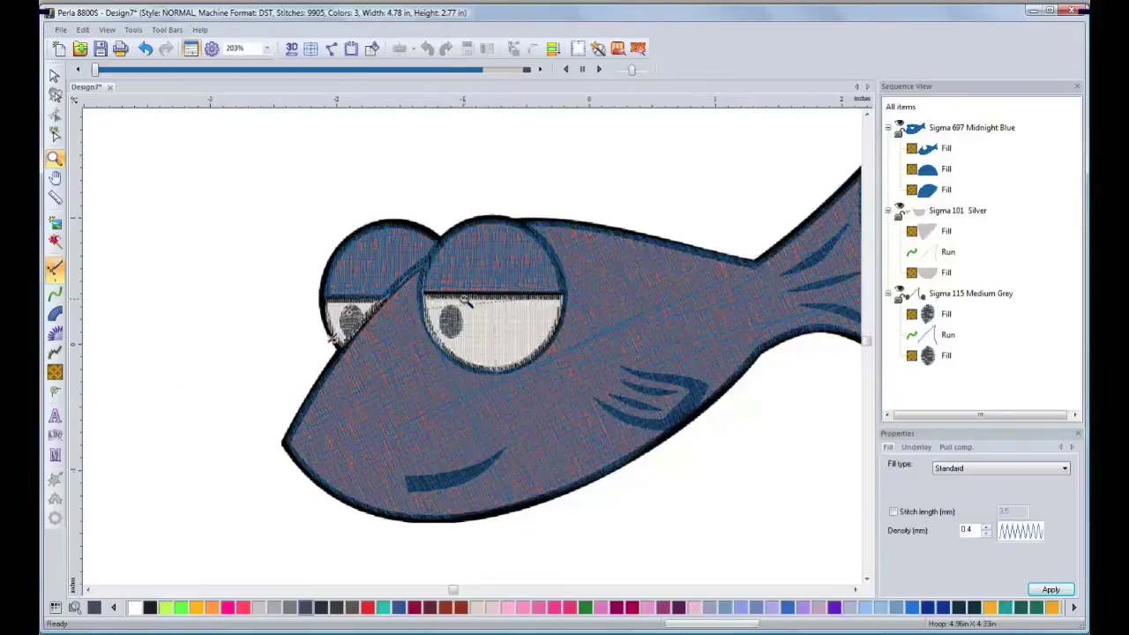
left_click(55, 76)
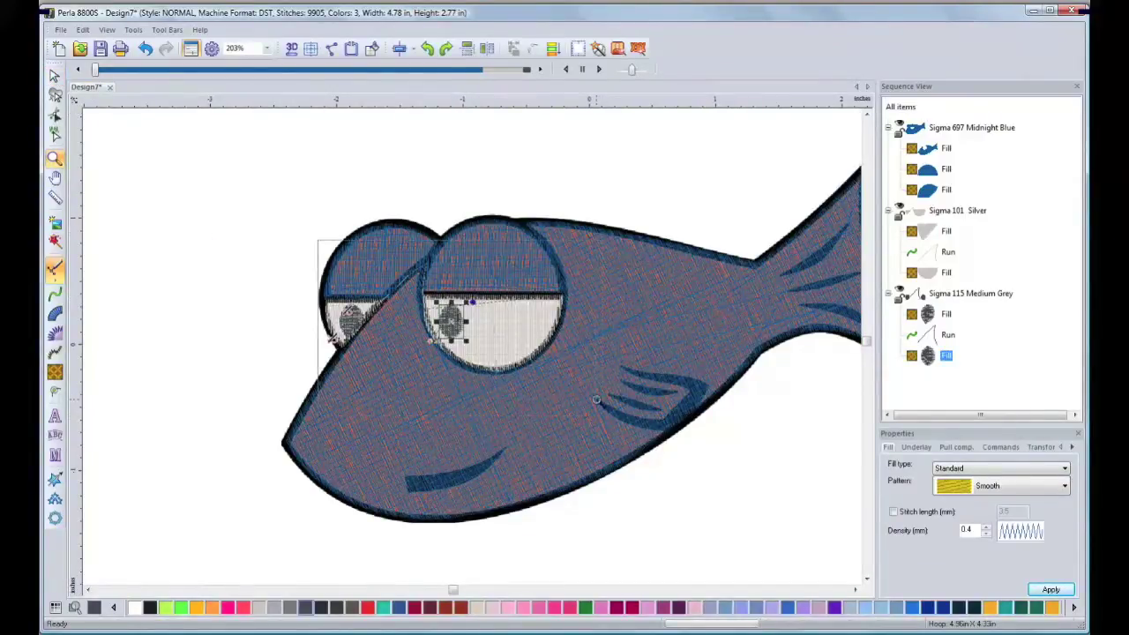
- Draw a curved Single run path from the front pupil's exit up the front eye's outline to the near end of the lid line
left_click_drag(597, 400, 597, 398)
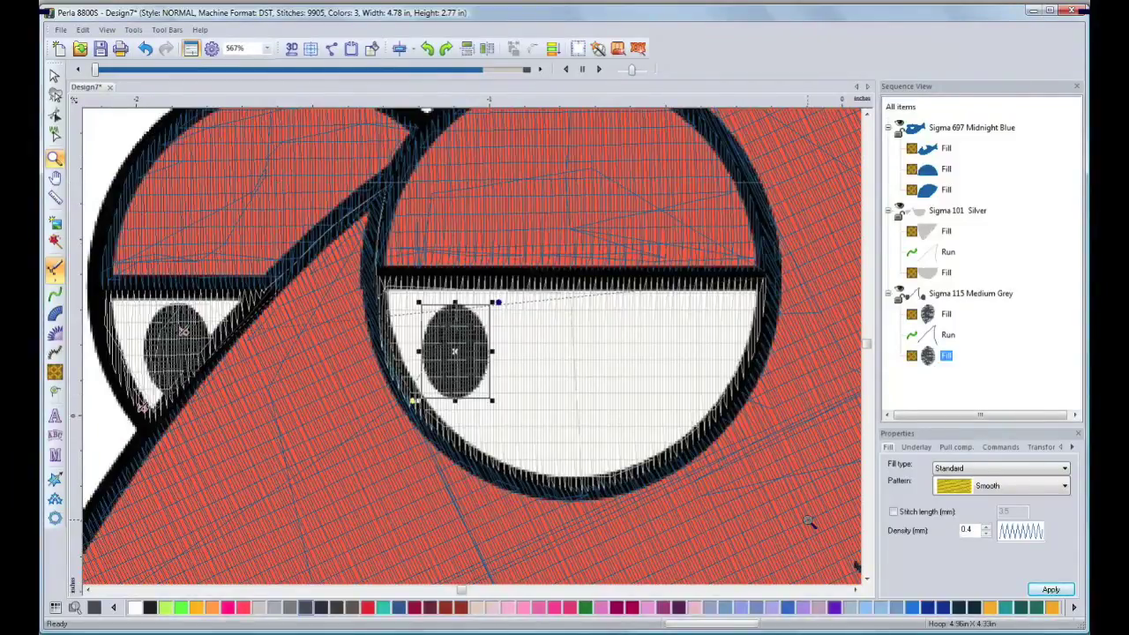
left_click_drag(807, 520, 808, 520)
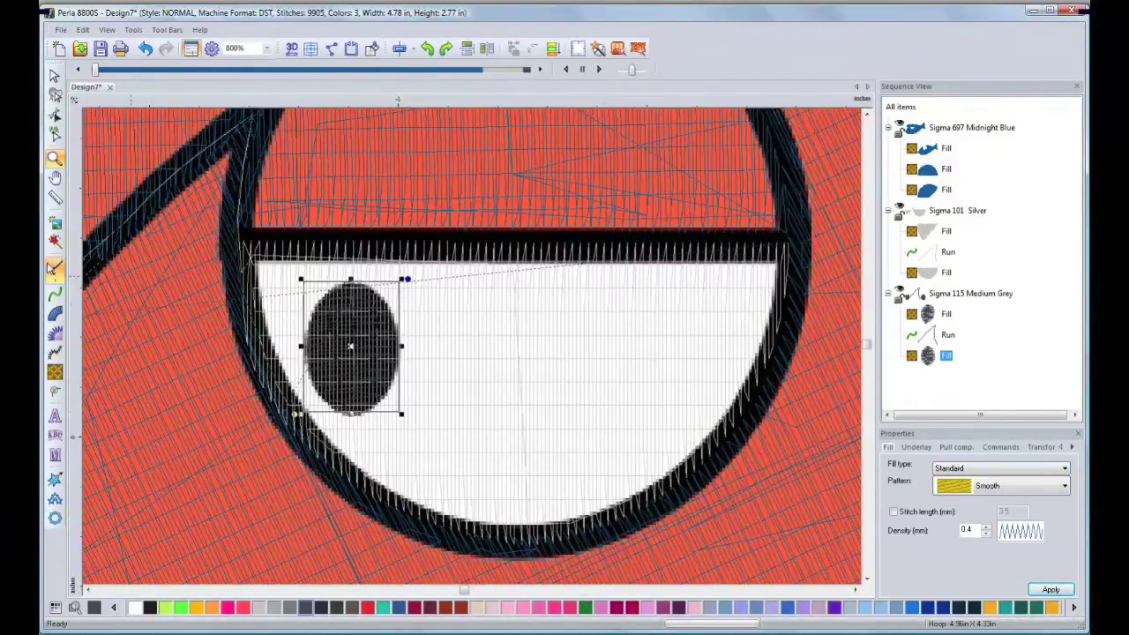
left_click(56, 295)
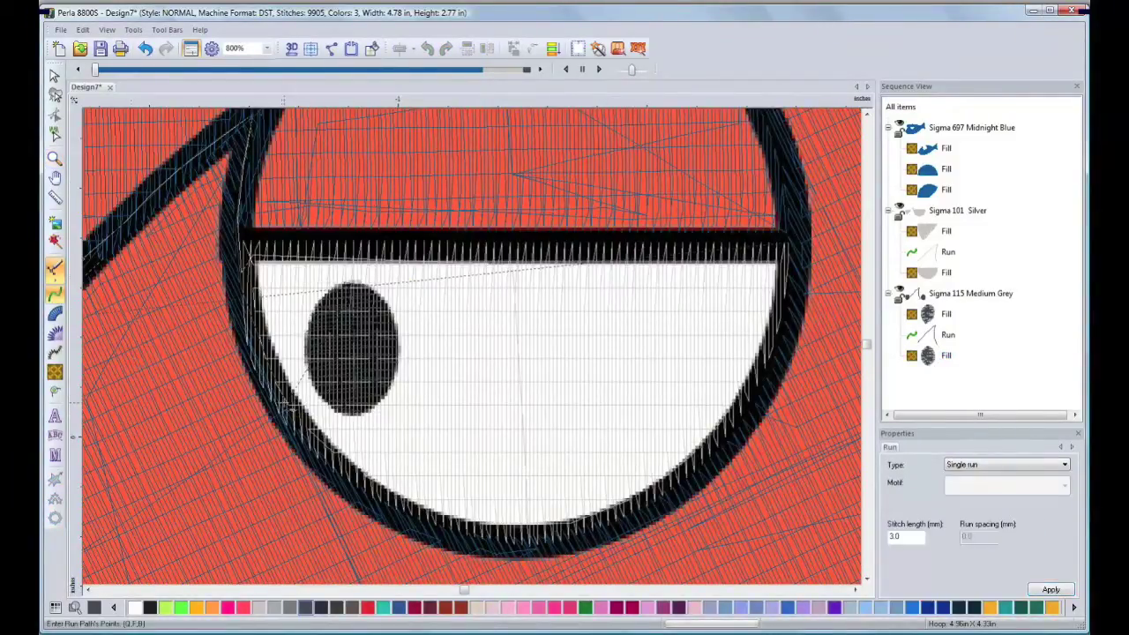
left_click(237, 246)
key("alt")
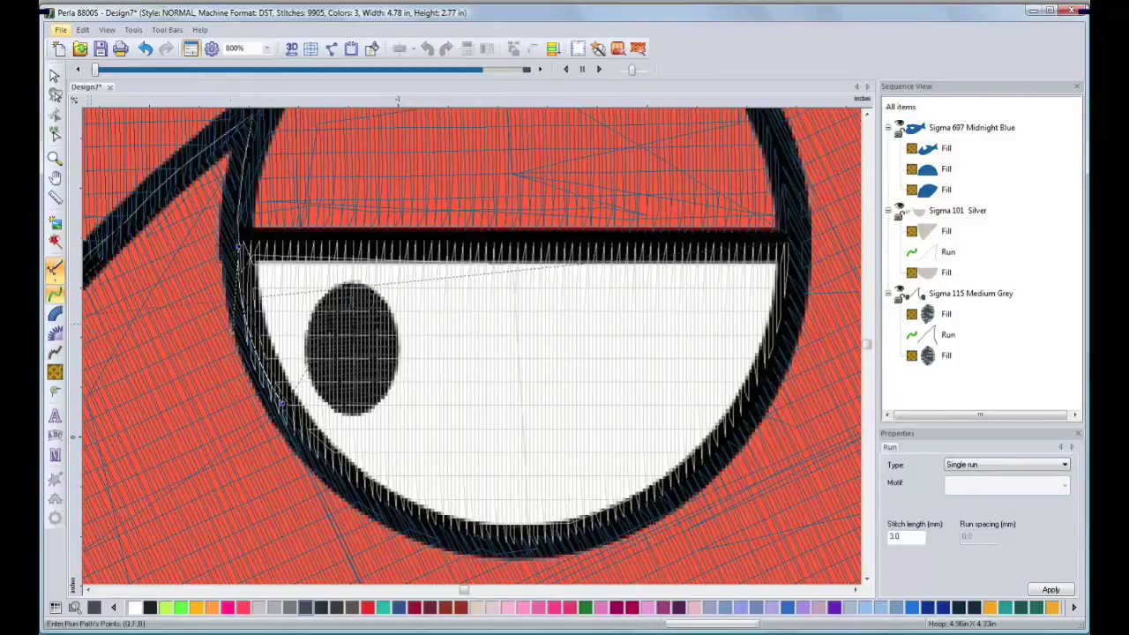
- Draw a straight Steil line, 3.0 mm wide with 0.4 mm density, along the full lid line of the front eye
left_click(55, 355)
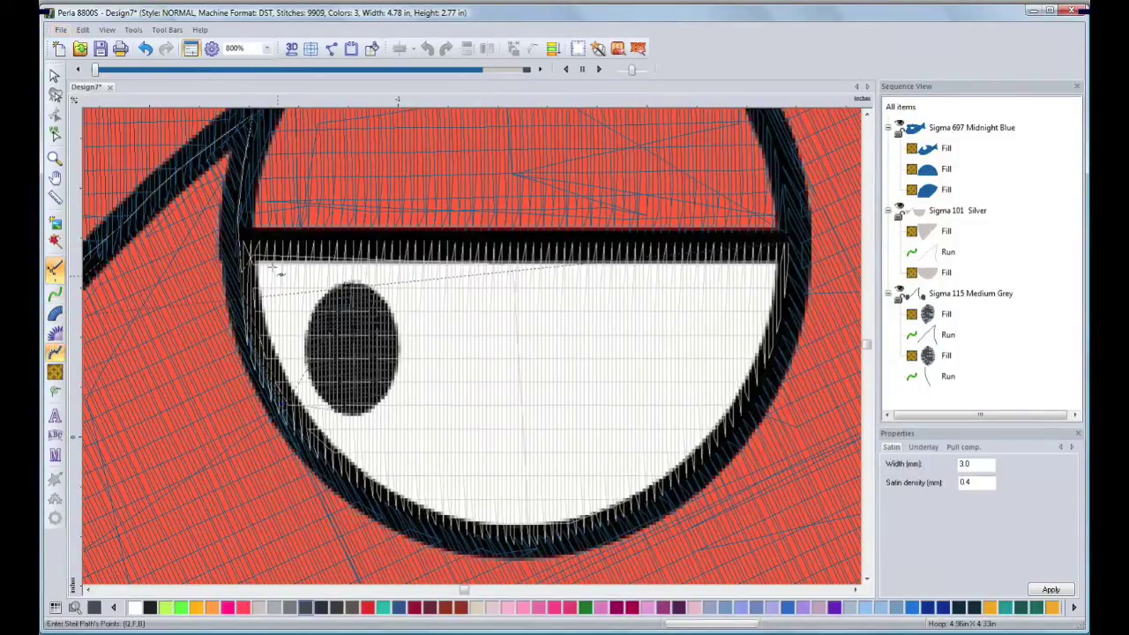
left_click(238, 243)
left_click(796, 243)
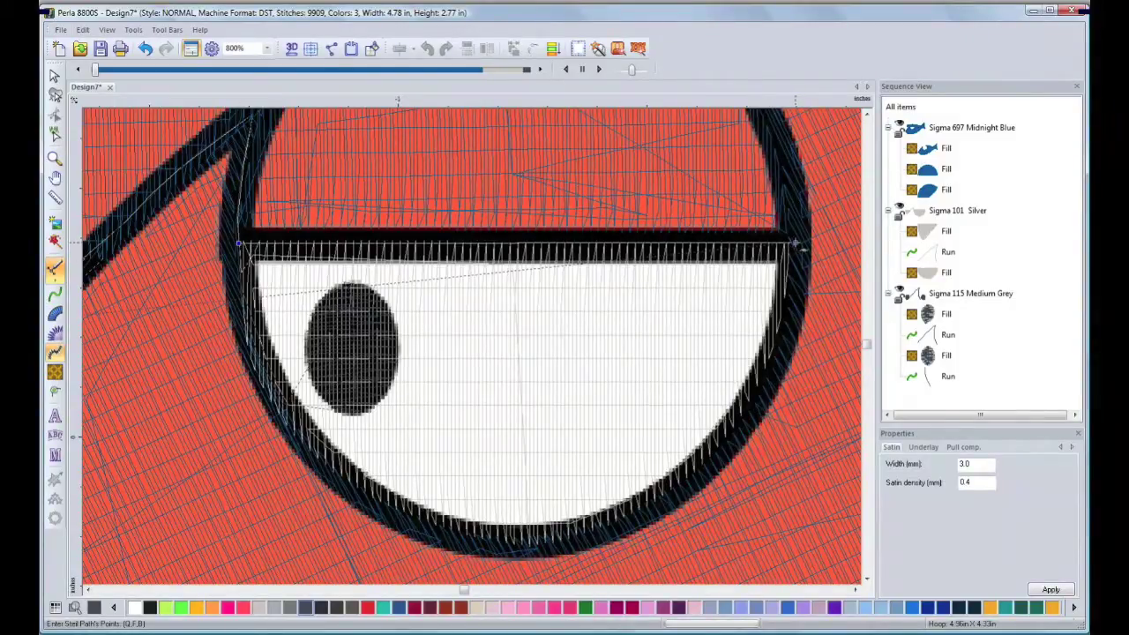
right_click(796, 243)
- Draw a curved Single run path from the lid line's far end over the front eye's upper outline to where it meets the rear eye
left_click(55, 157)
right_click(580, 313)
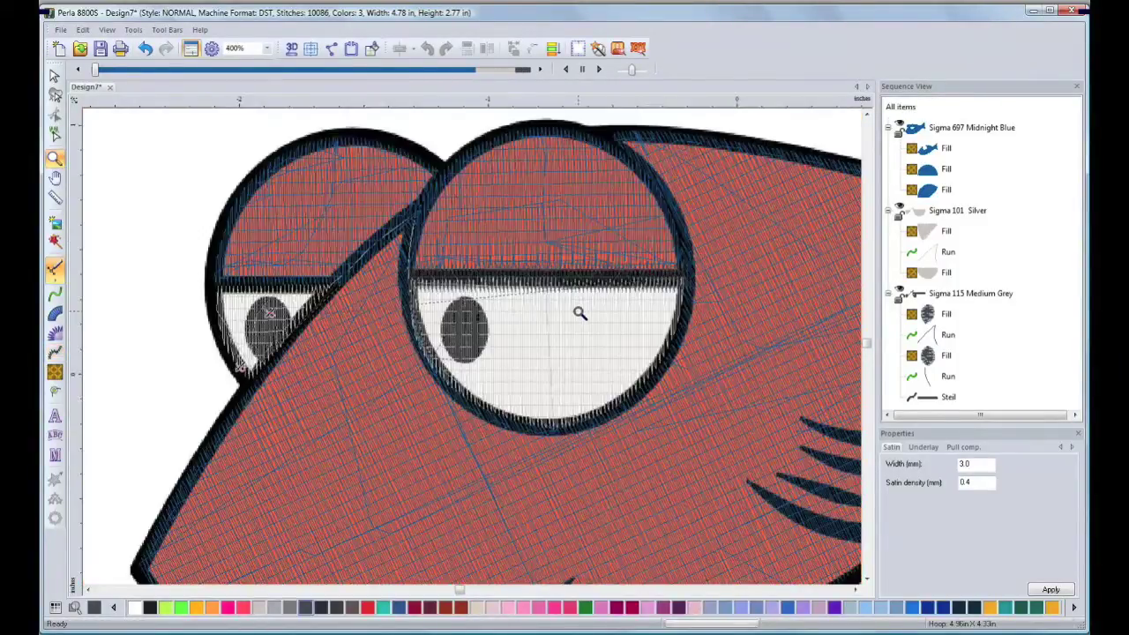
left_click(54, 294)
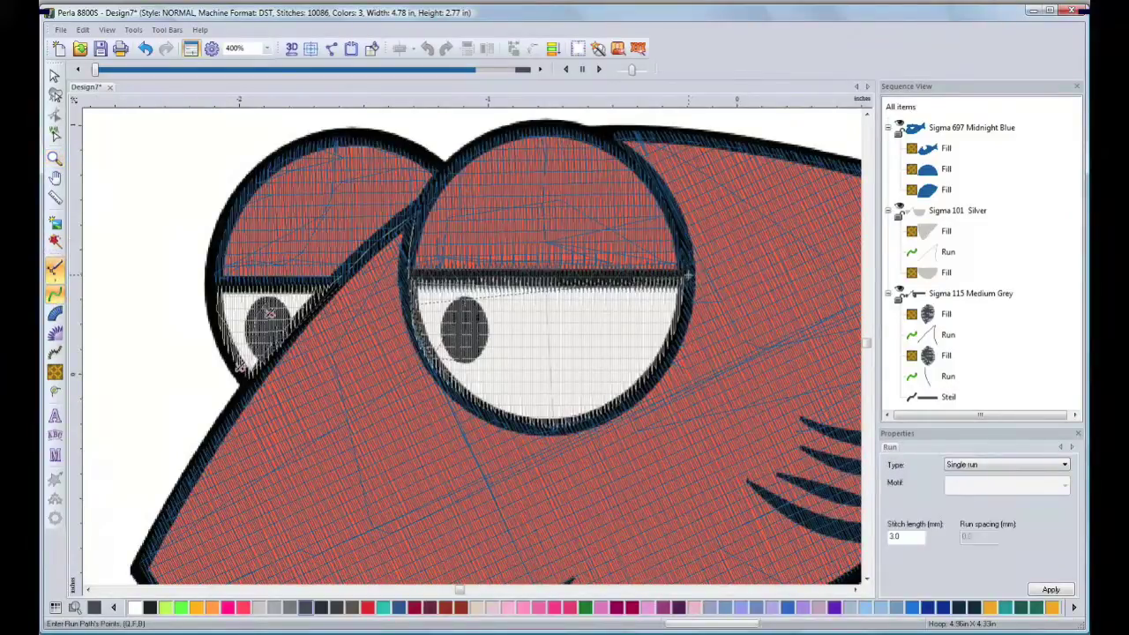
left_click(669, 206)
key("alt")
left_click(600, 138)
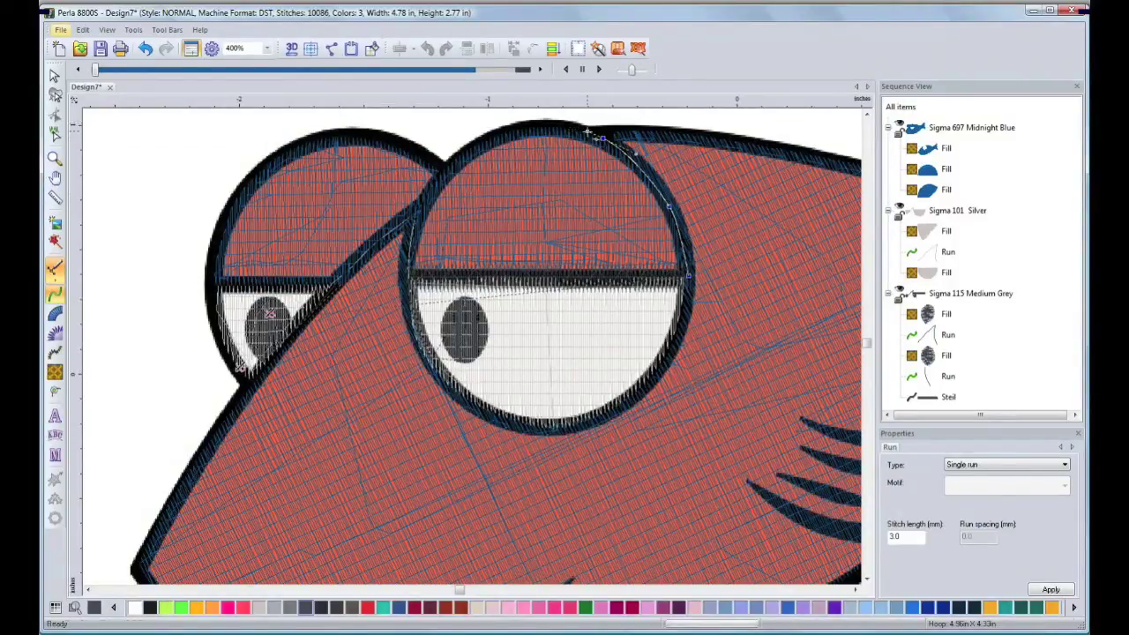
left_click(461, 158)
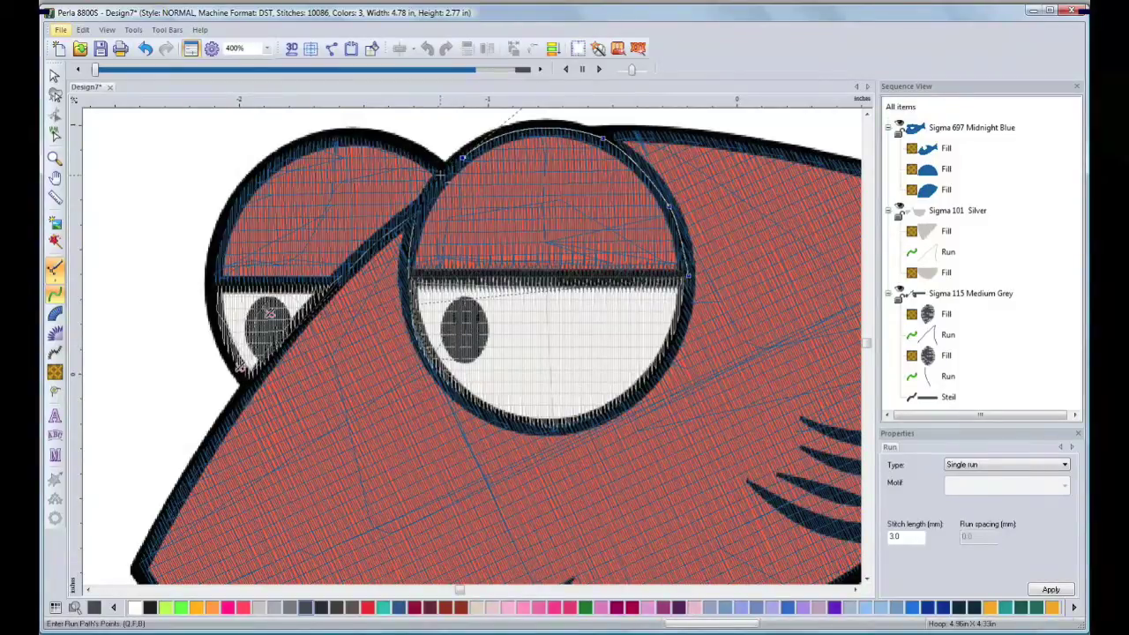
right_click(440, 175)
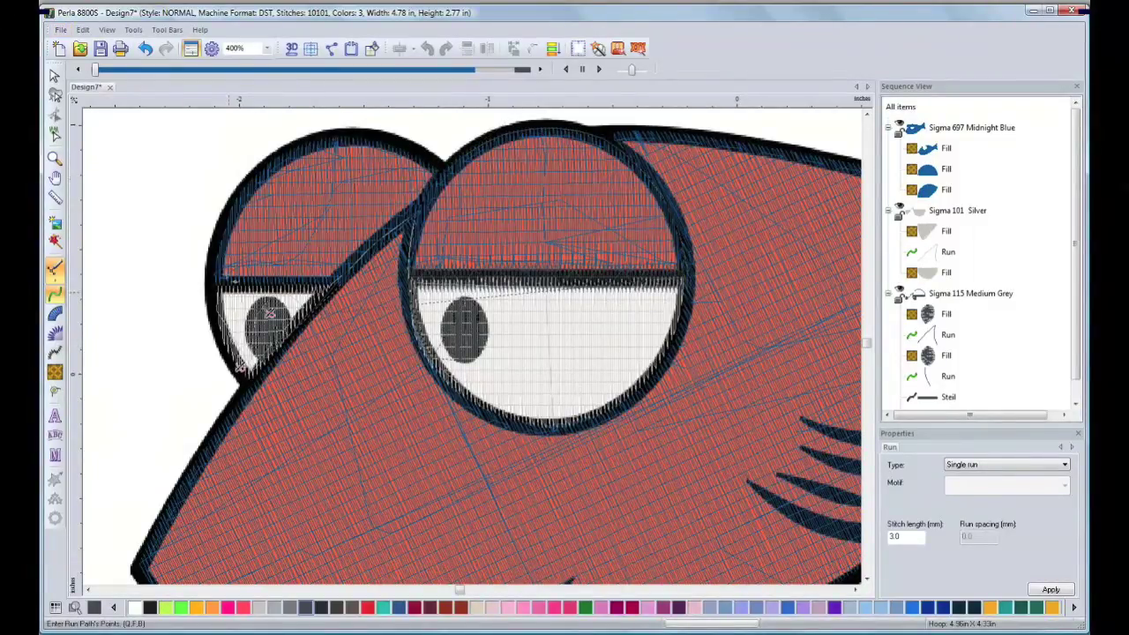
- Draw a curved Steil path, 3.0 mm wide, around the rear eye's outline from the junction between the eyes down to the fish's face
left_click(57, 335)
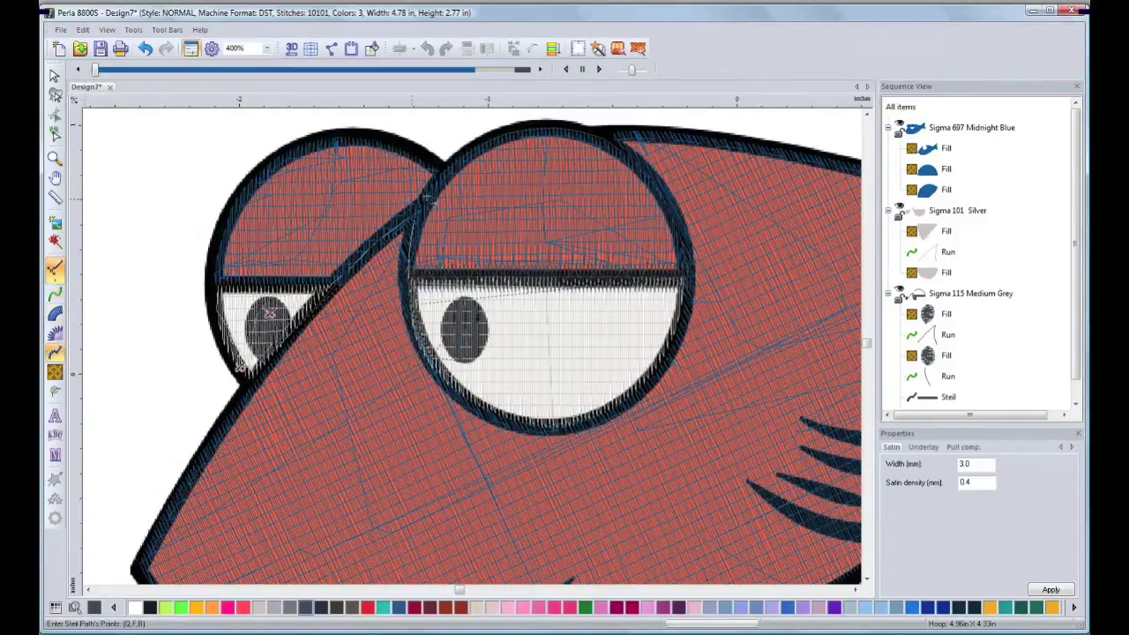
mouse_move(278, 157)
left_mouse_down()
mouse_move(188, 218)
mouse_move(275, 161)
left_mouse_up()
key("alt")
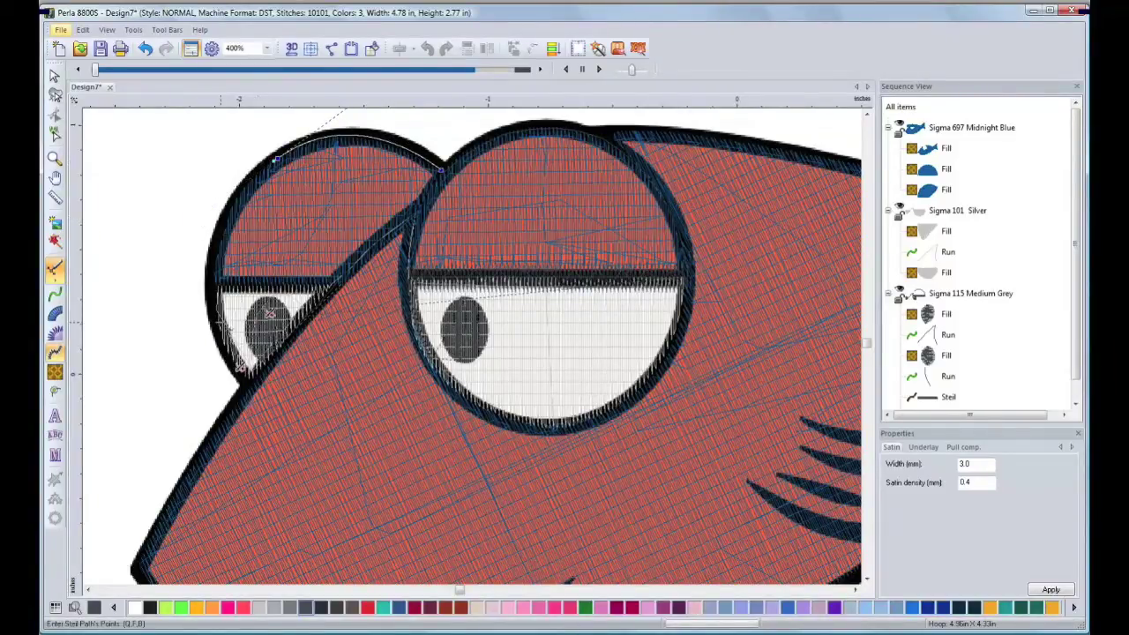
left_click_drag(220, 324, 252, 430)
key("alt")
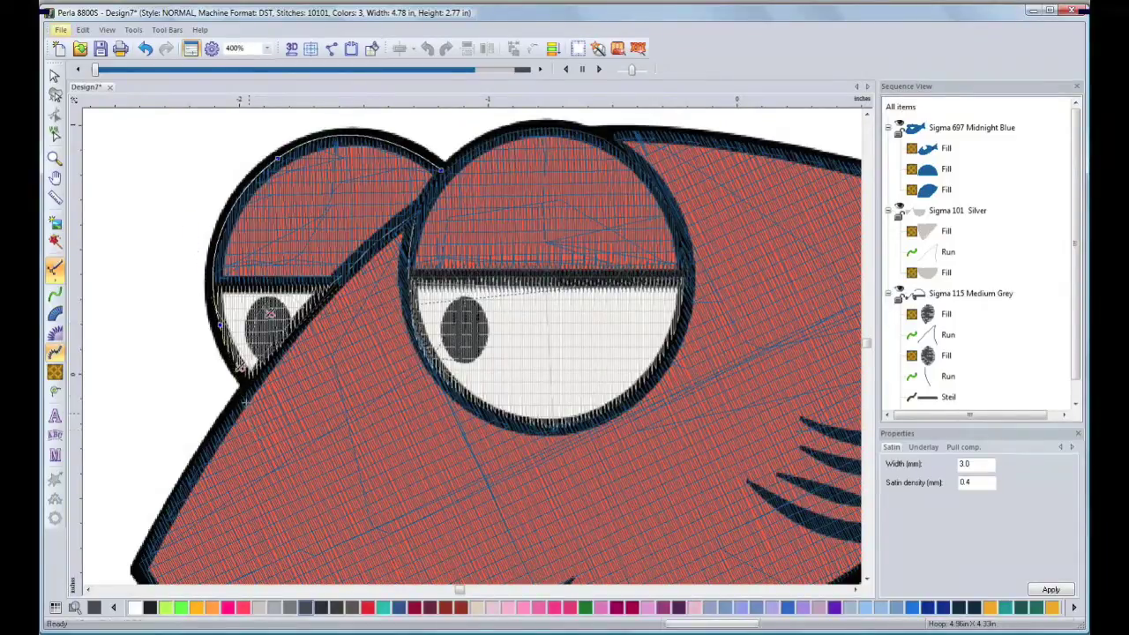
left_click_drag(251, 380, 271, 406)
key("Return")
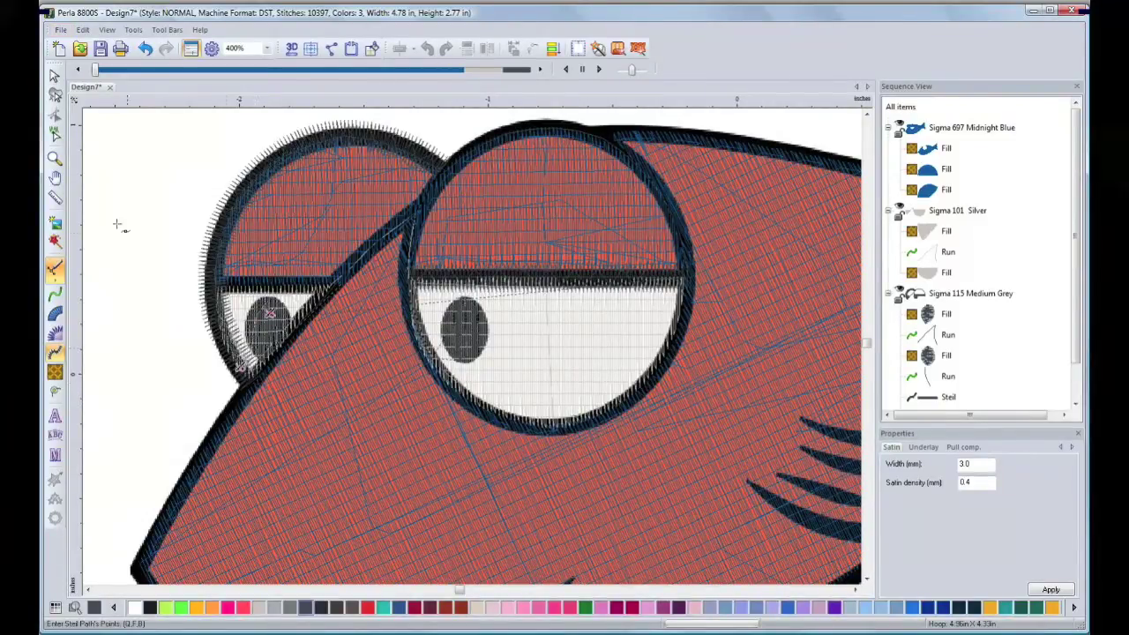
- Select the rear eye's Steil outline and move its exit point to the outer end of the rear lid line
left_click(54, 76)
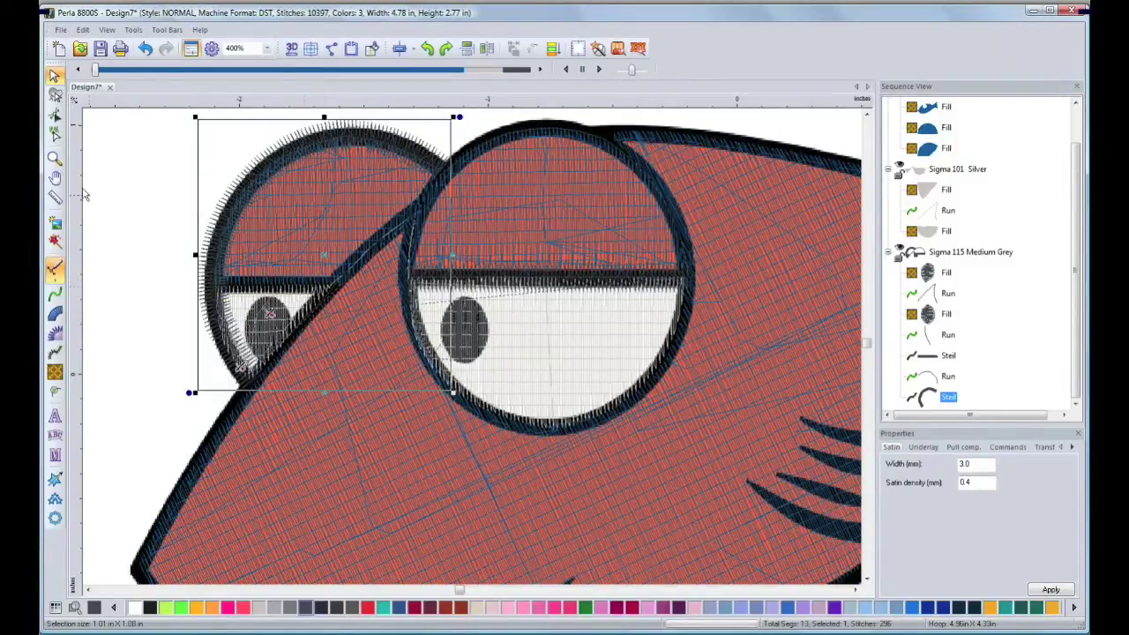
left_click(56, 115)
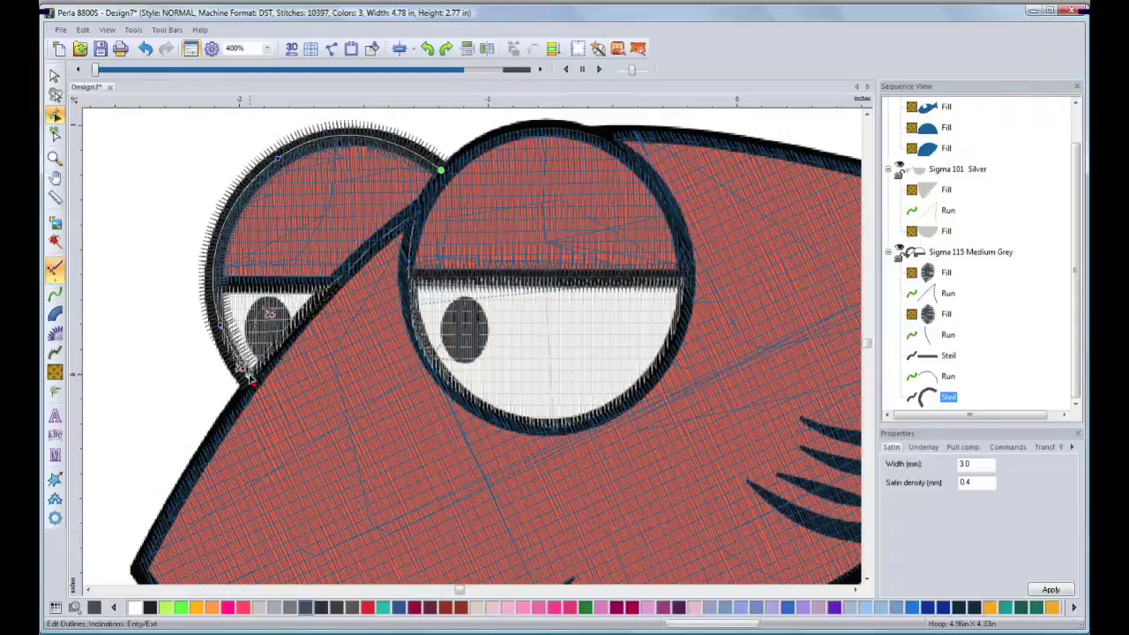
left_click(214, 283)
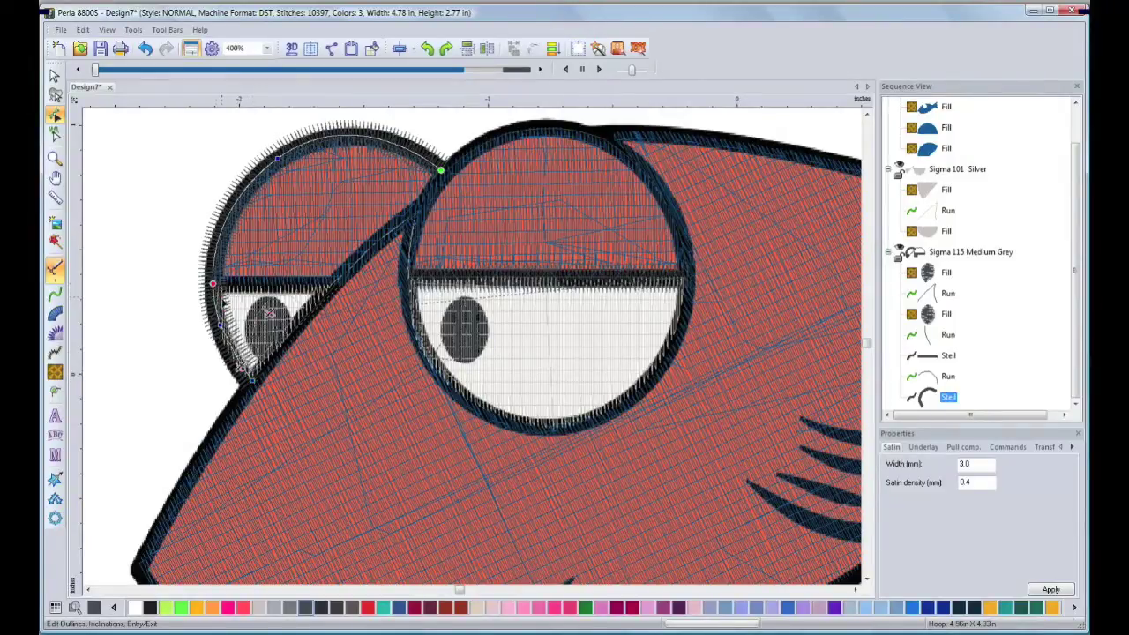
- Draw a straight Steil line, 3.0 mm wide, along the rear eye's lid line, from the outer outline to the fish's face
left_click(55, 351)
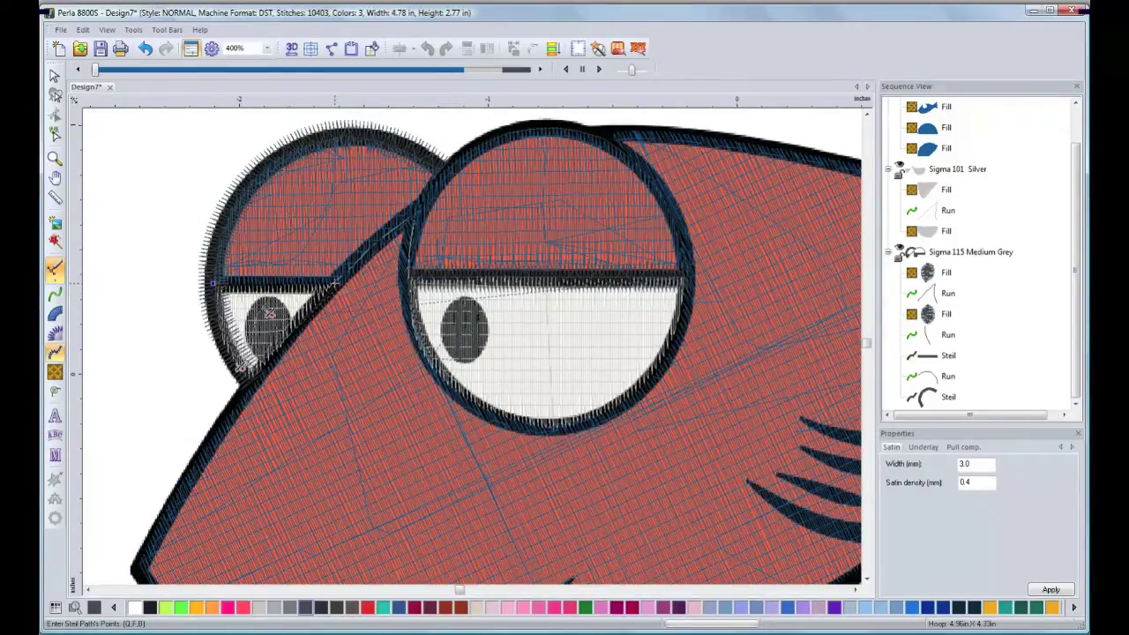
left_click(337, 284)
key("Return")
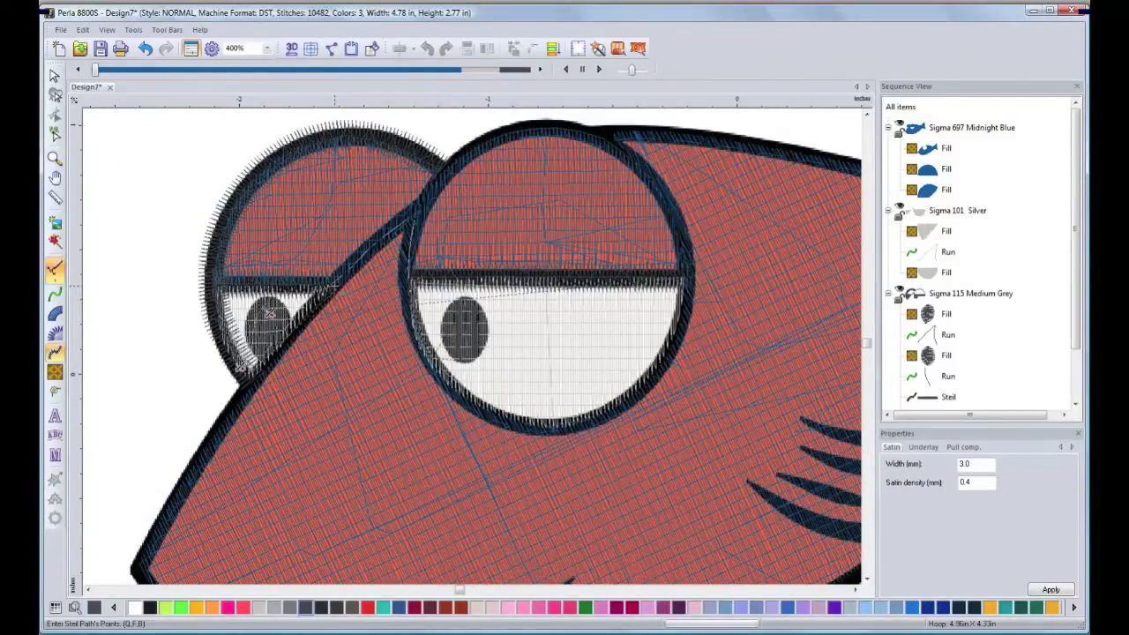
- Begin a Single run path at the rear lid line's inner end, leading up between the eyes and over the front eye's top to the fish's back
left_click(56, 159)
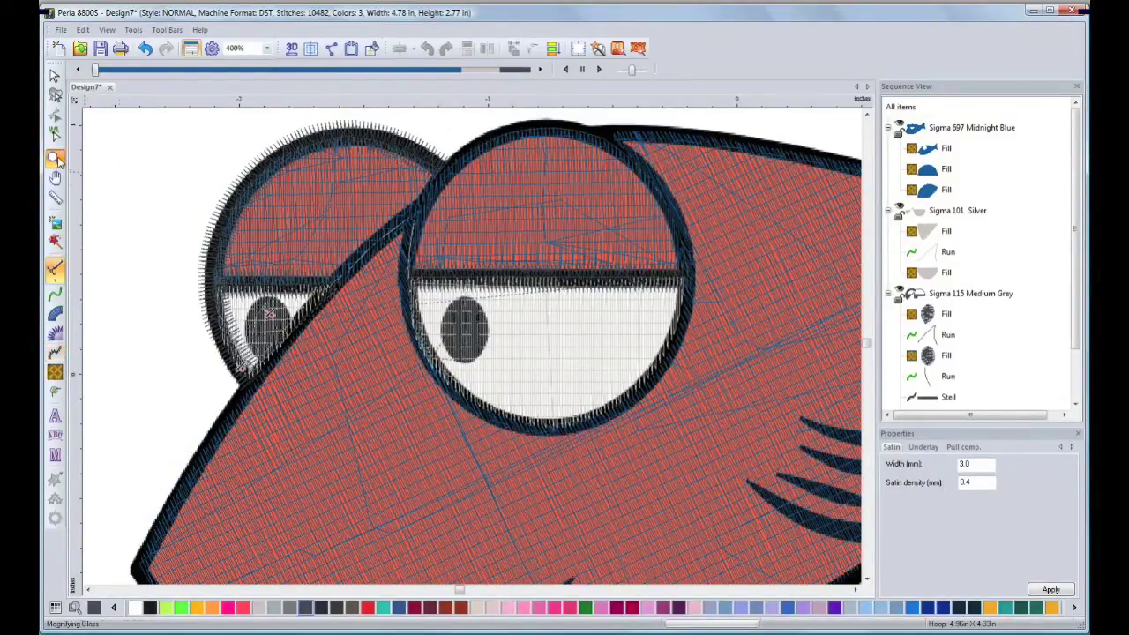
right_click(341, 287)
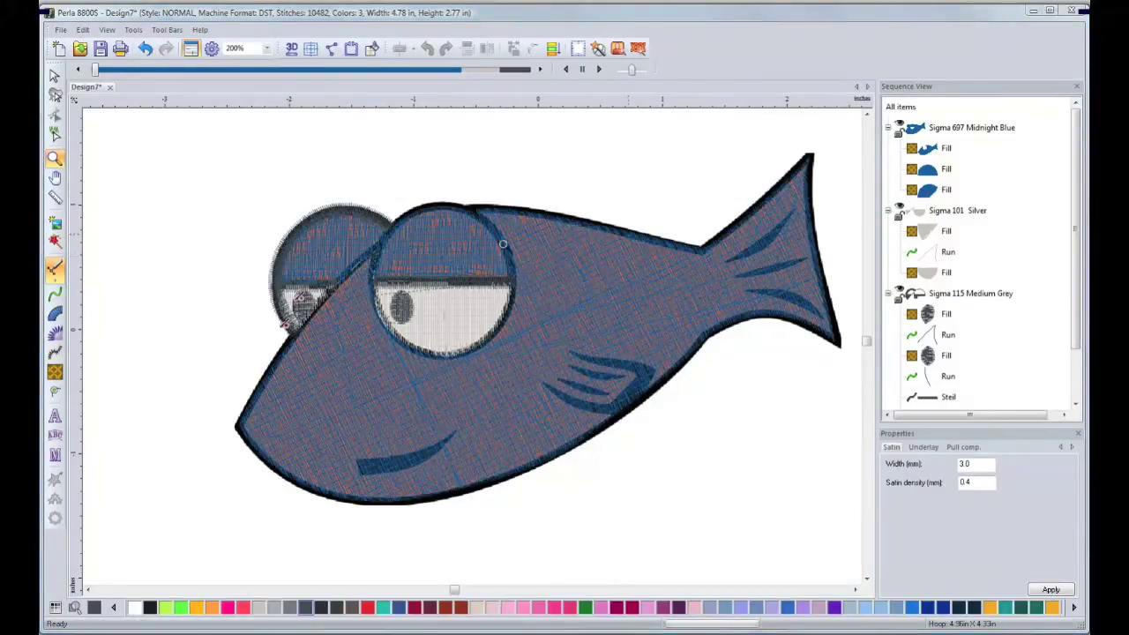
double_click(55, 158)
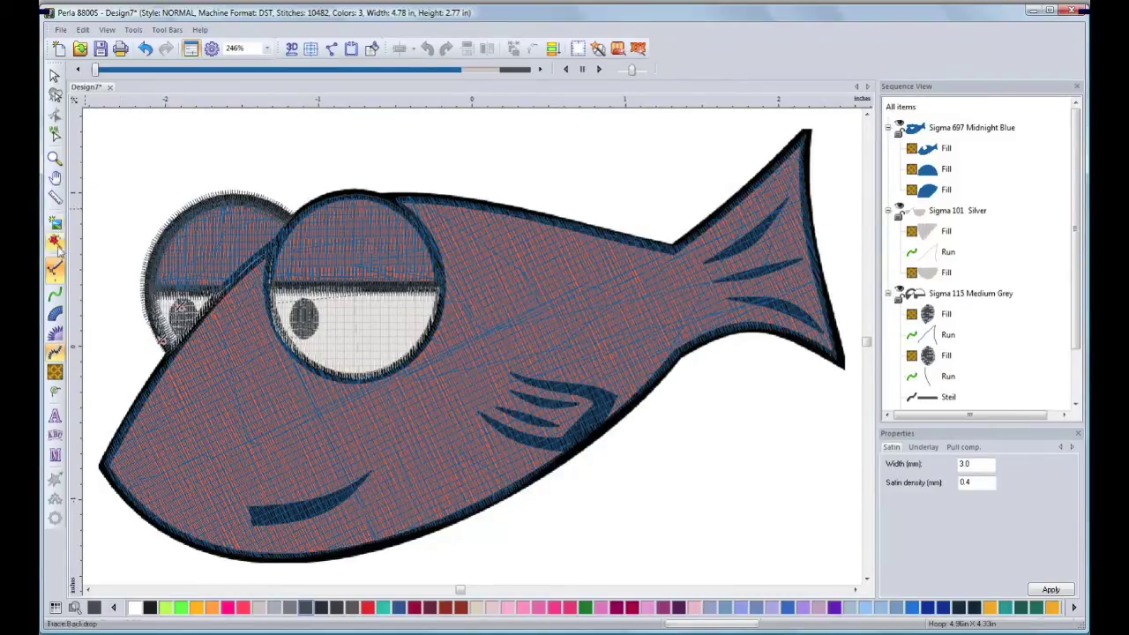
left_click(55, 297)
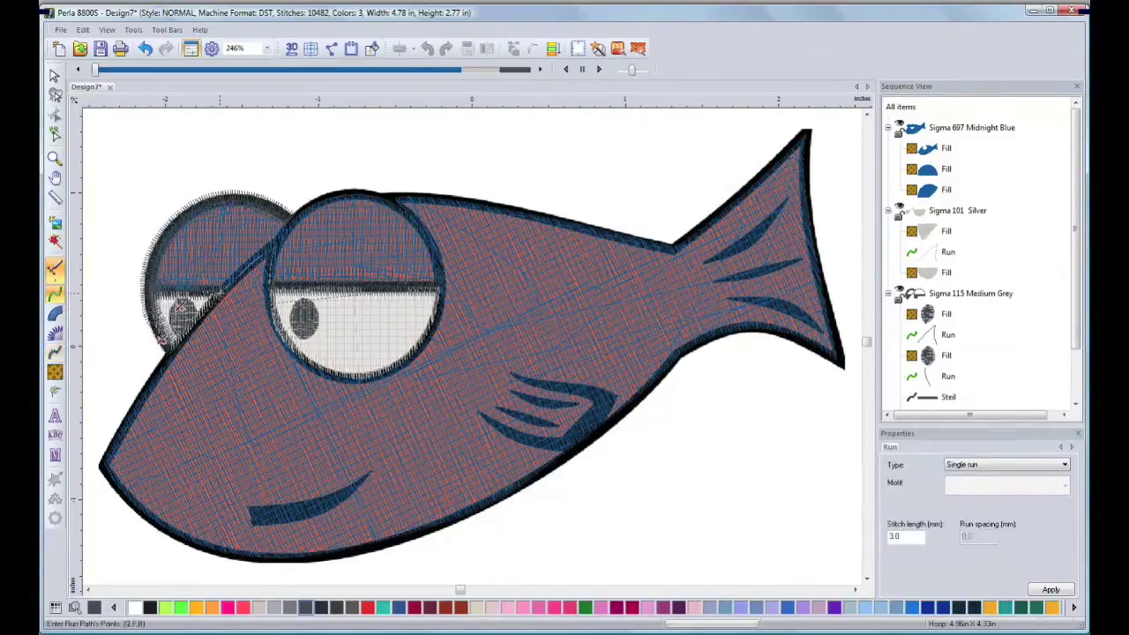
left_click(274, 245)
left_click(395, 201)
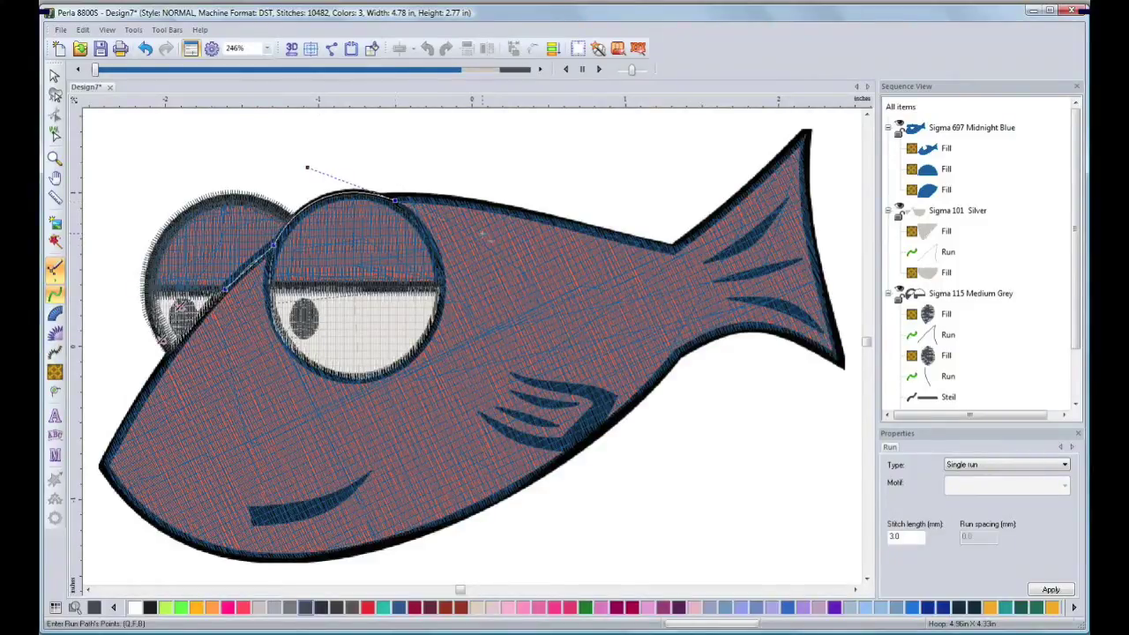
key("alt")
left_click(395, 201)
left_click_drag(671, 249, 776, 288)
key("BackSpace")
- Continue the run path along the fish's back and up to the upper tail tip, ending partway down the tail's rear edge
left_click(466, 203)
left_click(537, 216)
left_click(592, 231)
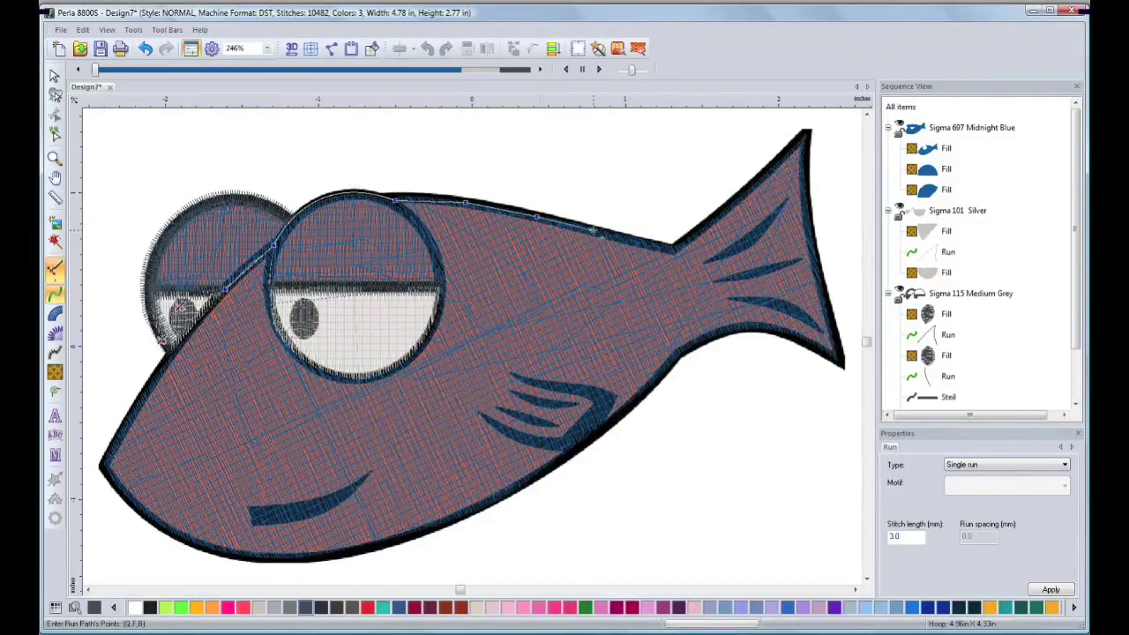
left_click(672, 248)
left_click(805, 134)
left_click(804, 191)
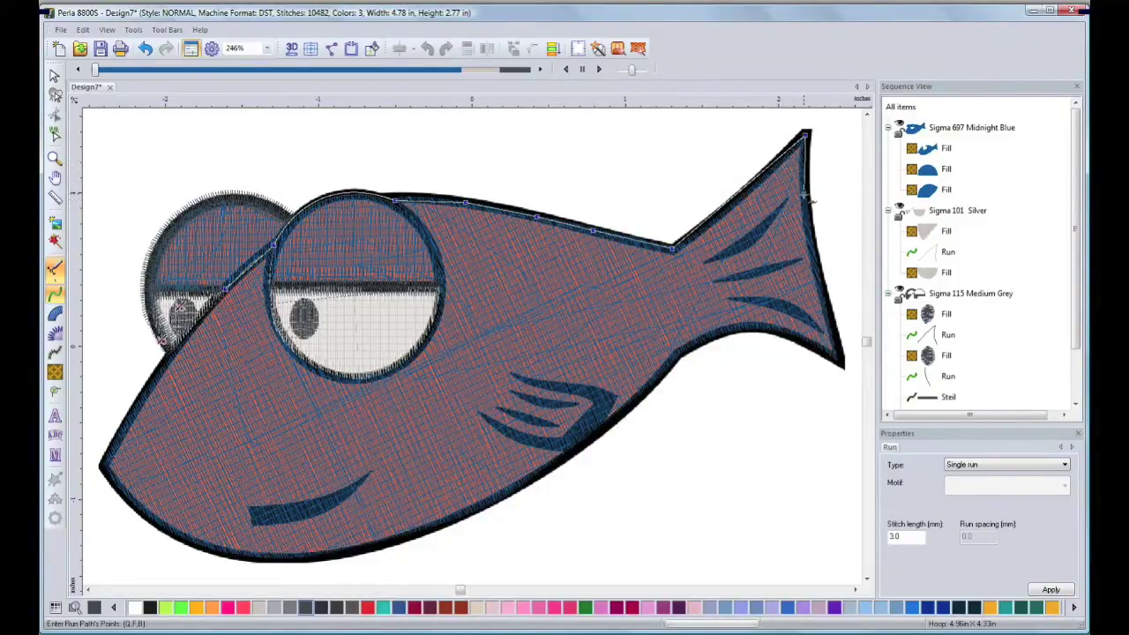
key("Return")
- Trace the tail's upper stripe as a Satin shape from tip to tip, with curve points on its lower and upper edges
left_click(54, 157)
left_click_drag(690, 159, 839, 342)
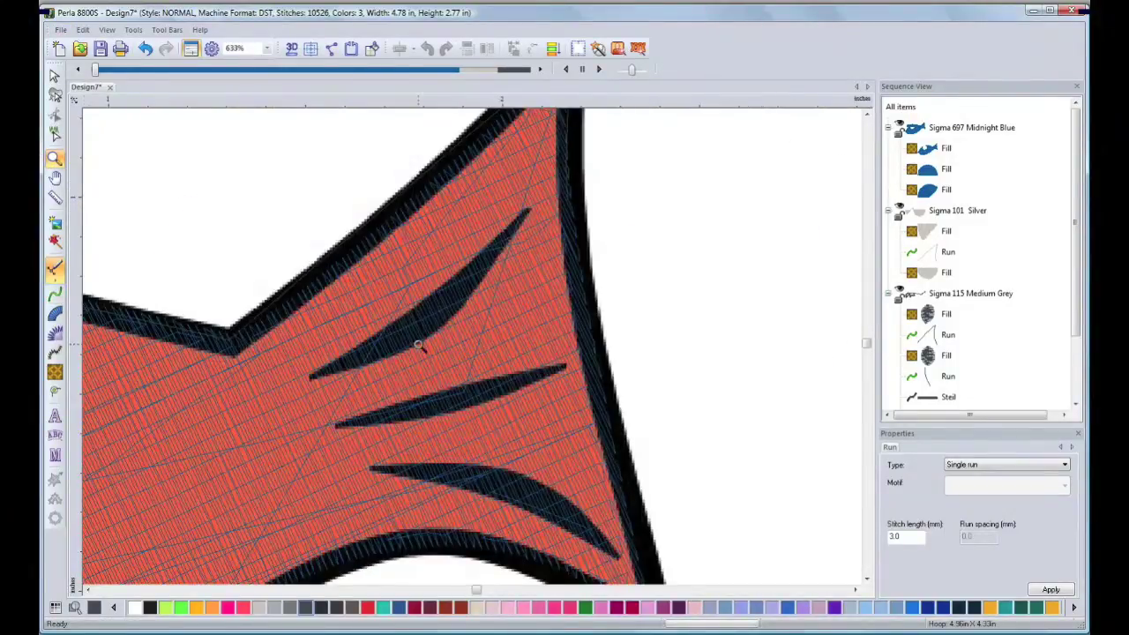
left_click(55, 314)
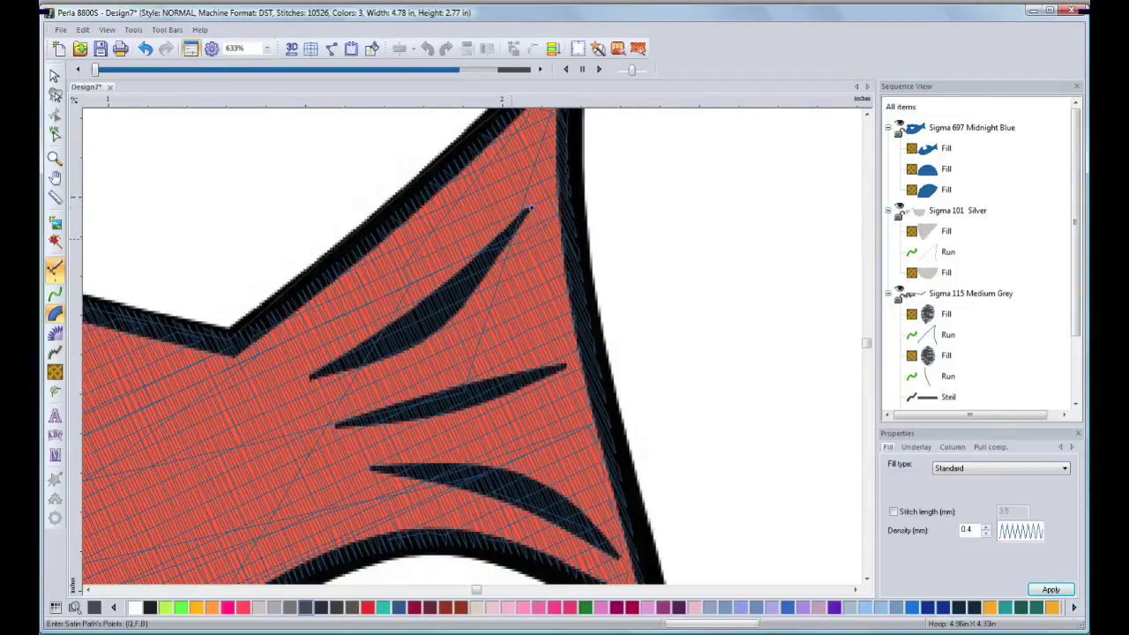
left_click(406, 348)
key("alt")
left_click(311, 377)
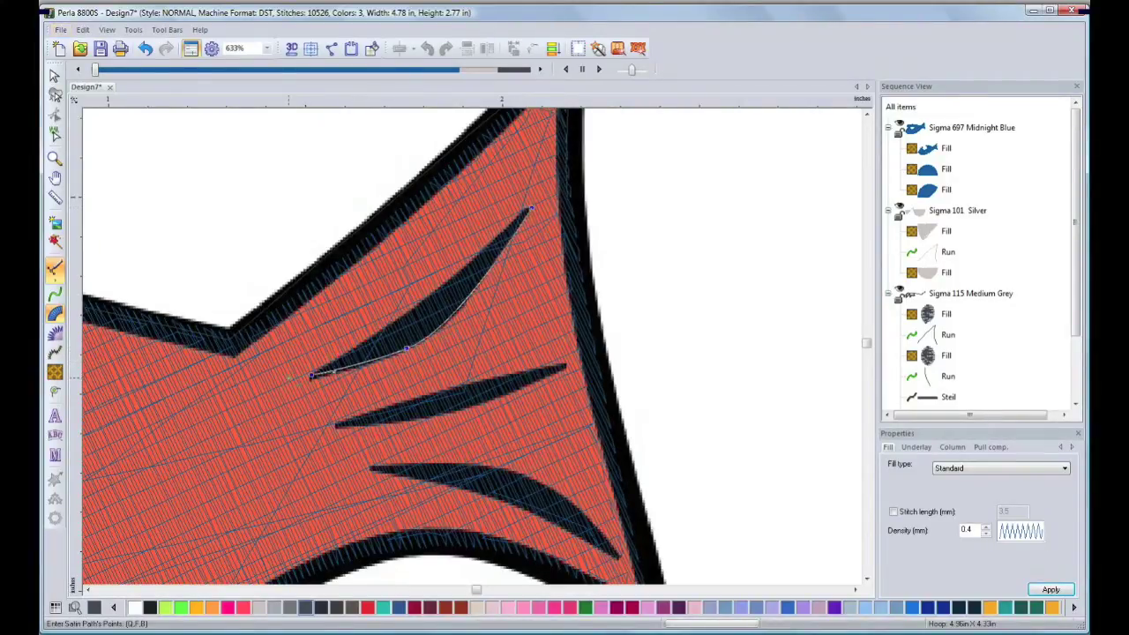
key("alt")
left_click(481, 252)
key("alt")
- Draw an inclination line across the middle of the upper tail stripe and set its entry and exit at the upper tip
left_click(56, 397)
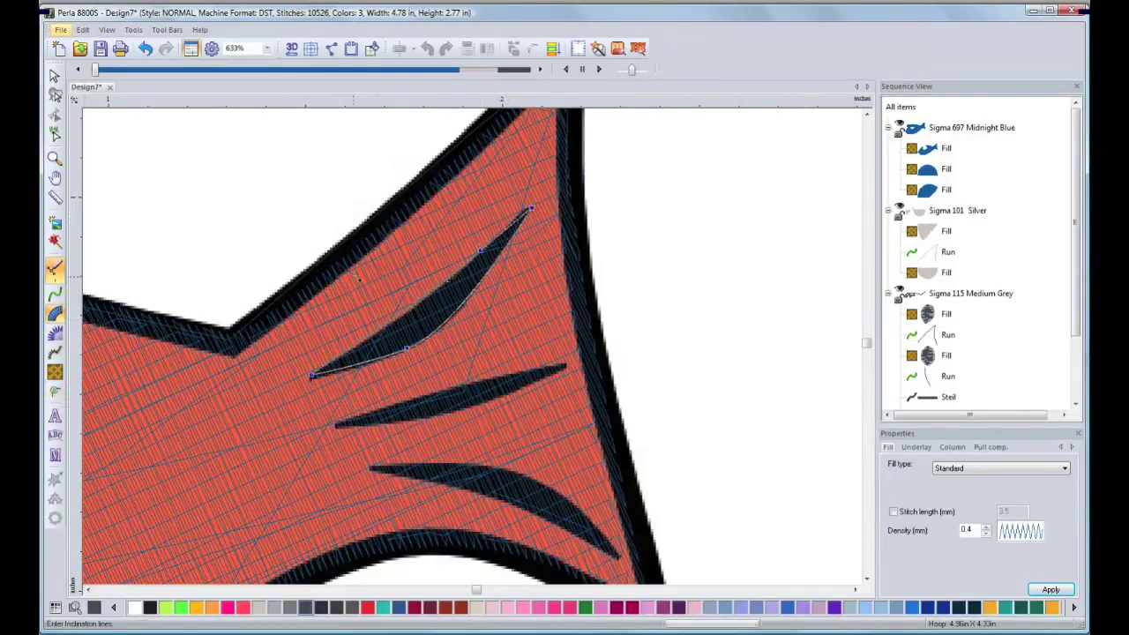
left_click_drag(421, 297, 439, 329)
key("Return")
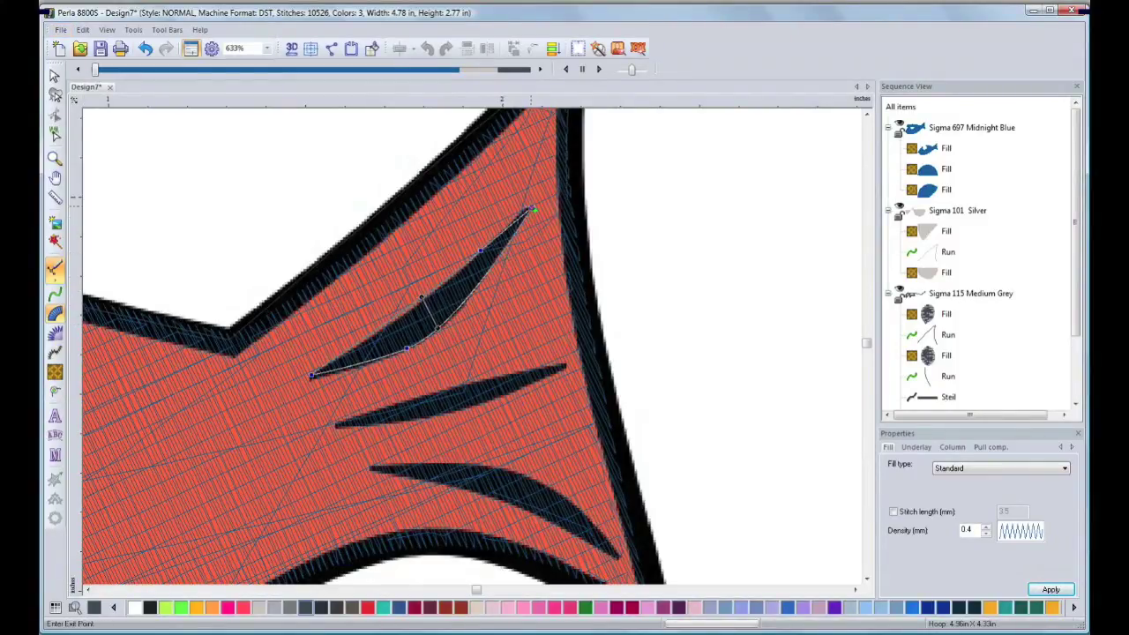
left_click(517, 214)
- Draw a curved Single run path down the tail's rear outline from beside the upper stripe to beside the middle stripe's tip
left_click(54, 267)
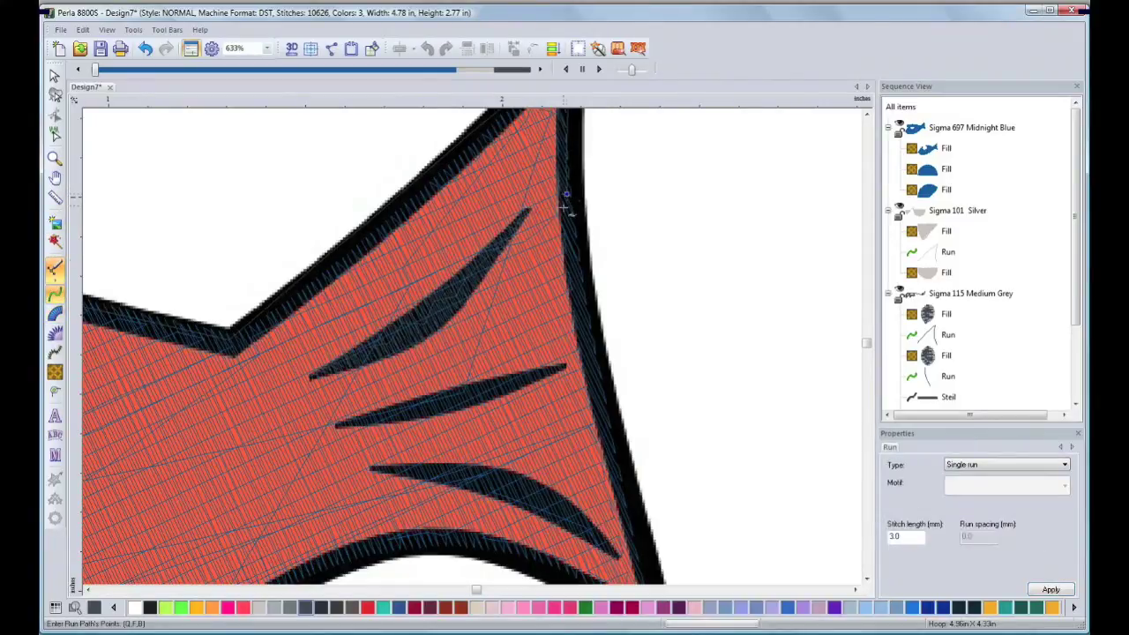
mouse_move(591, 347)
left_mouse_down()
mouse_move(602, 375)
mouse_move(594, 355)
left_mouse_up()
key("alt")
right_click(590, 348)
- Trace the tail's middle stripe as a Satin shape from tip to tip, with a curve point on its lower edge
left_click(54, 313)
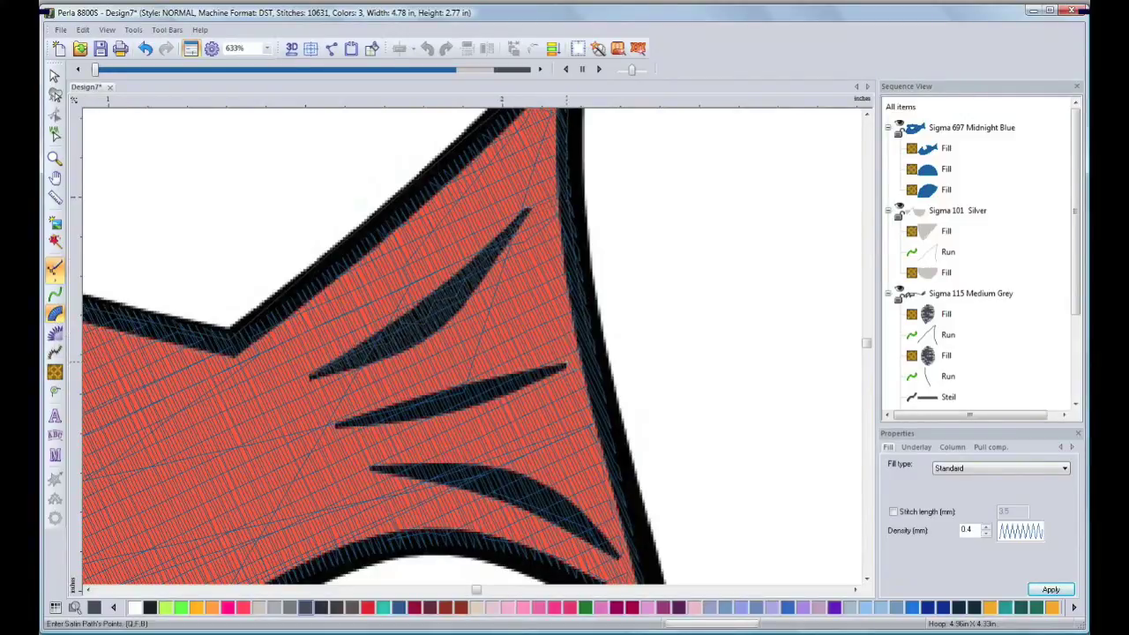
left_click(334, 422)
left_click(518, 390)
key("alt")
key("Return")
- Draw an inclination line across the center of the tail's middle stripe and finish the Satin shape
left_click(437, 391)
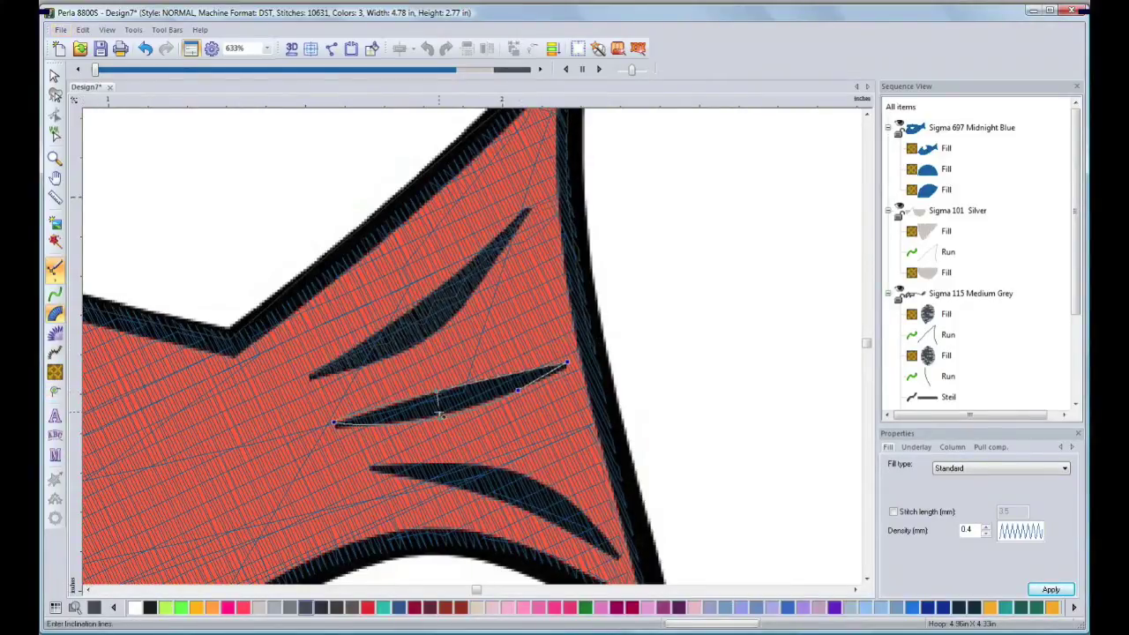
left_click(442, 417)
key("Return")
key("Return")
key("Return")
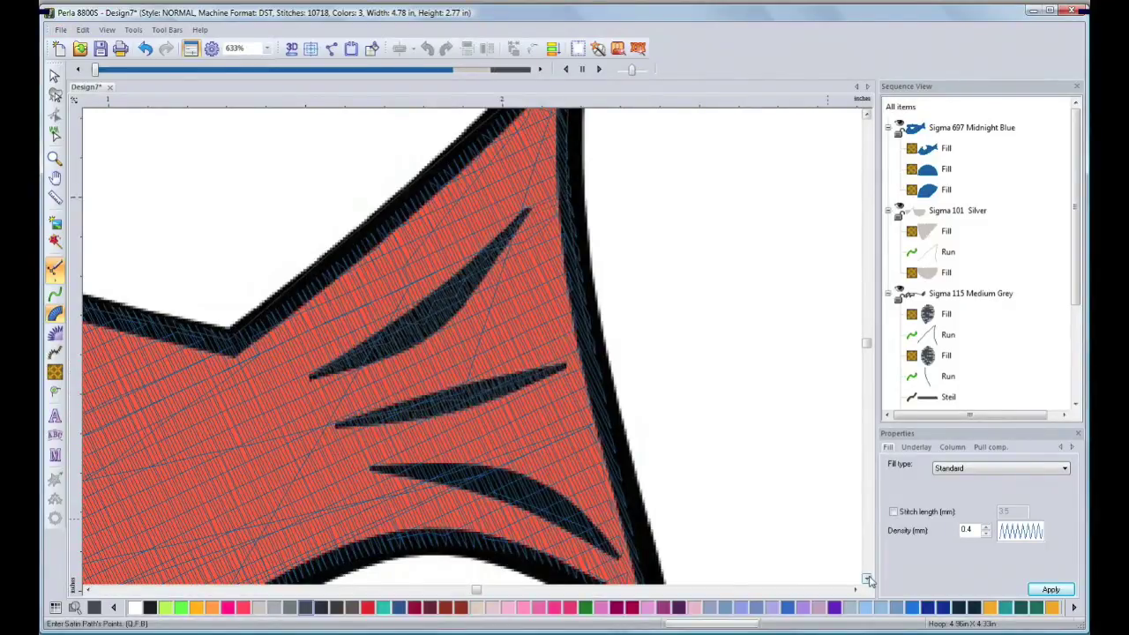
- Draw a Single run path down the tail's rear outline from beside the middle stripe to beside the lower stripe's tip
left_click(868, 578)
left_click(867, 579)
left_click(55, 295)
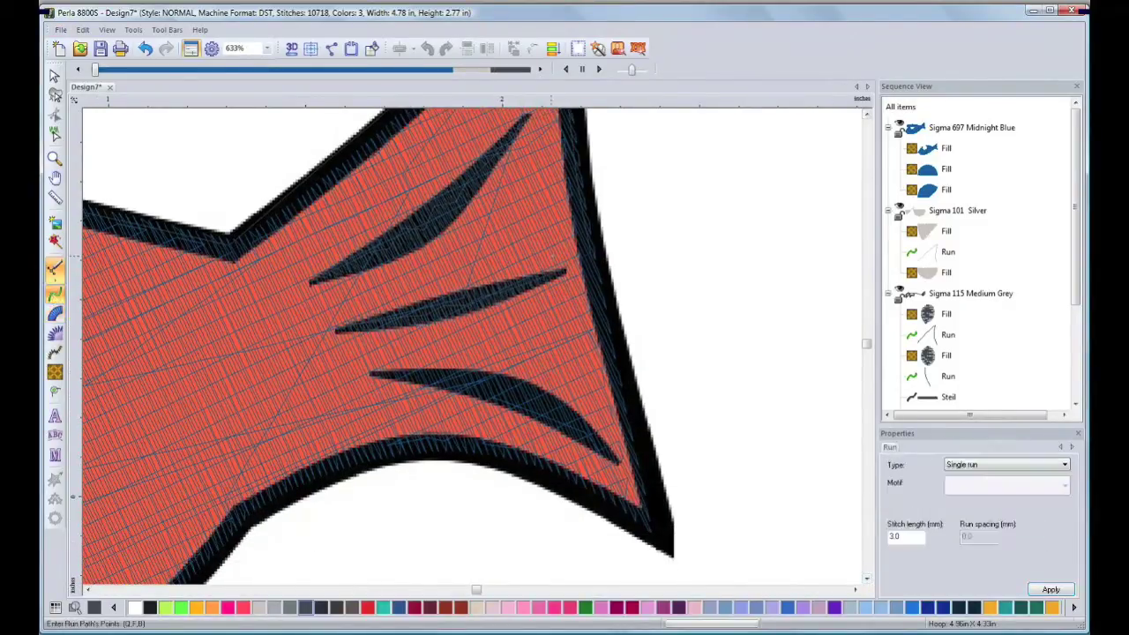
left_click(590, 262)
left_click_drag(631, 441, 638, 475)
left_click(634, 462)
key("Return")
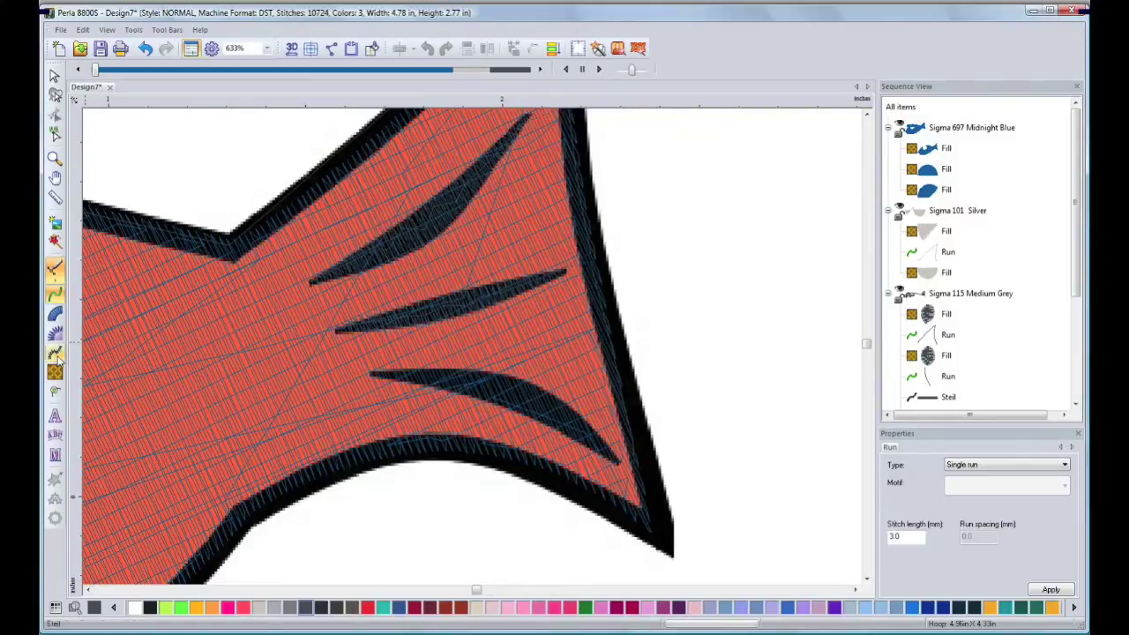
- Trace the tail's lower stripe as a closed Satin shape from tip to tip, with curve points along its edges
left_click(55, 314)
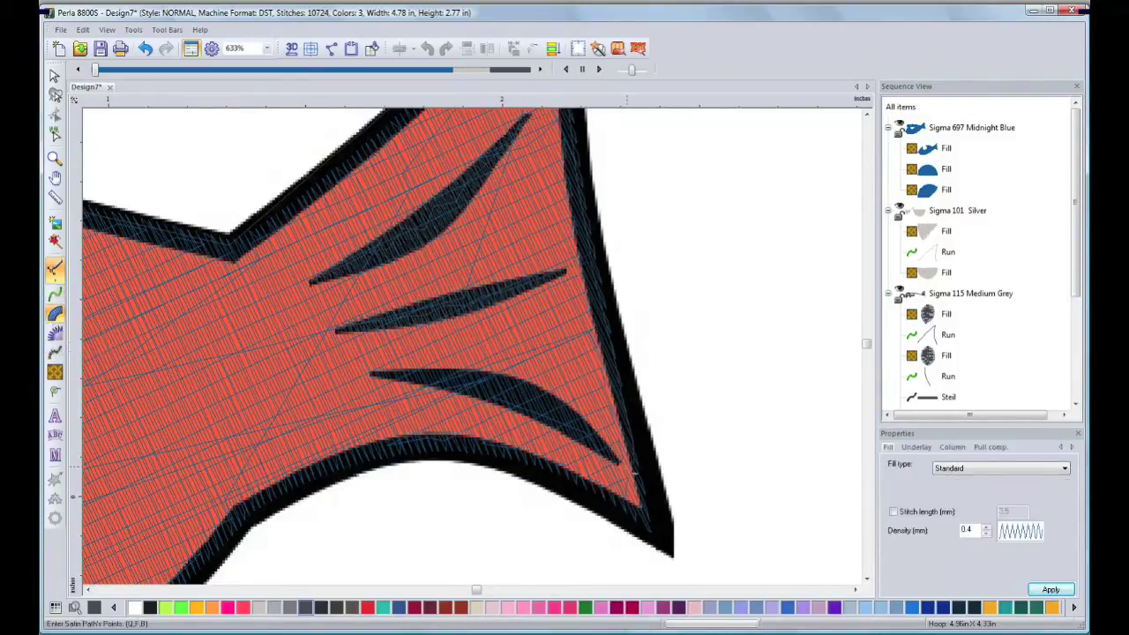
left_click(374, 371)
left_click(463, 396)
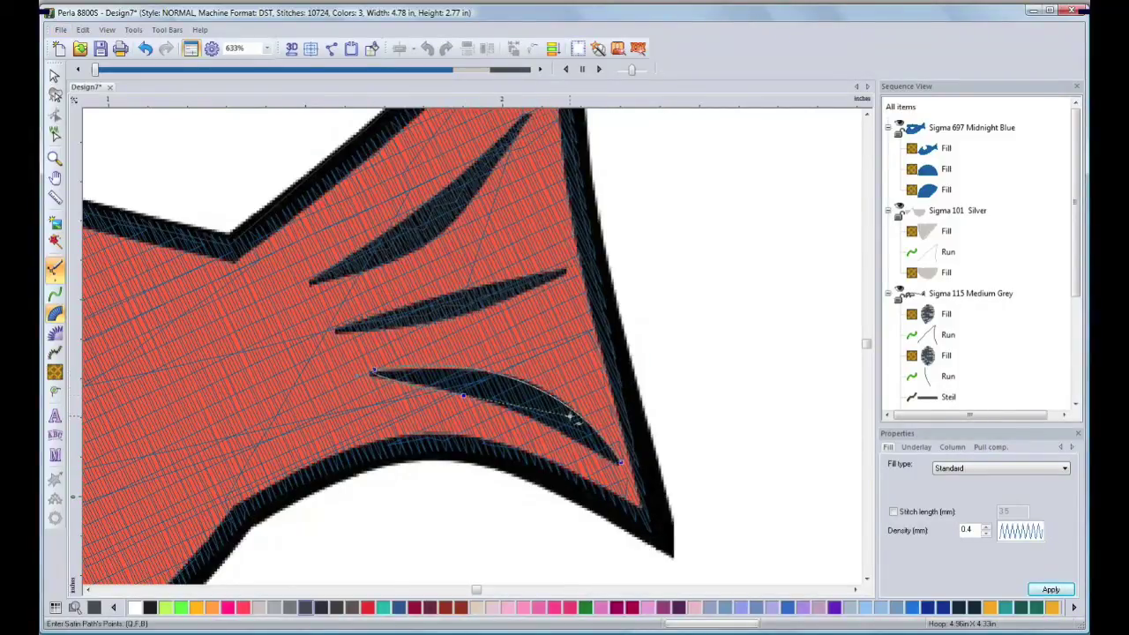
left_click(589, 450)
key("Return")
left_click(55, 392)
- Draw an inclination line across the middle of the lower tail stripe and set its entry and exit at the rear tip
left_click(502, 378)
left_click(494, 405)
right_click(548, 423)
left_click(617, 461)
- Start a Single run path beside the lower stripe, around the tail's lower tip and along the curved underside outline
left_click(55, 294)
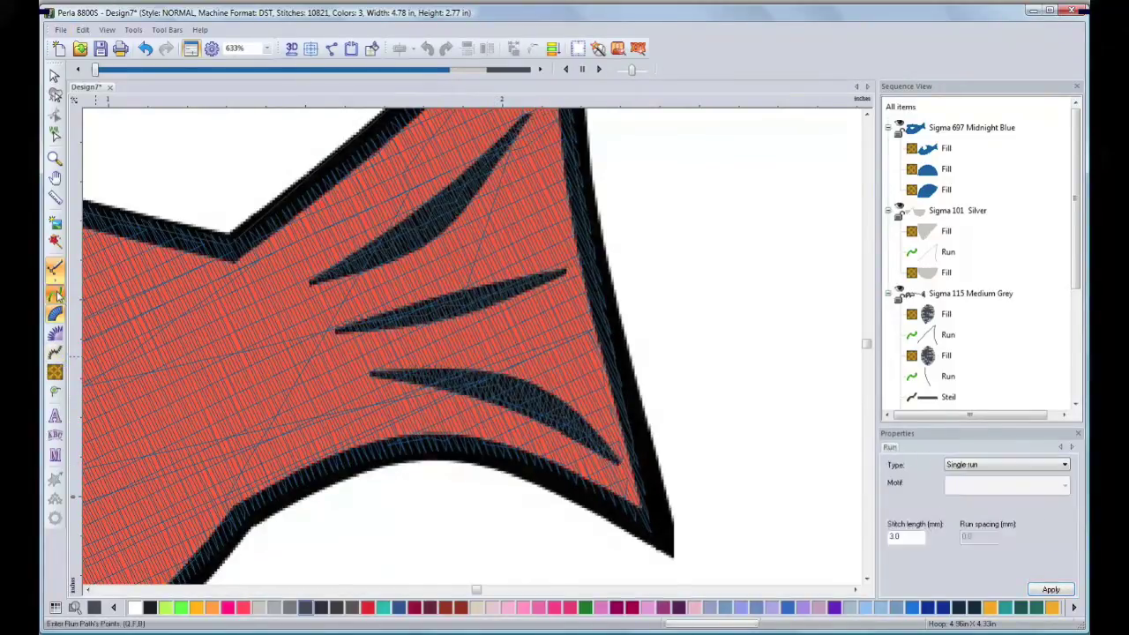
left_click(639, 465)
left_click(647, 524)
left_click(385, 450)
left_click(279, 483)
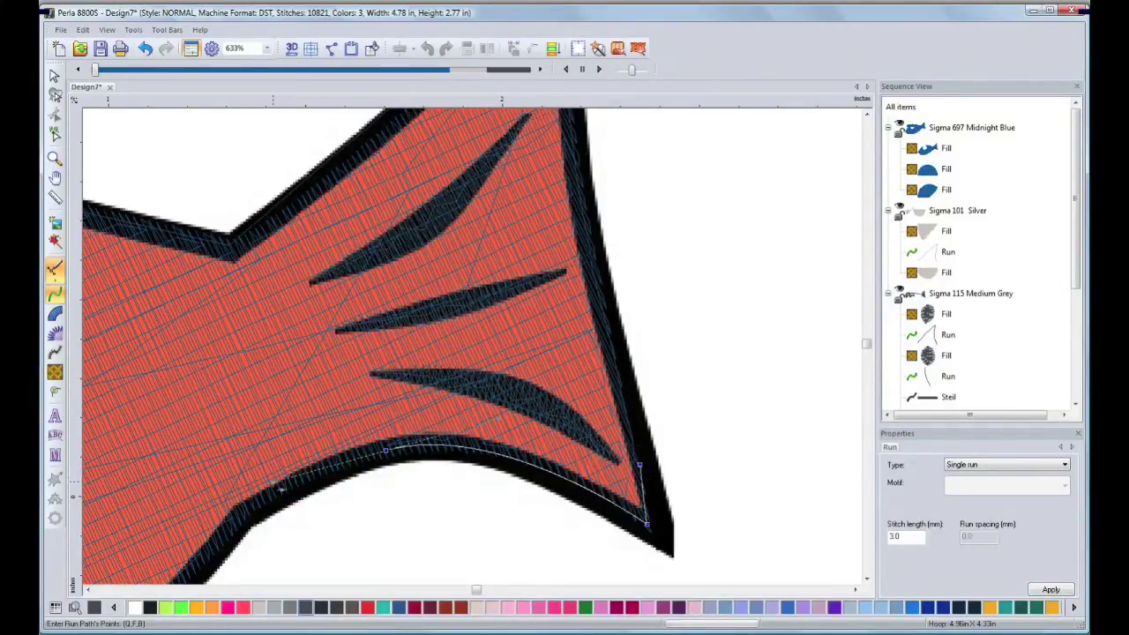
key("BackSpace")
- Continue the run path past the joint between tail and body and finish it on the belly outline
left_click(134, 29)
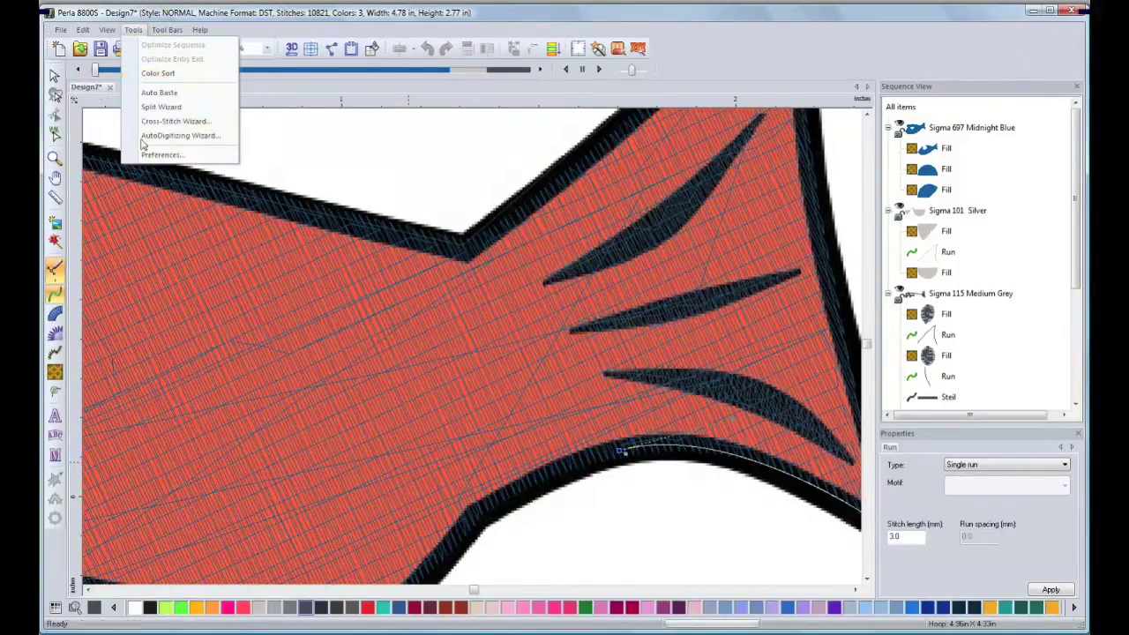
left_click(867, 579)
left_click(867, 580)
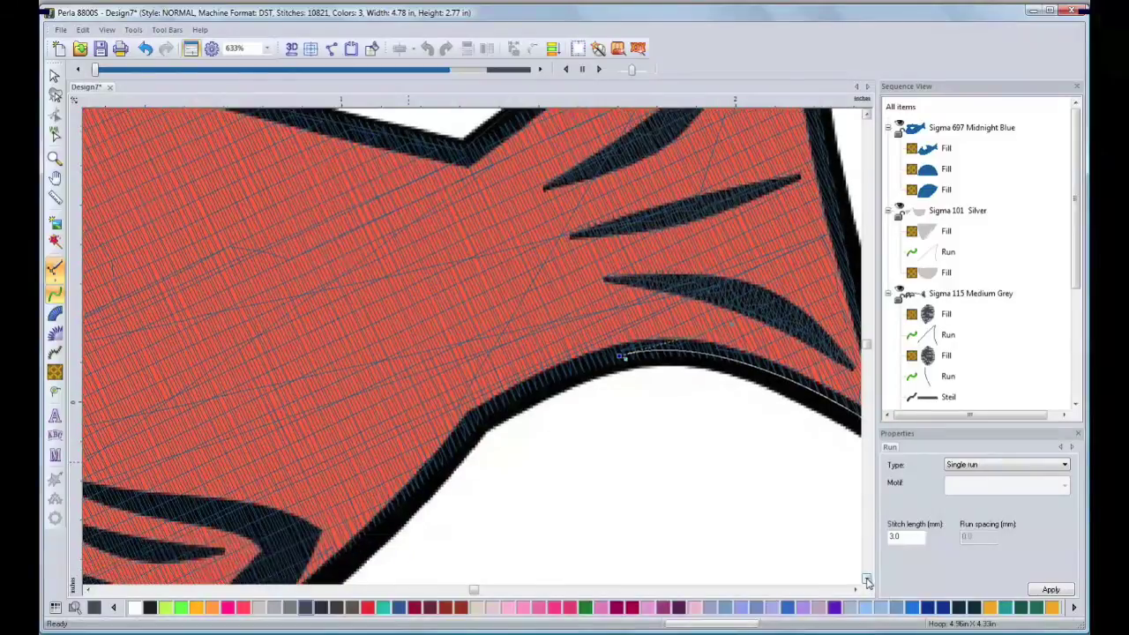
left_click(867, 580)
left_click(431, 427)
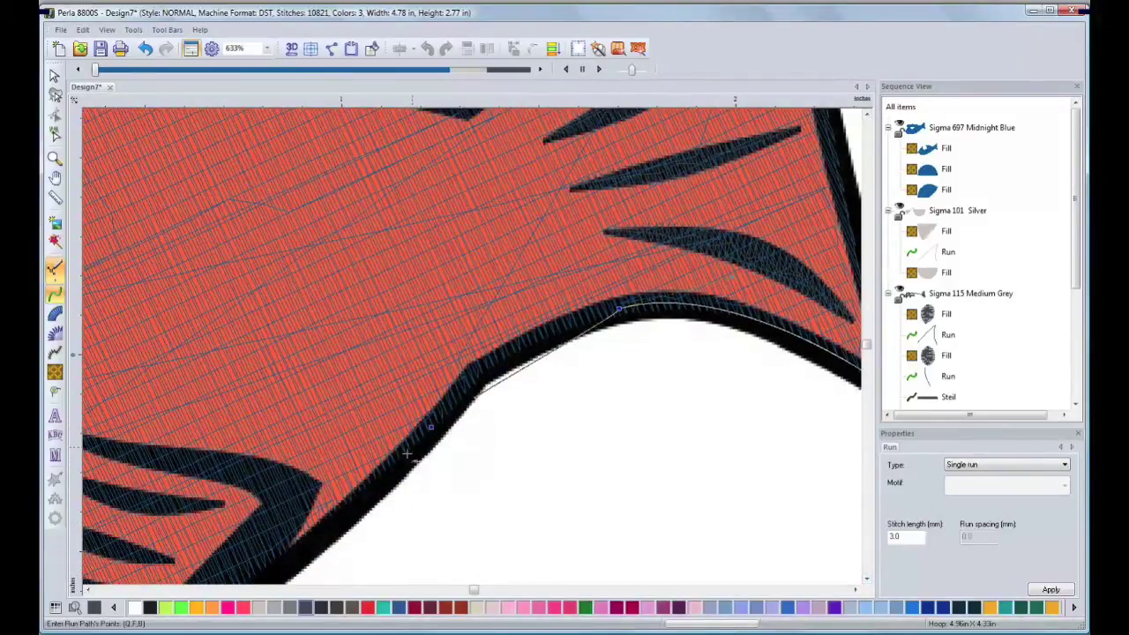
left_click(425, 434, "alt")
key("Left")
key("Left")
key("Down")
key("Down")
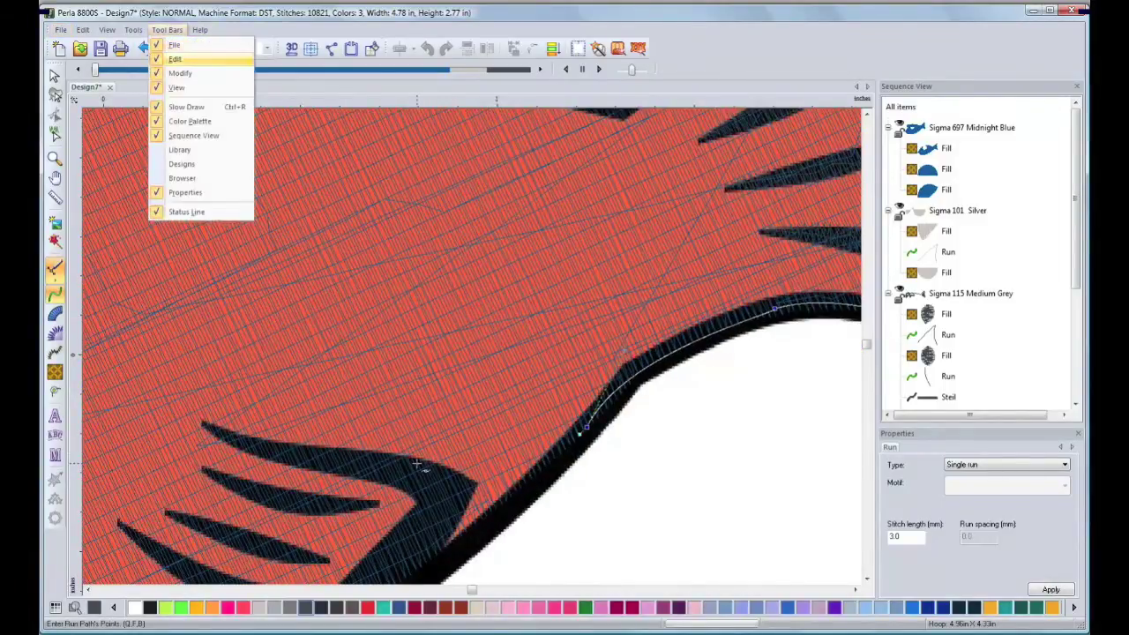
left_click(55, 77)
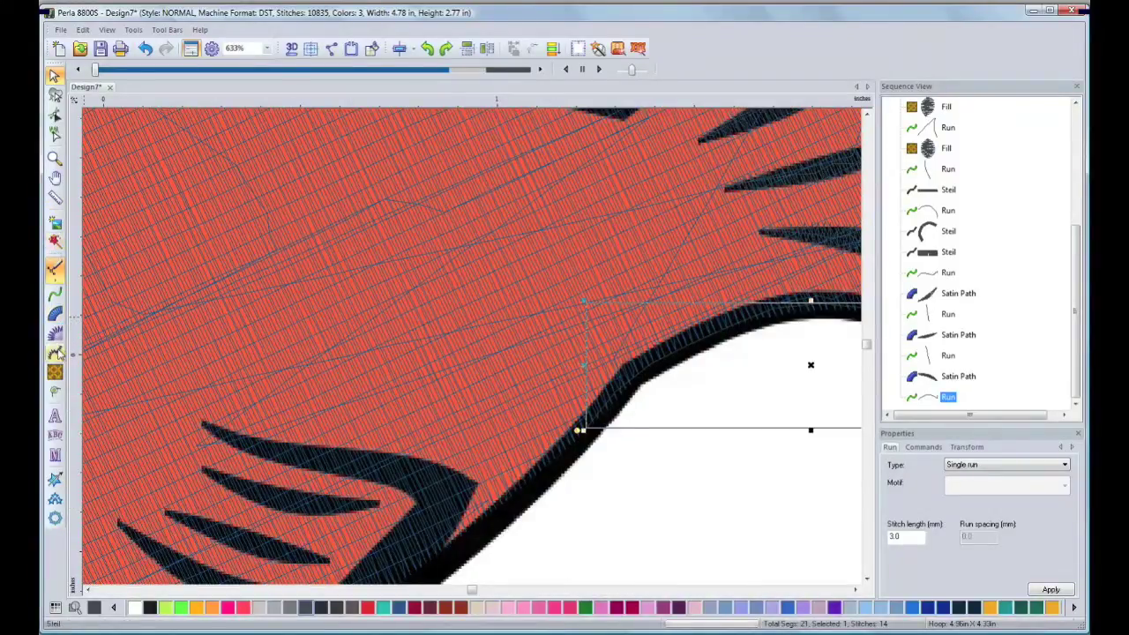
- Draw a straight Single run path along the belly outline from the last run's end to the side fin
left_click(55, 294)
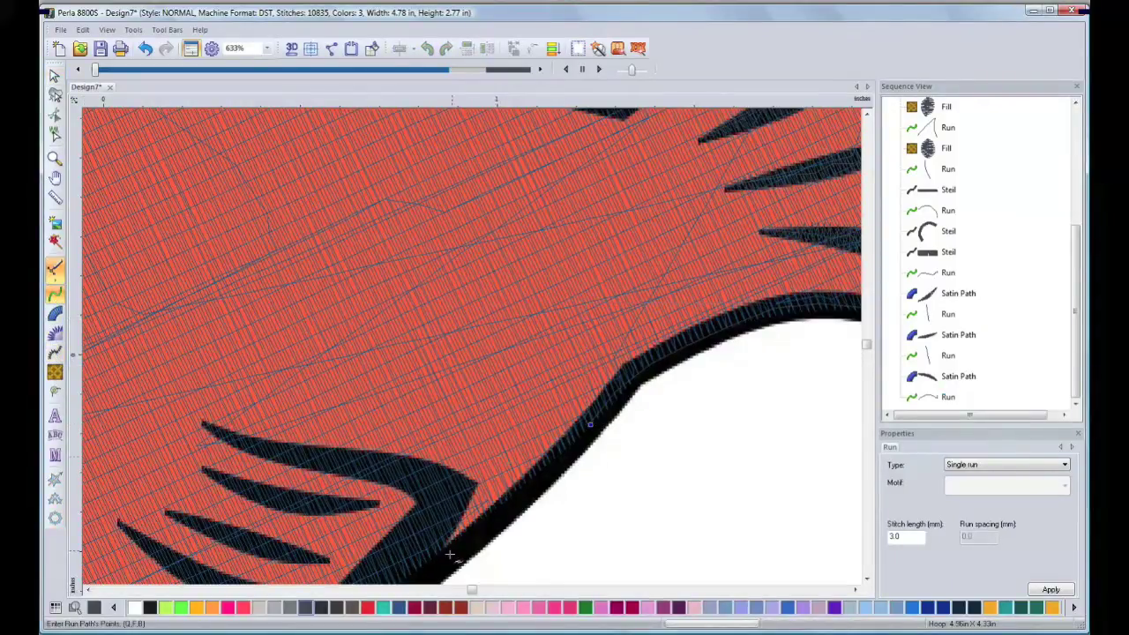
left_click(423, 575)
right_click(422, 576)
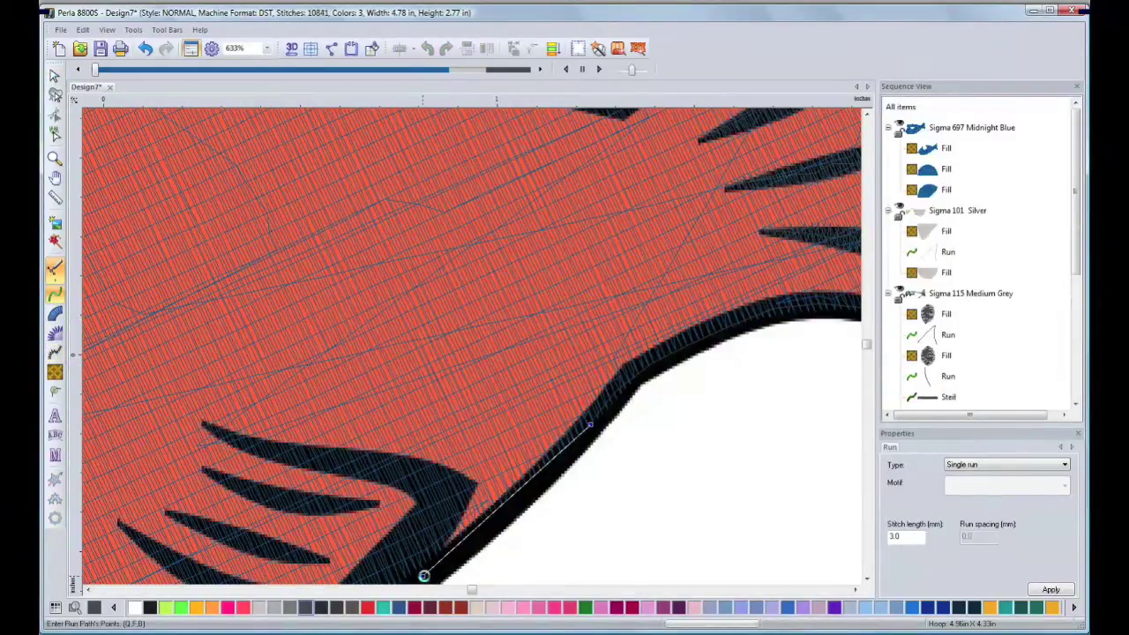
- Draw a short Single run path from the belly outline up into the thick part of the side fin
left_click(867, 579)
left_click(867, 579)
left_click(867, 580)
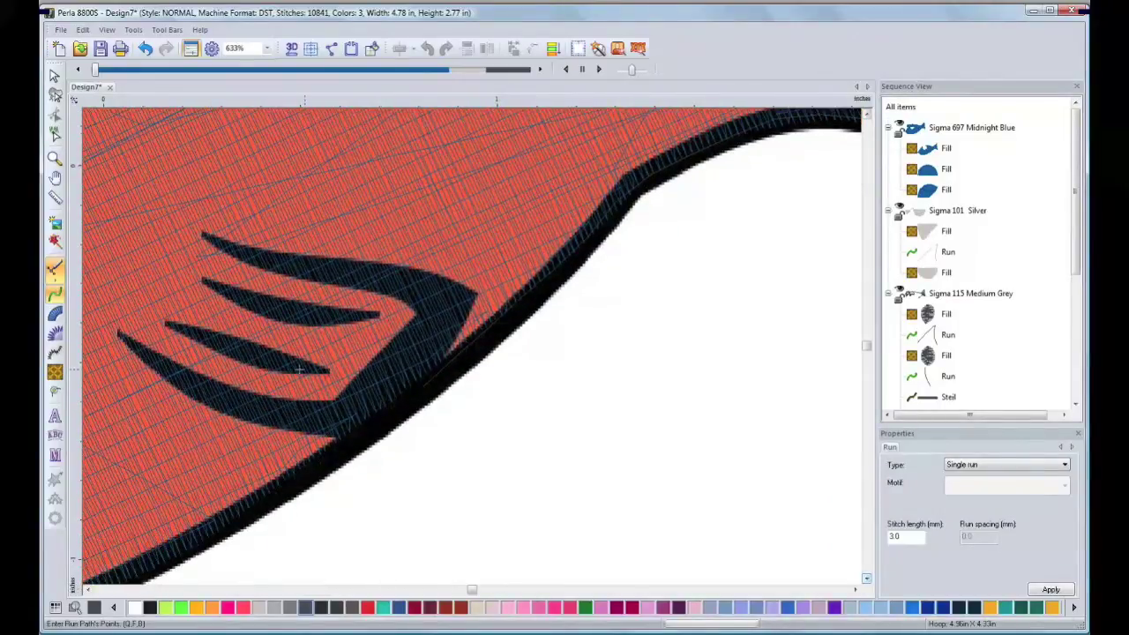
left_click(57, 298)
left_click(424, 387)
left_click(402, 332)
right_click(401, 330)
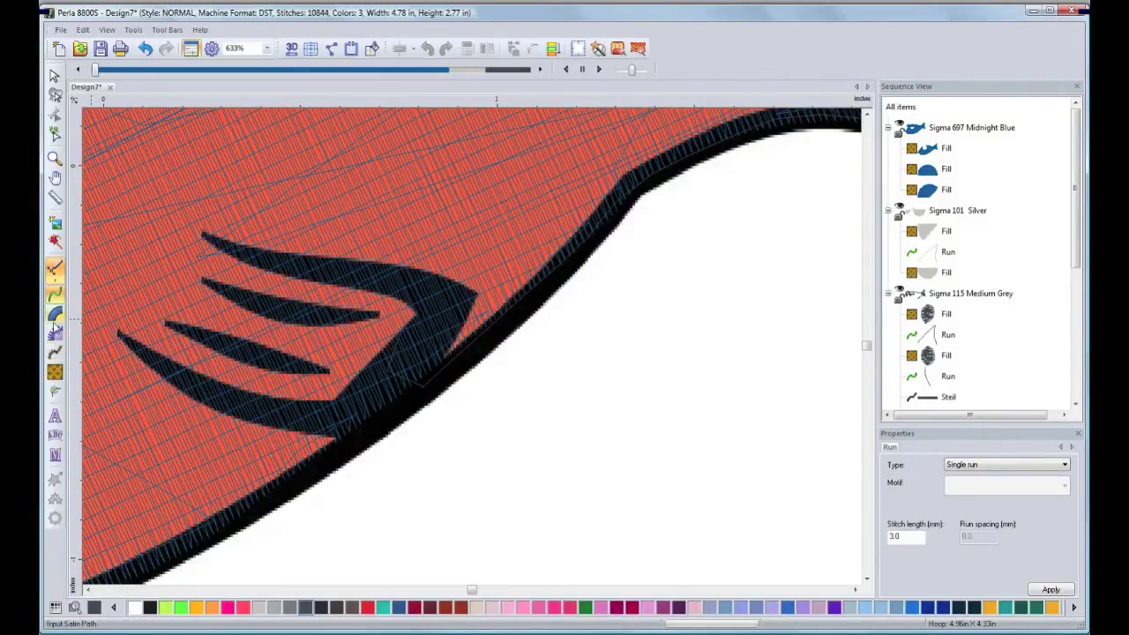
- Trace the side fin's upper inner stripe as a Satin shape from tip to tip, with curve points on its lower edge
left_click(55, 314)
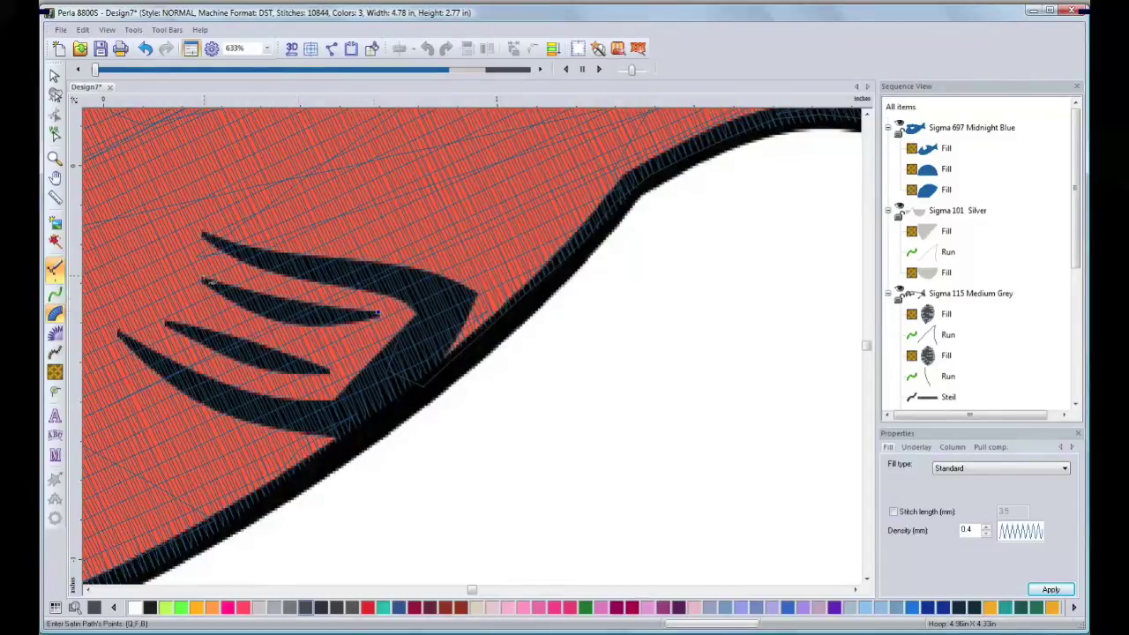
left_click_drag(203, 276, 235, 295)
key("alt")
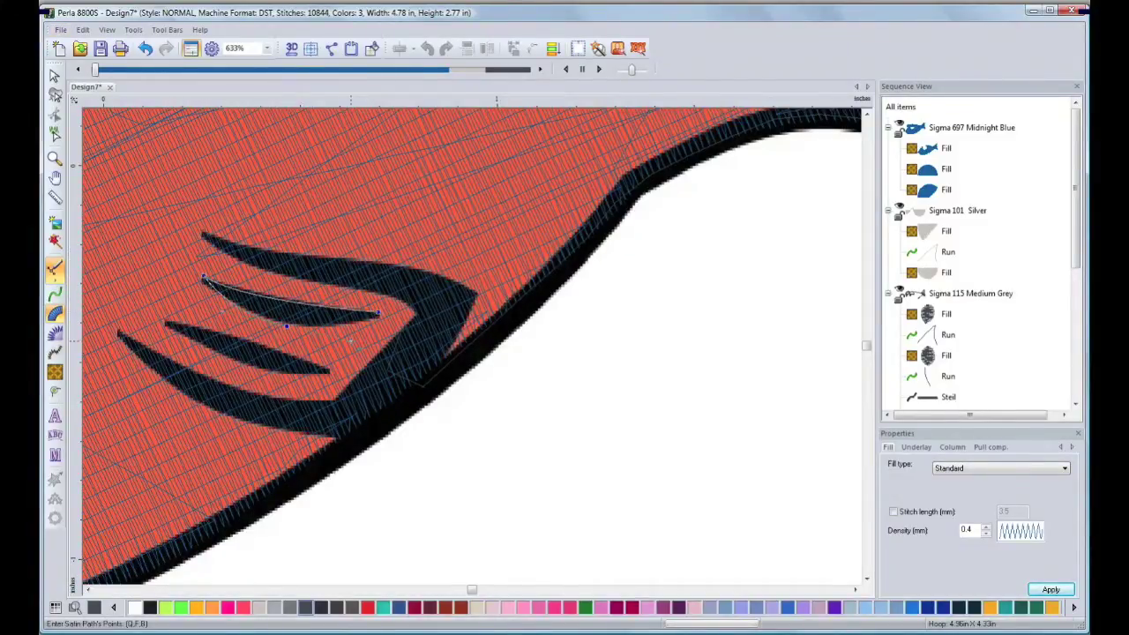
left_click(355, 323)
key("Return")
- Draw an inclination line across the fin's upper inner stripe and set its entry and exit at the rear tip
left_click(306, 305)
left_click(303, 327)
left_click(374, 313)
left_click(367, 316)
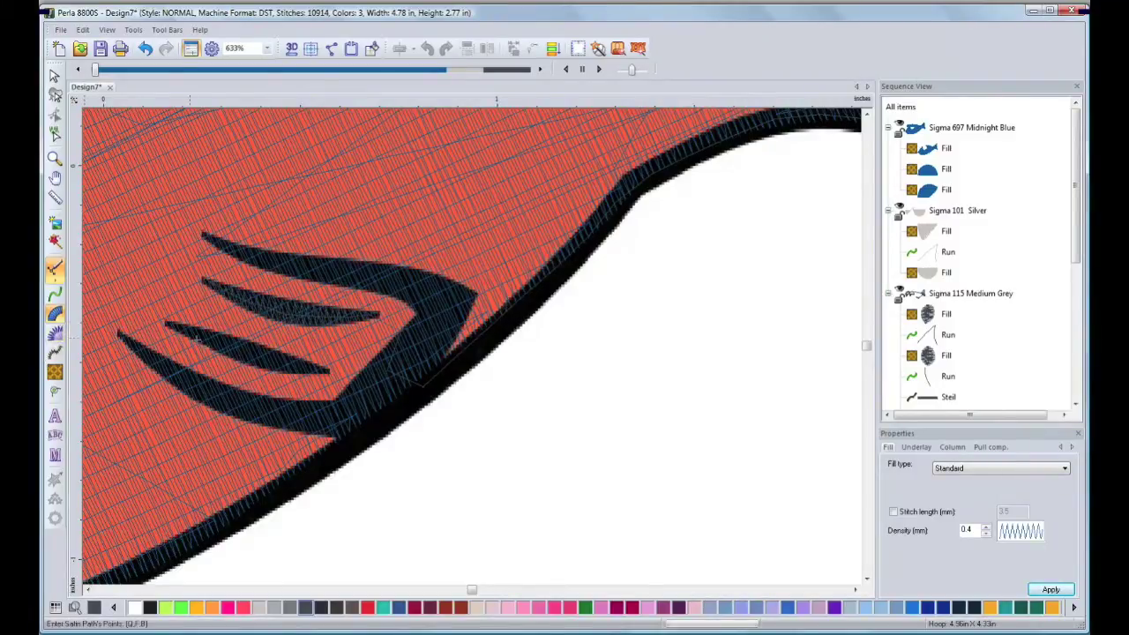
- Trace the side fin's lower inner stripe as a closed Satin shape, with curve points along its lower edge
left_click(326, 369)
left_click(280, 370)
left_click(279, 370)
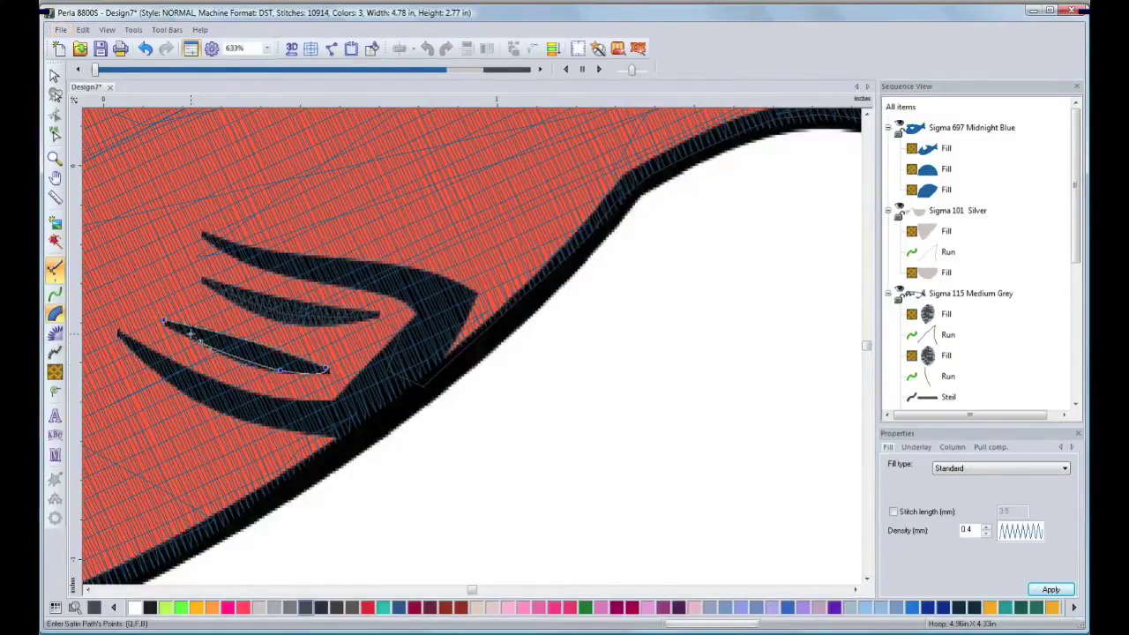
left_click(201, 341)
left_click(55, 394)
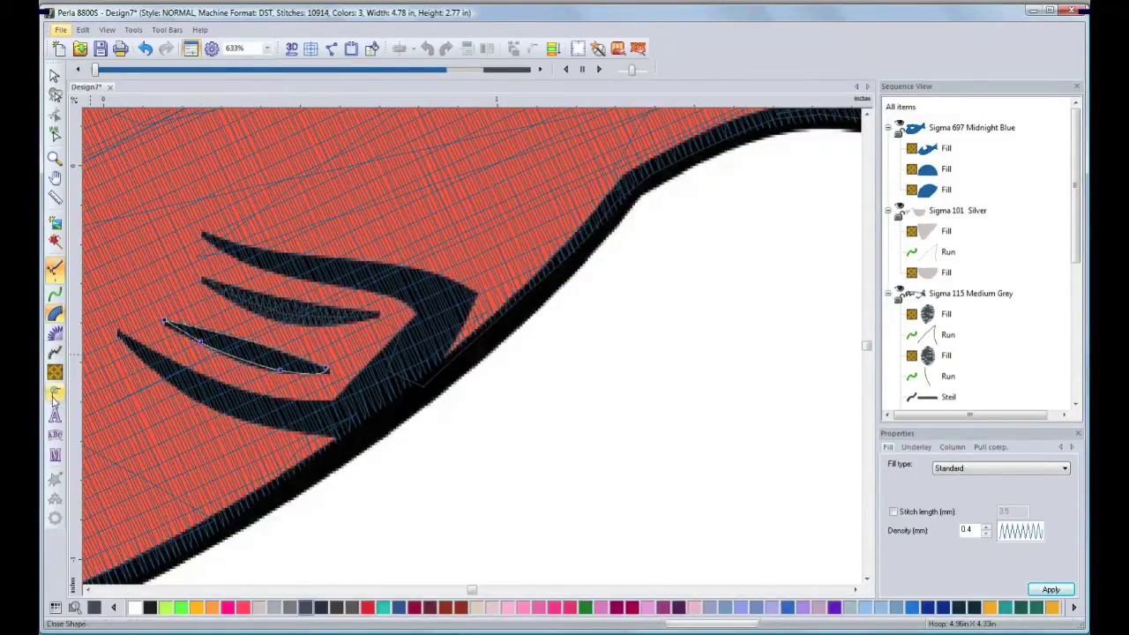
- Draw an inclination line across the fin's lower inner stripe and set its entry and exit at the rear tip
left_click(268, 350)
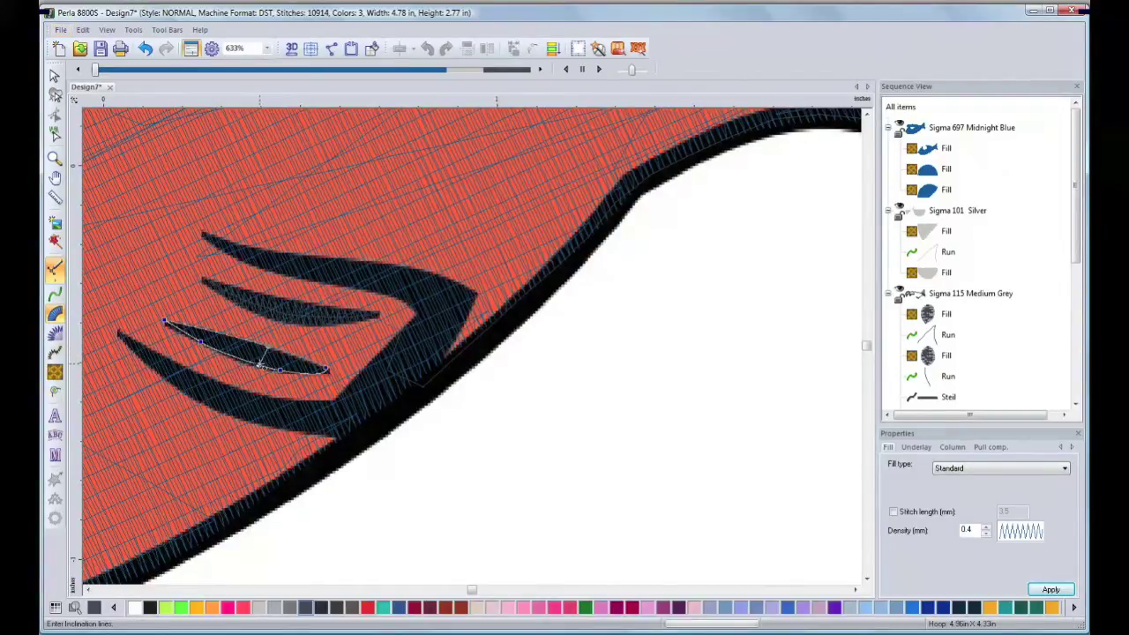
right_click(310, 376)
left_click(324, 368)
left_click(325, 370)
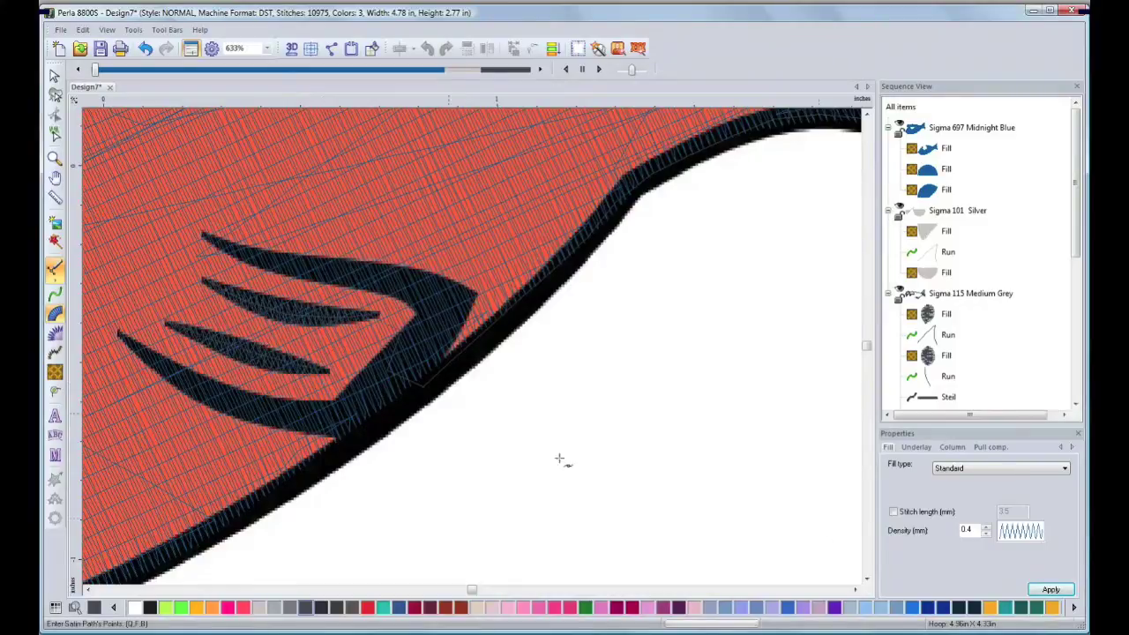
- Trace the V-shaped fin outline as a Satin shape along its inner edge to the upper tip and back to the rear corner
left_click(867, 580)
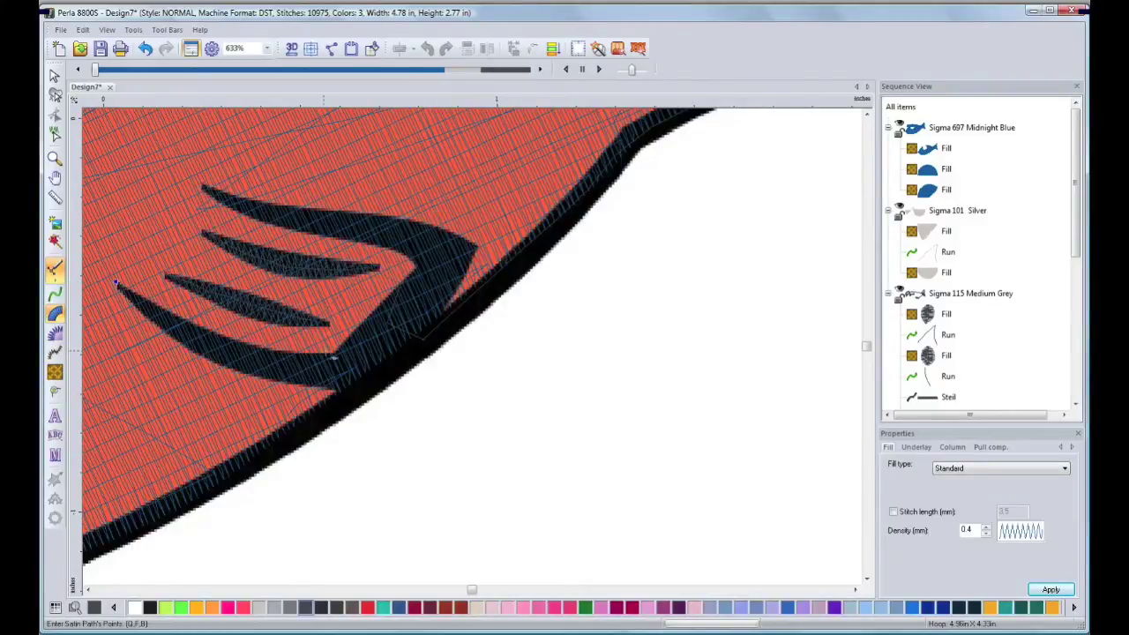
left_click(330, 353)
key("alt")
left_click(412, 271)
left_click(342, 239)
left_click(199, 181)
left_click_drag(363, 214, 287, 210)
left_click(474, 249)
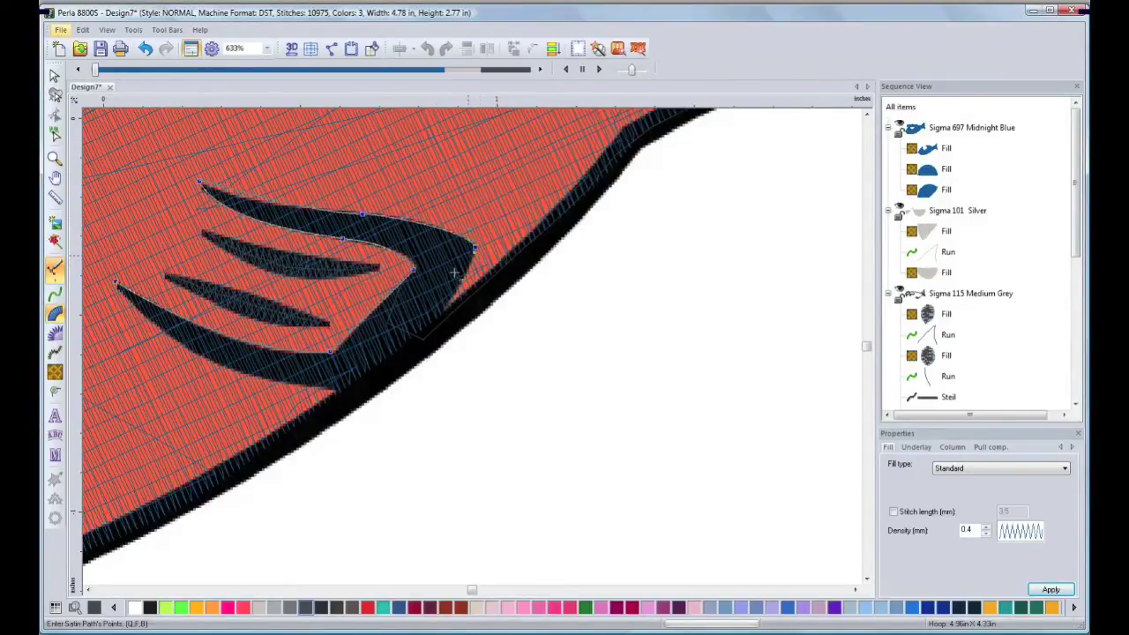
- Continue the Satin fin outline down to the belly outline and along the lower edge, and close the shape
mouse_move(395, 364)
left_mouse_down()
mouse_move(354, 393)
mouse_move(389, 371)
left_mouse_up()
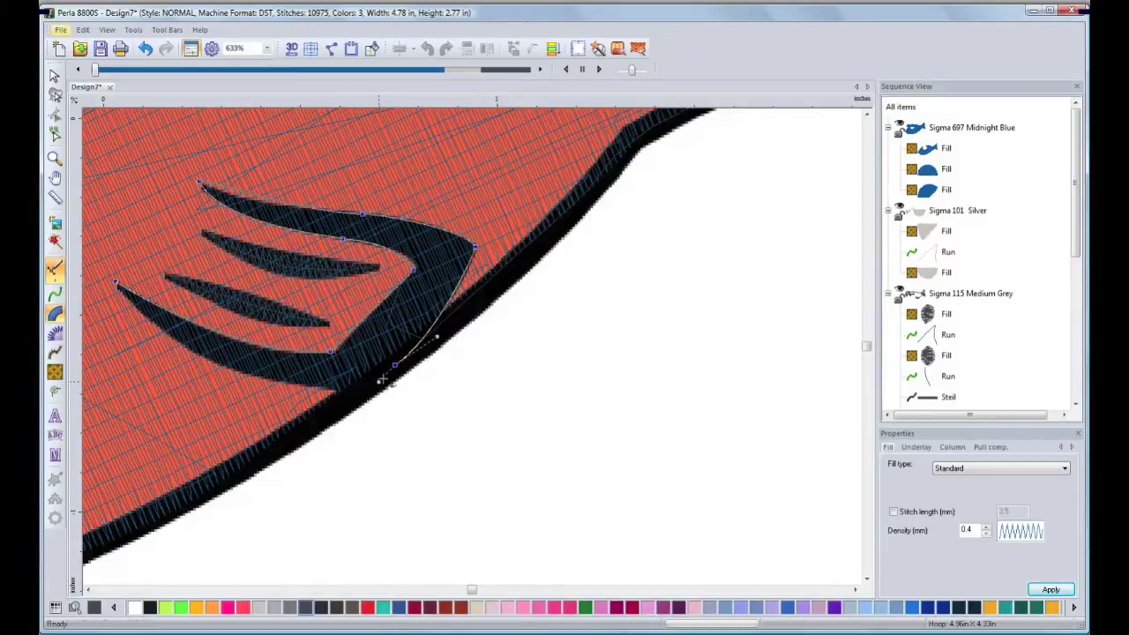
left_click(312, 384)
left_click(163, 333)
key("Return")
left_click(54, 393)
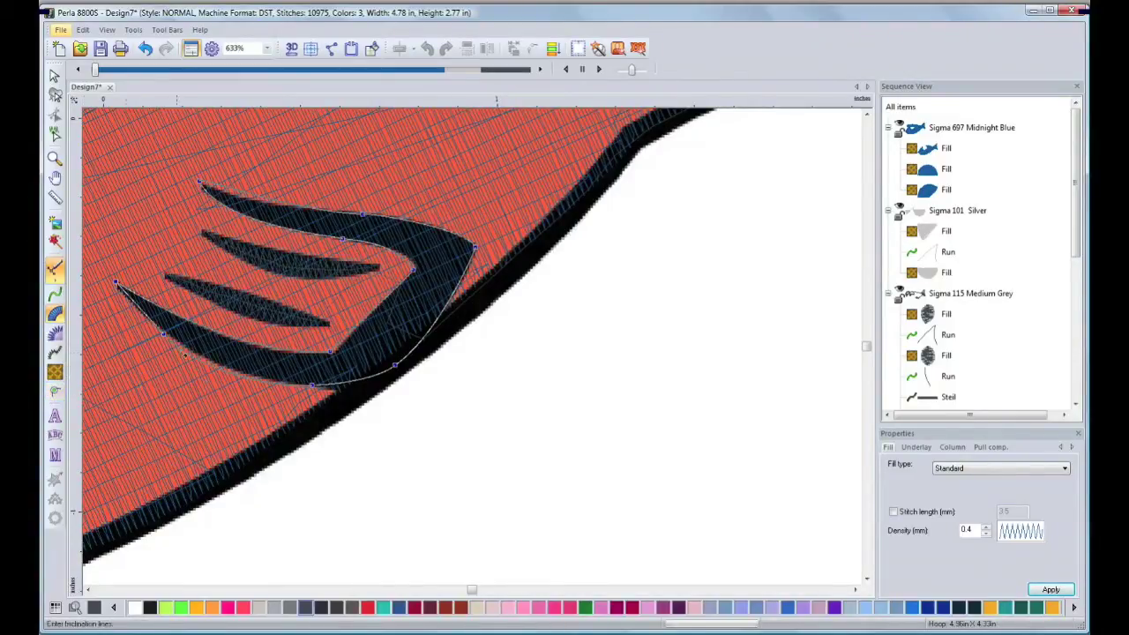
- Draw five inclination lines across the V-shaped fin from its lower arm to its upper arm, and set the entry and exit points near its thick base
left_click(196, 324)
left_click(331, 351)
left_click(346, 381)
left_click(374, 306)
left_click(424, 336)
left_click(412, 268)
left_click(473, 249)
left_click(335, 212)
left_click(319, 234)
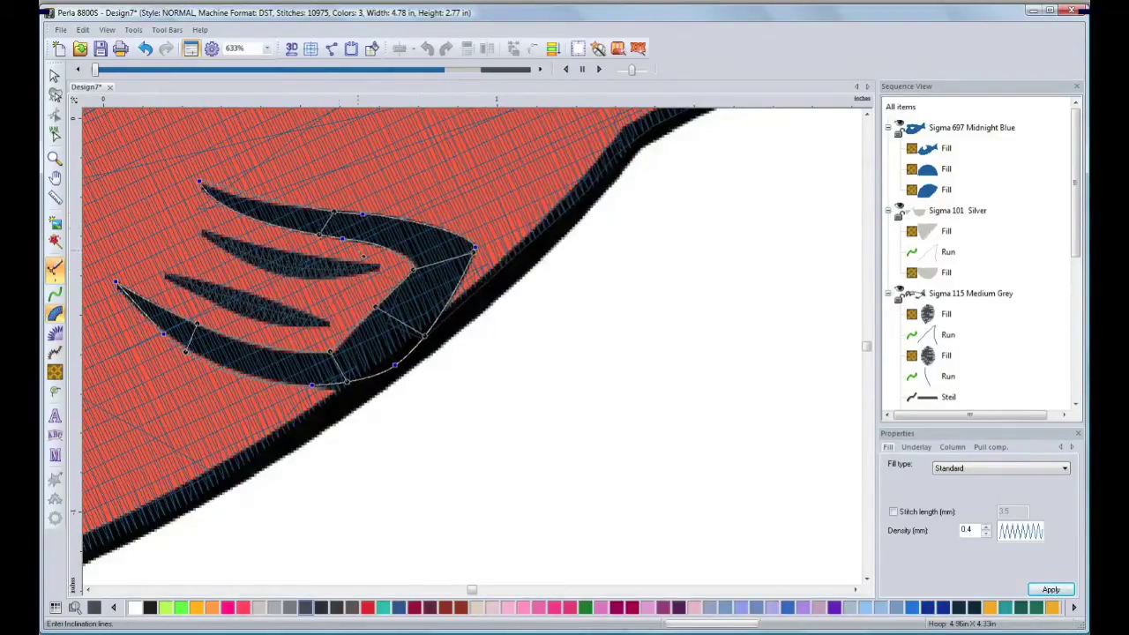
key("Return")
left_click(351, 329)
left_click(409, 351)
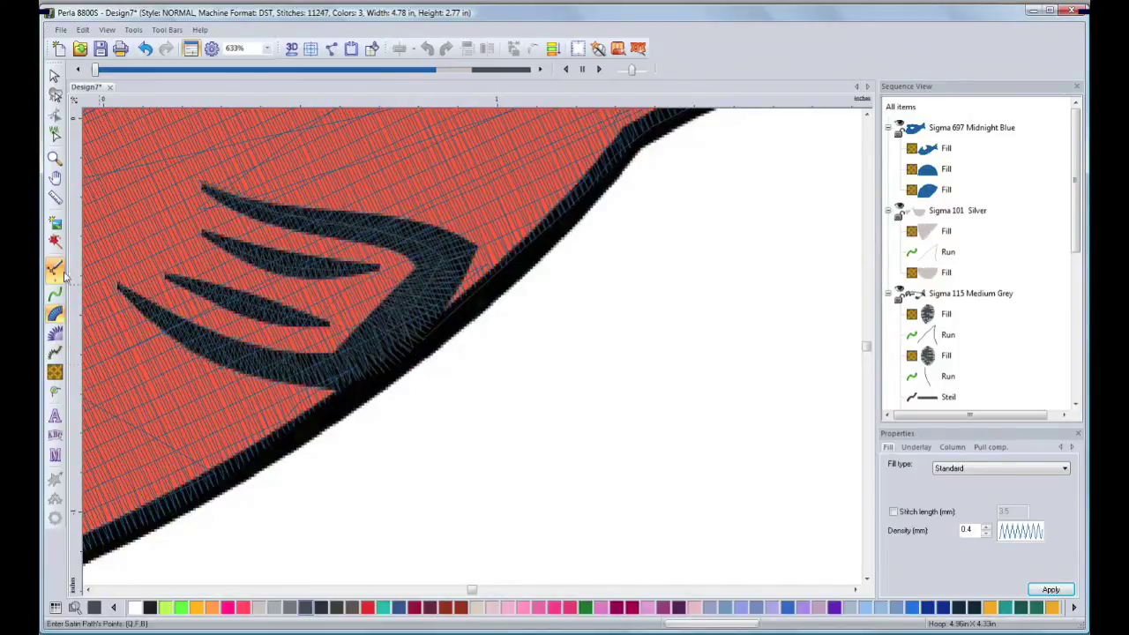
- Zoom out and fit the whole fish design in the view to check the finished tail and fin stitching
left_click(55, 157)
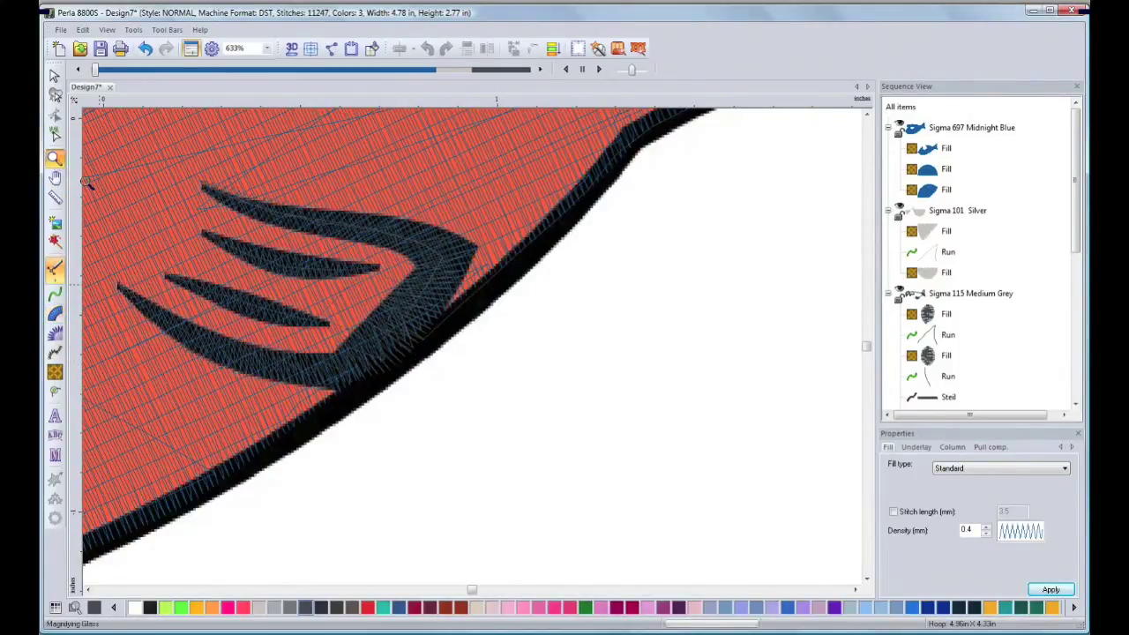
right_click(309, 355)
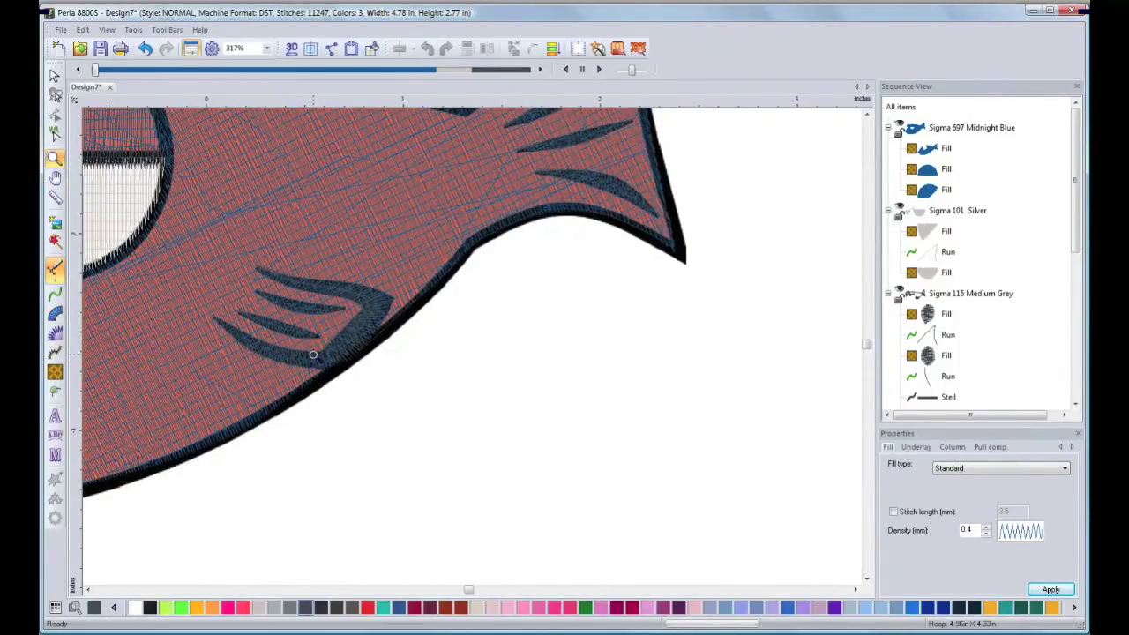
right_click(312, 355)
right_click(251, 341)
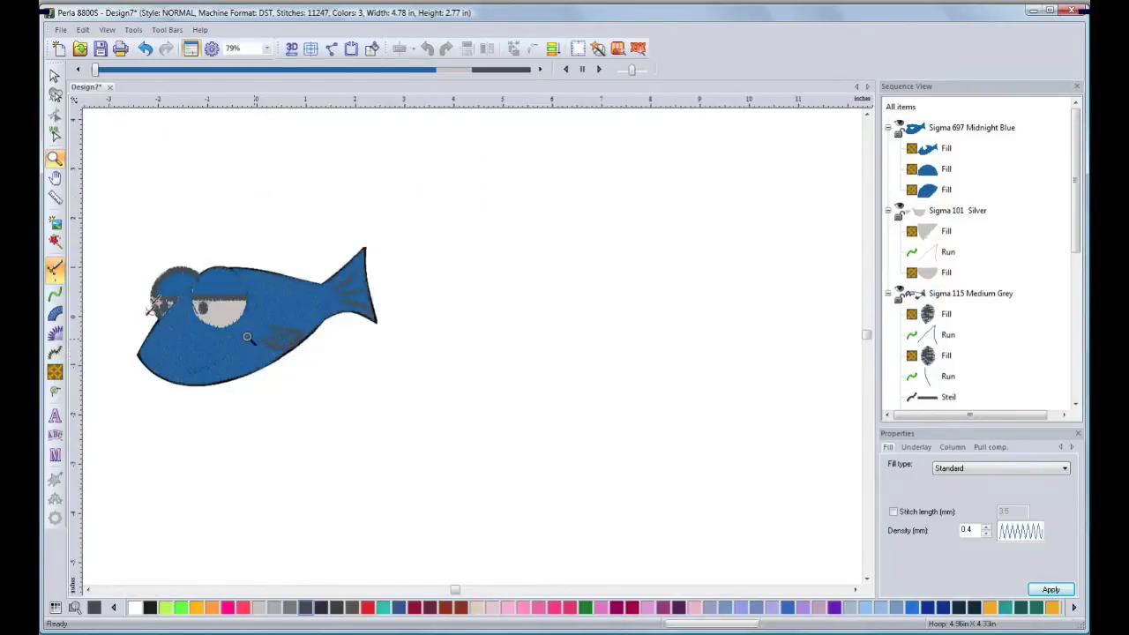
double_click(54, 159)
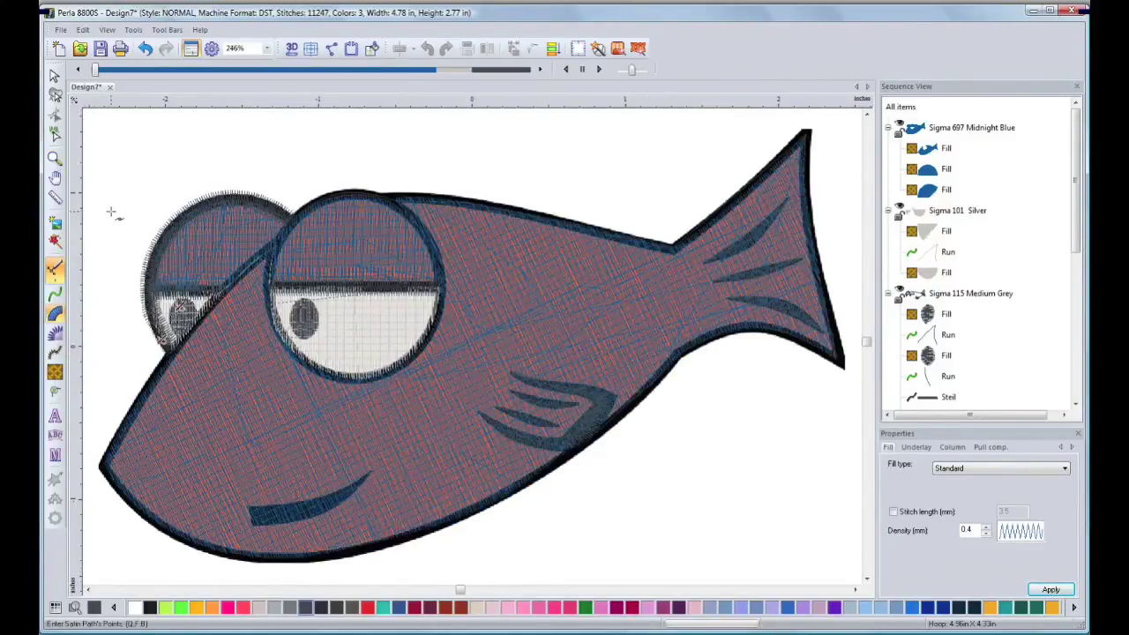
- Draw a Run path from the side fin's base along the belly outline, around the nose and up to the large eye
left_click(56, 294)
left_click(598, 434)
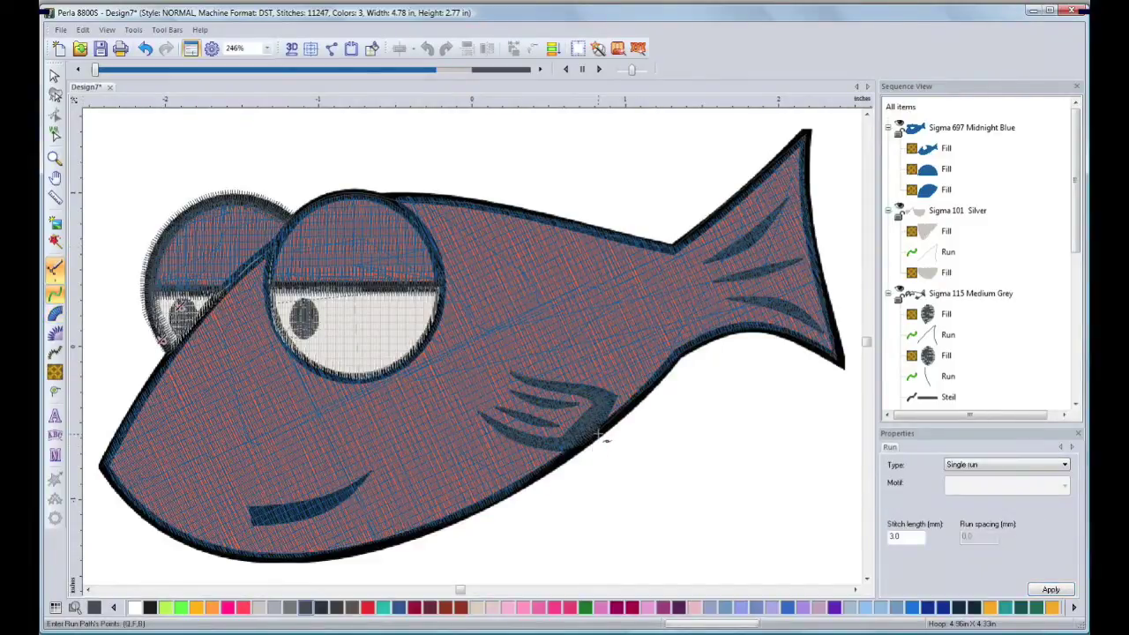
left_click_drag(487, 505, 471, 512)
key("alt")
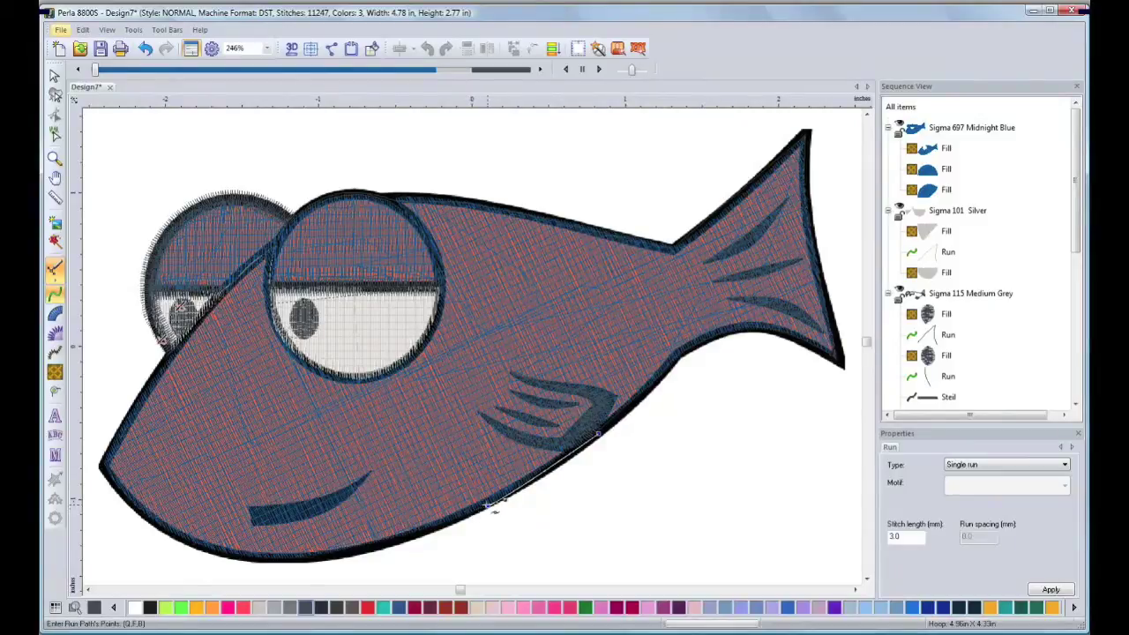
left_click(309, 558)
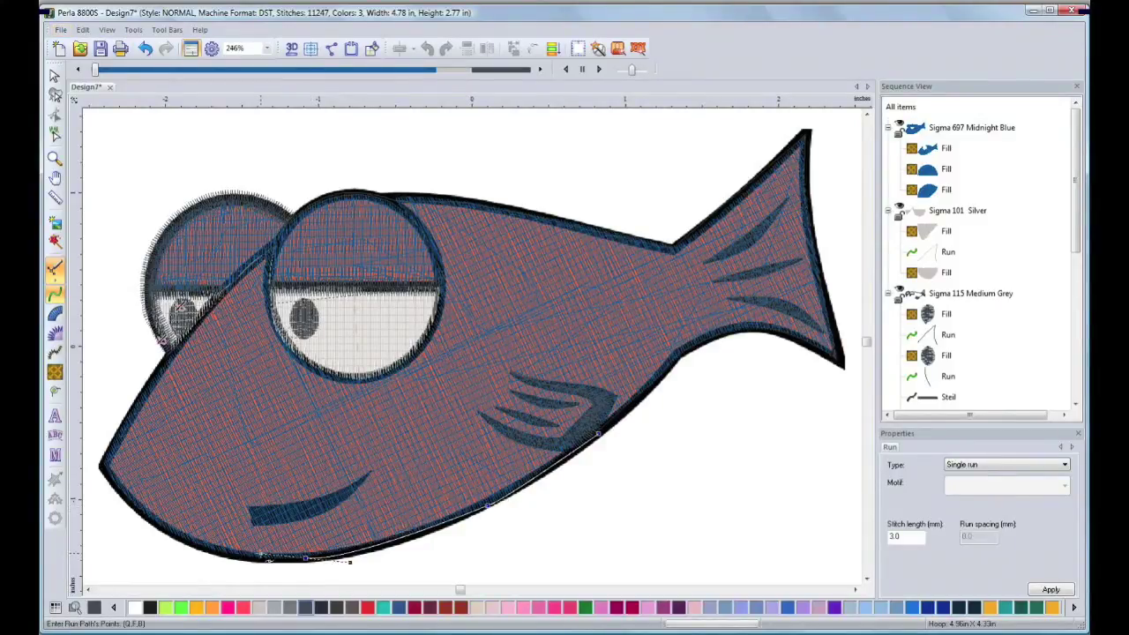
key("alt")
left_click_drag(103, 459, 72, 360)
left_click(104, 460, "alt")
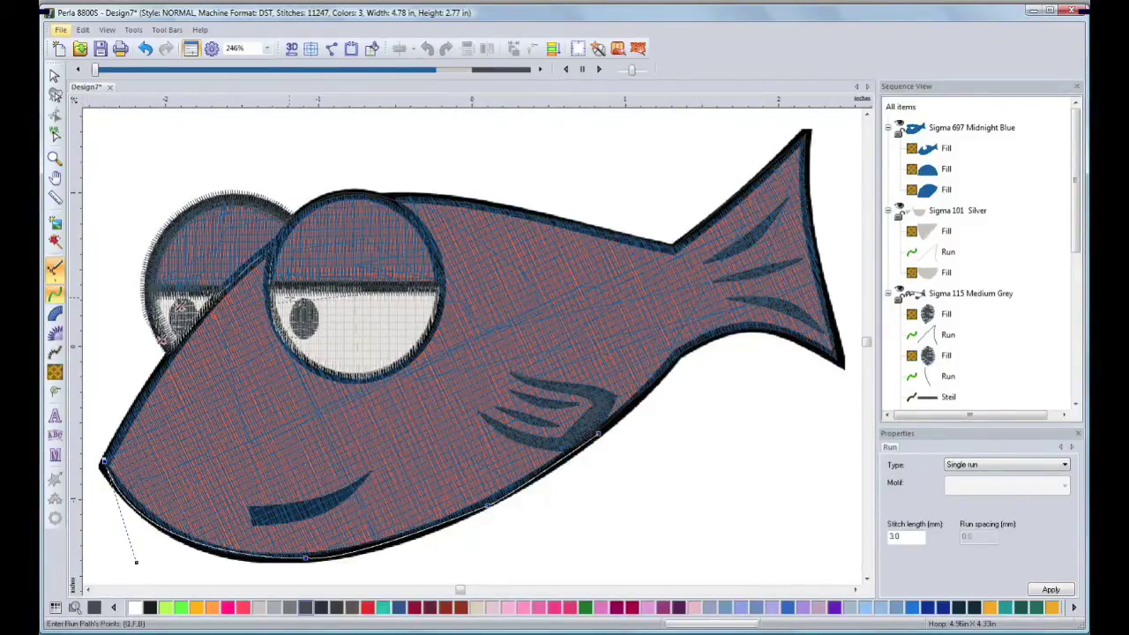
left_click(164, 364)
left_click(285, 230)
key("Return")
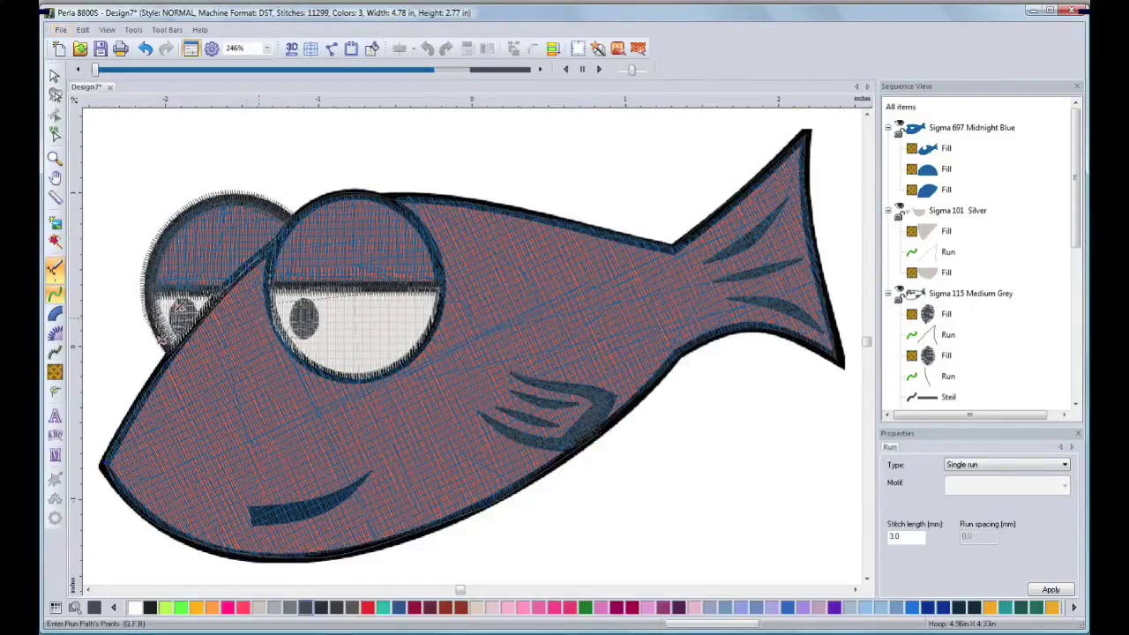
- Trace the body outline as a 3.0 mm wide Steil path from the large eye around the nose and along the belly to the tail base
left_click(56, 352)
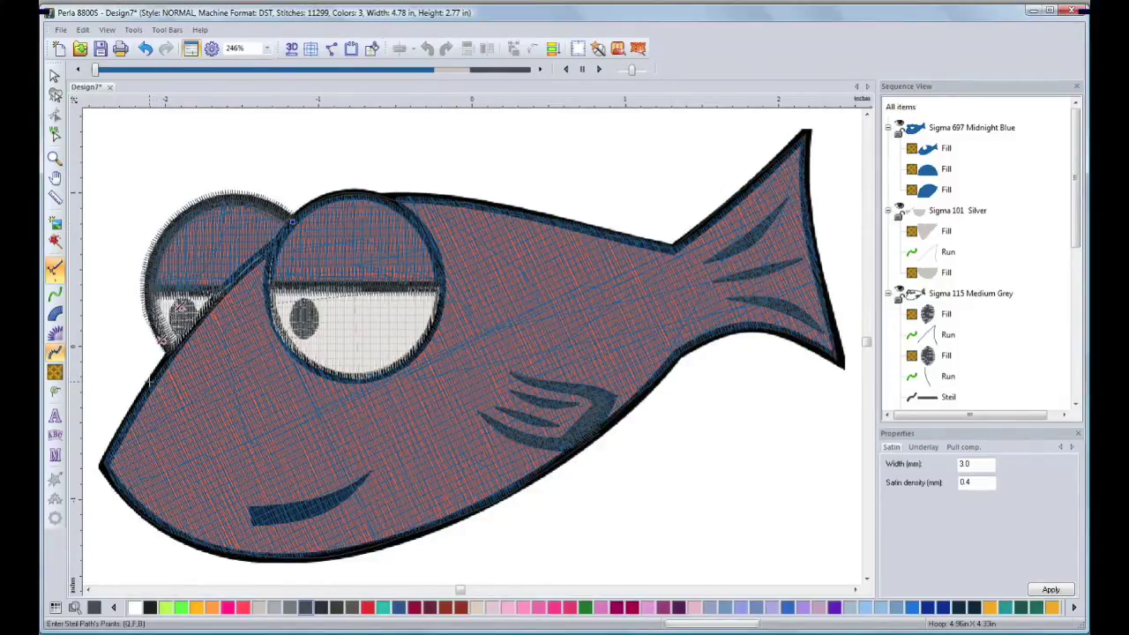
left_click(151, 381)
key("alt")
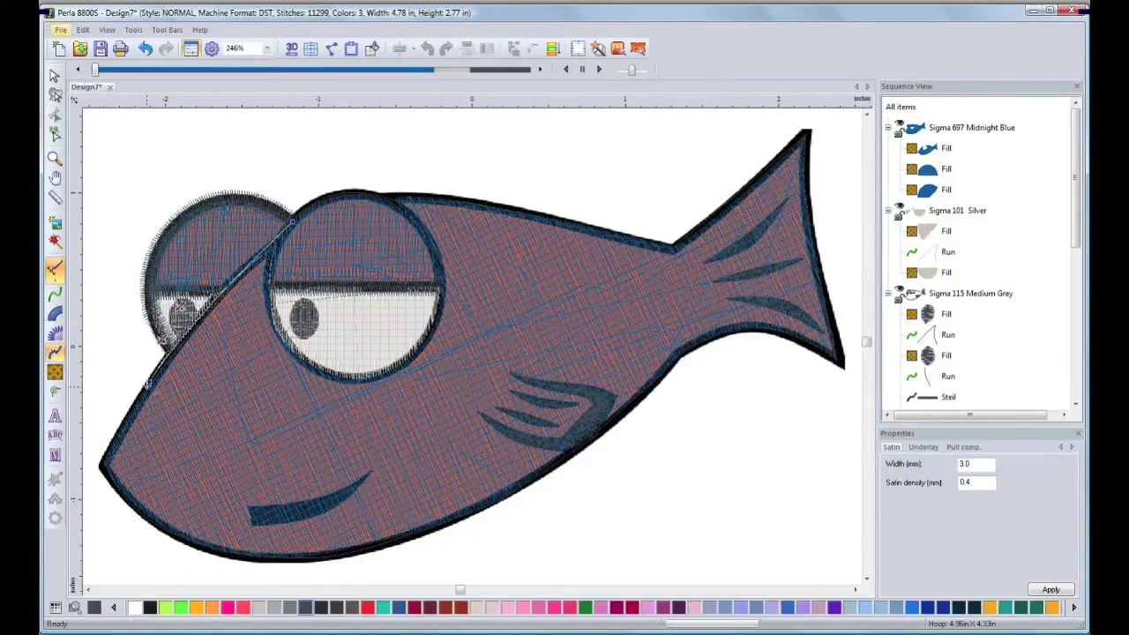
left_click(102, 460)
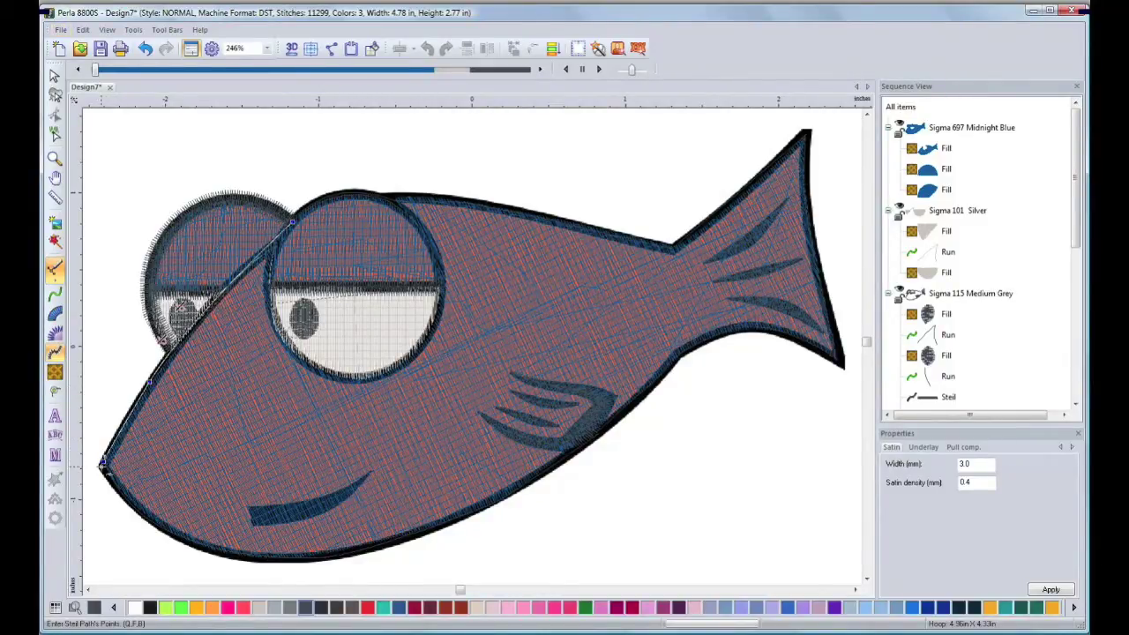
mouse_move(315, 555)
left_mouse_down()
mouse_move(499, 541)
mouse_move(324, 551)
left_mouse_up()
key("alt")
mouse_move(533, 481)
left_mouse_down()
mouse_move(643, 415)
mouse_move(534, 477)
left_mouse_up()
key("alt")
left_click_drag(670, 362, 711, 335)
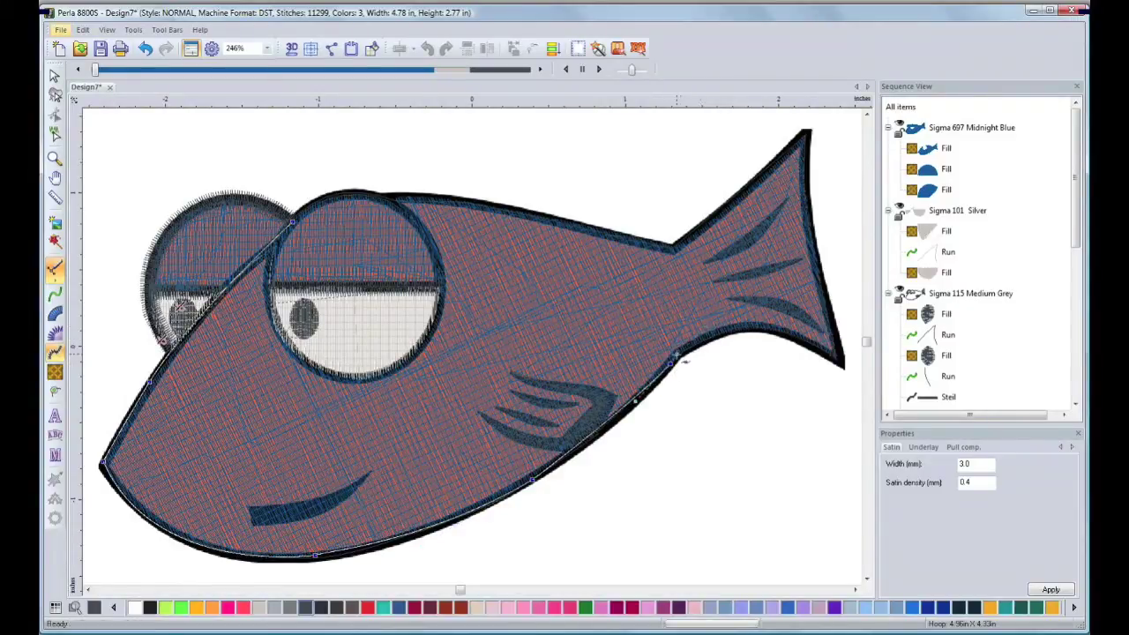
- Continue the Steil outline around both tail tips and along the back to the large eye, and finish the path
mouse_move(817, 347)
left_mouse_down()
mouse_move(854, 383)
mouse_move(891, 395)
mouse_move(832, 356)
left_mouse_up()
key("alt")
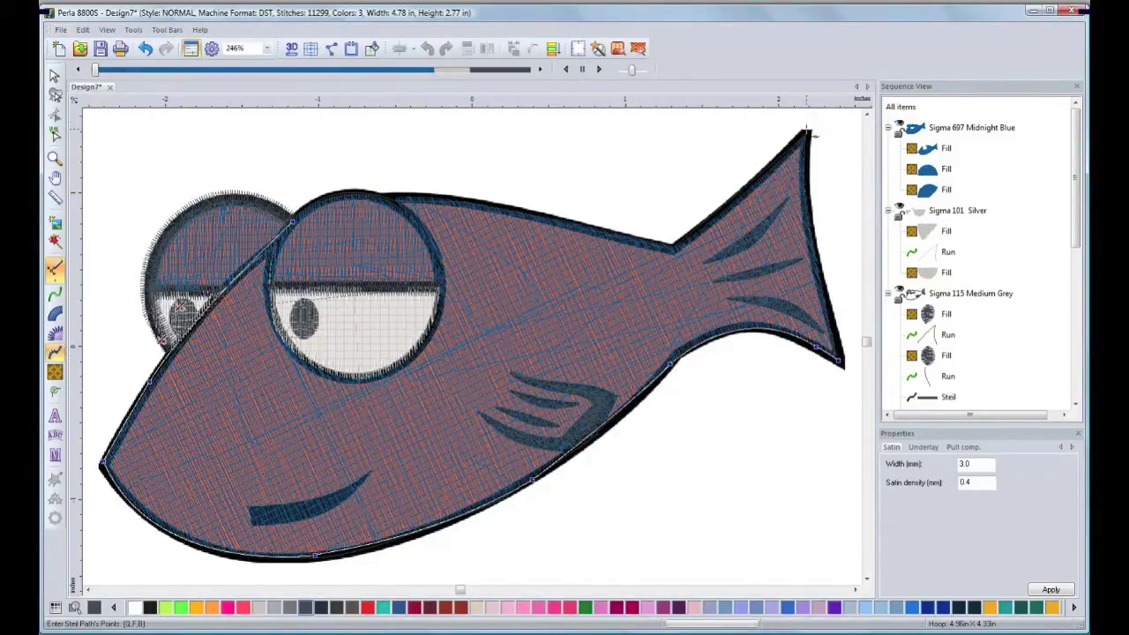
left_click_drag(806, 130, 813, 99)
key("alt")
mouse_move(675, 247)
left_mouse_down()
mouse_move(656, 253)
mouse_move(673, 249)
left_mouse_up()
key("alt")
left_click(396, 200)
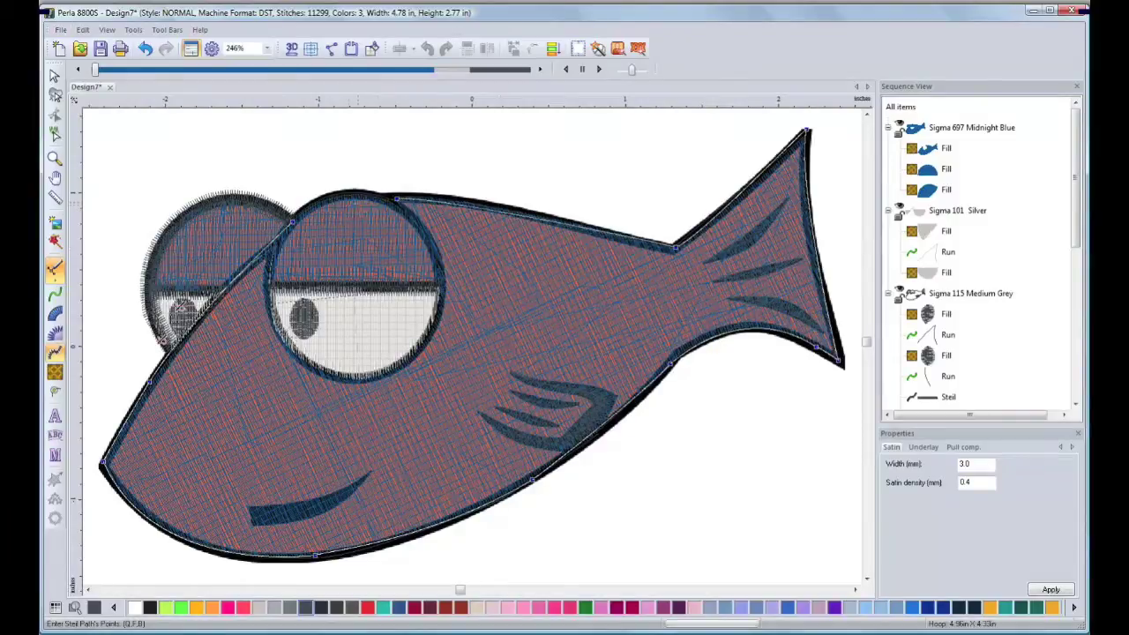
left_click(396, 201)
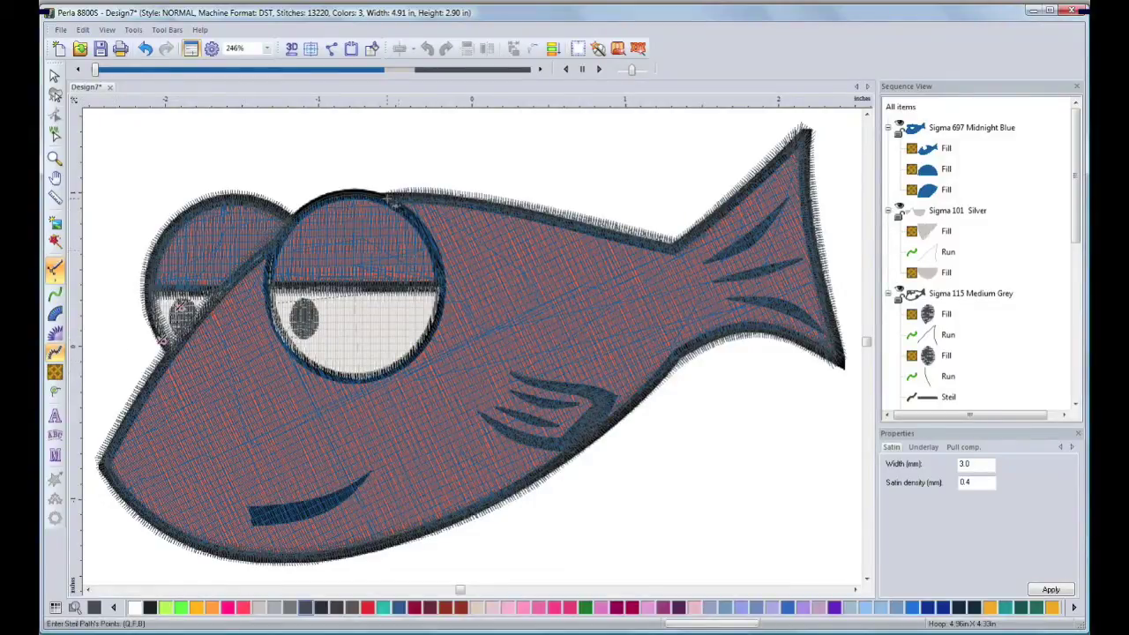
- Trace a full Steil outline, 3.0 mm wide, around the large front eye from its junction with the back, and finish it
left_click(442, 290)
key("alt")
left_click_drag(444, 351, 443, 298)
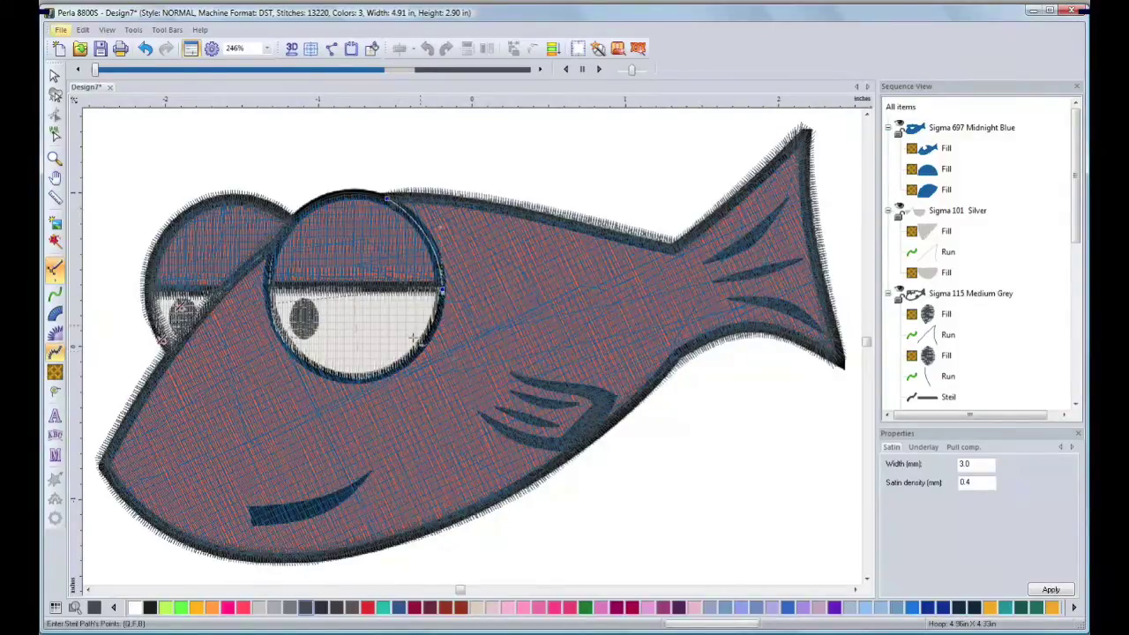
left_click(364, 377)
left_click_drag(306, 385, 362, 383)
key("alt")
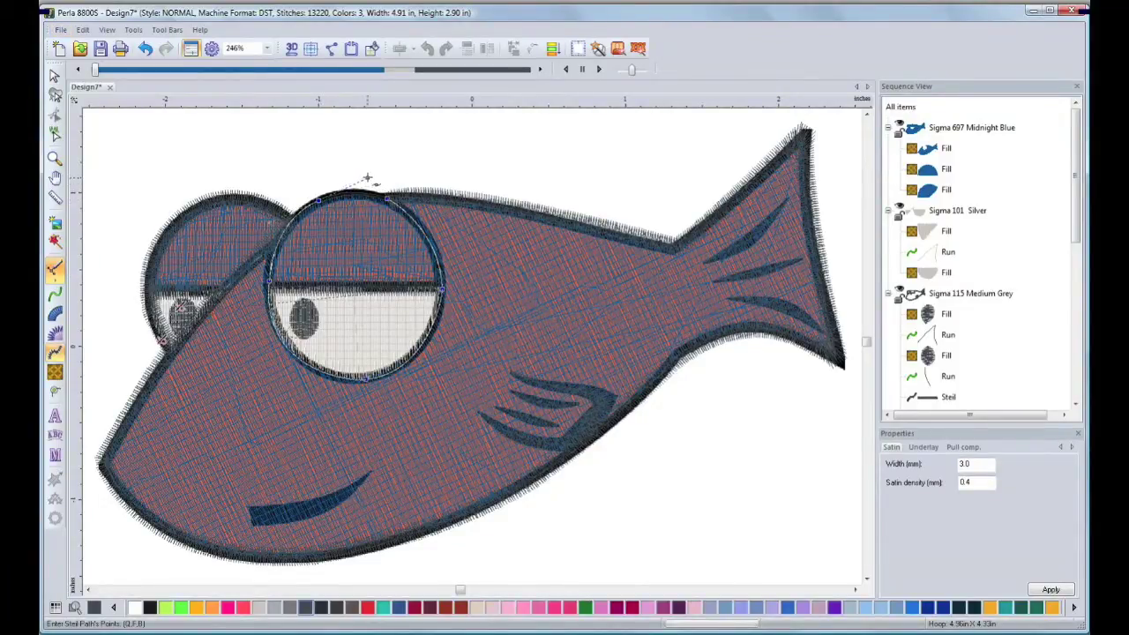
key("alt")
left_click(320, 201)
key("alt")
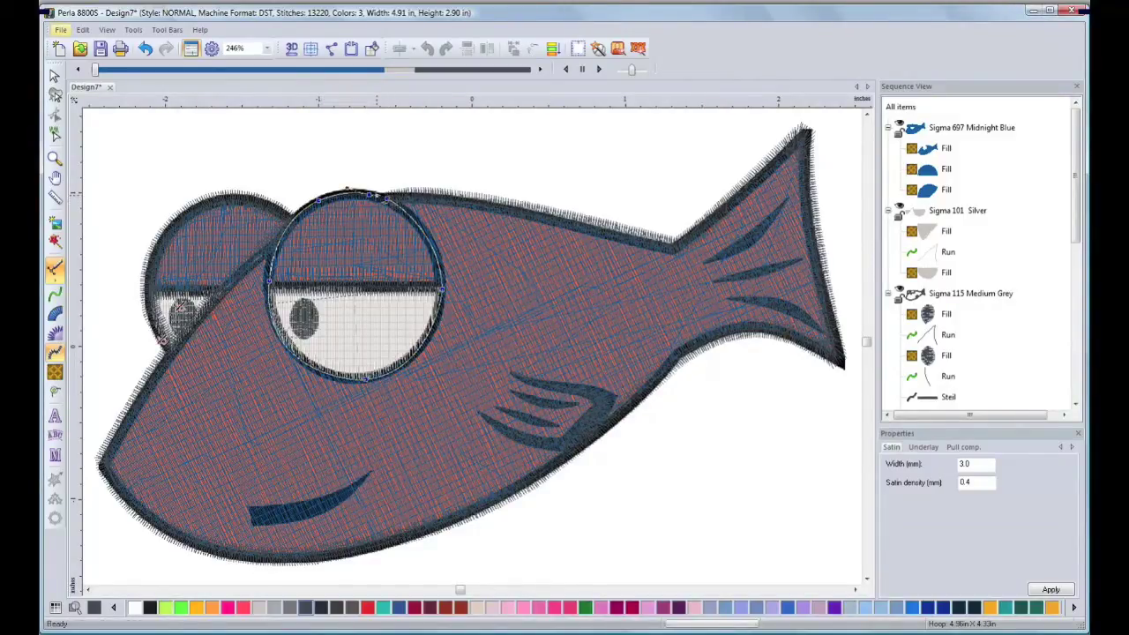
left_click(55, 392)
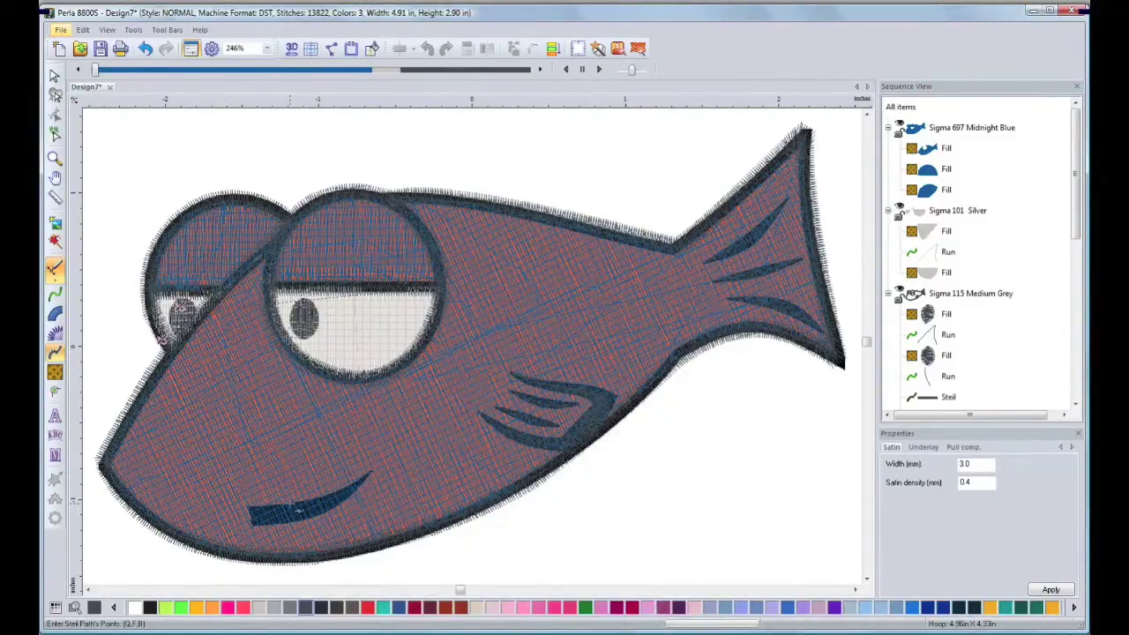
- Trace the mouth as a closed Satin Path shape along its blunt end, upper curve, pointed tip and lower curve
left_click(54, 157)
left_click(403, 533)
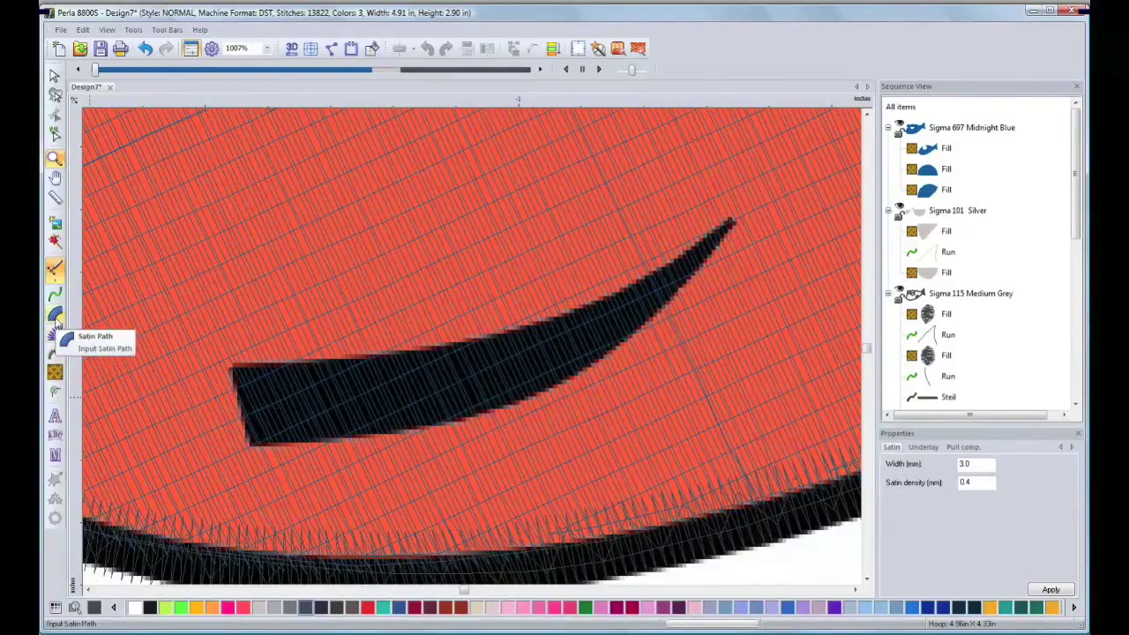
left_click(55, 314)
left_click(228, 362)
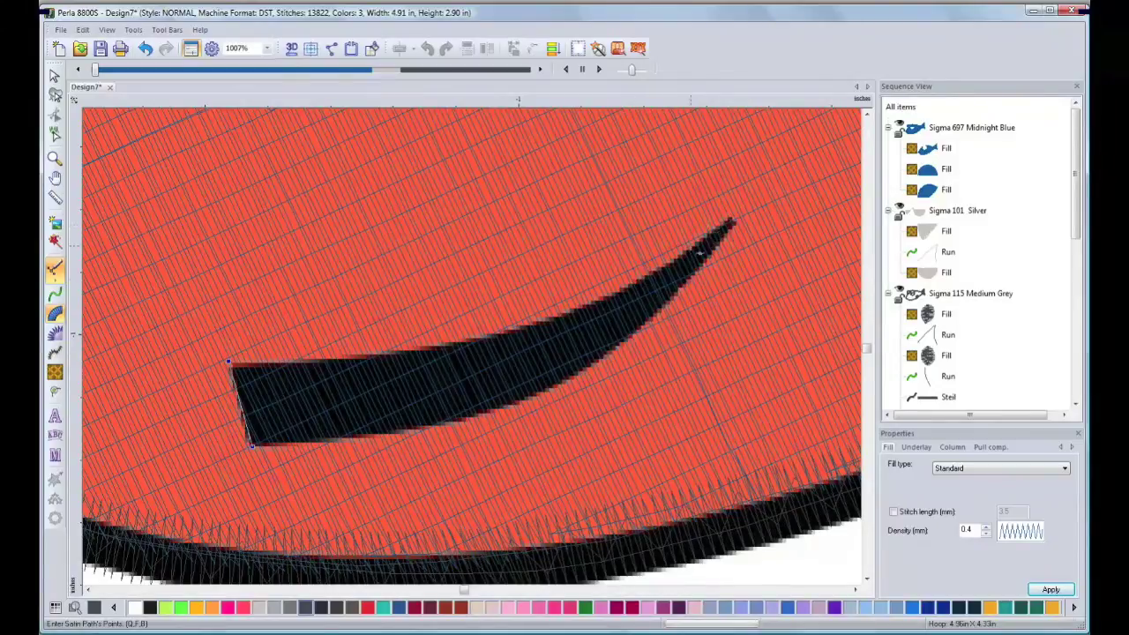
left_click(692, 245)
left_click(729, 213)
key("alt")
left_click(737, 221)
left_click(649, 322)
key("alt")
left_click(302, 445)
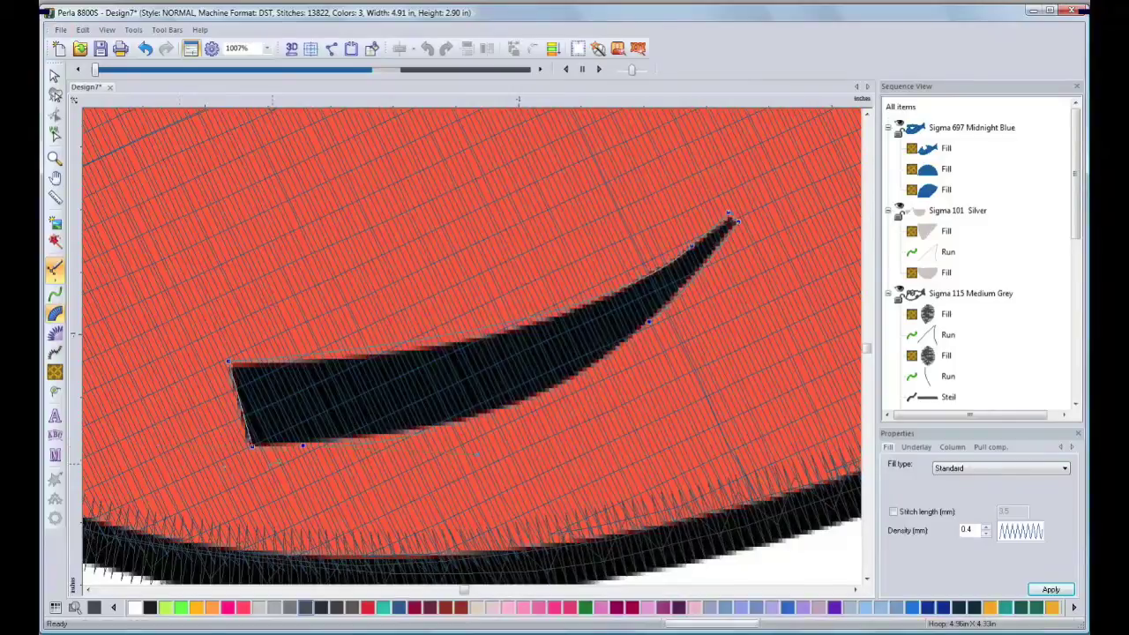
key("alt")
- Draw two inclination lines across the mouth and generate its Satin stitches with the default entry and exit points
left_click(56, 392)
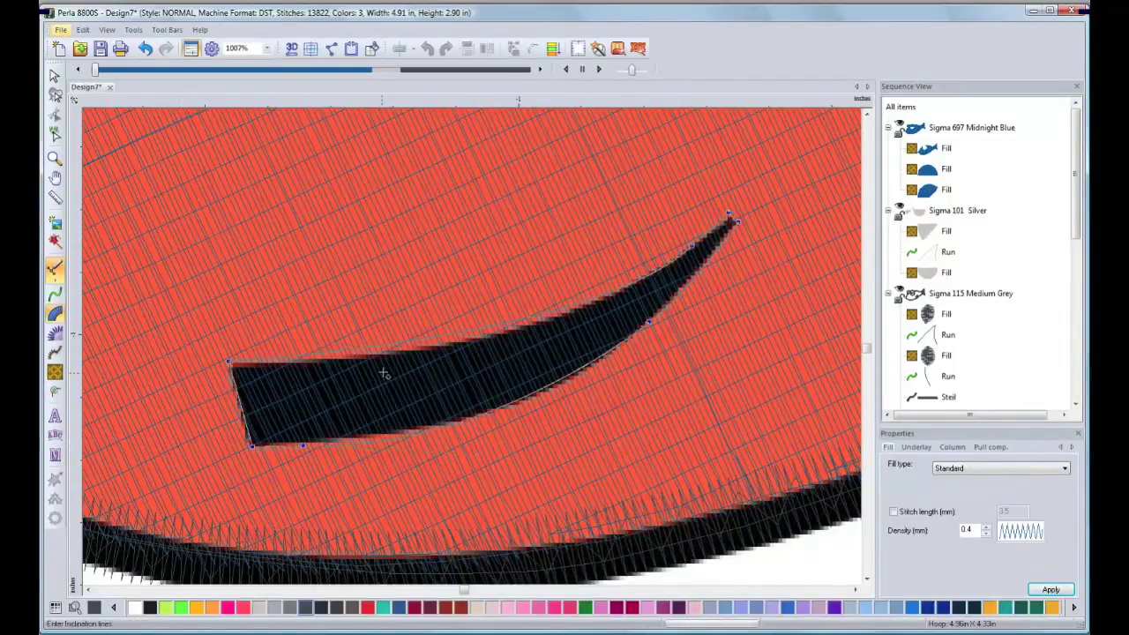
left_click_drag(399, 354, 411, 432)
left_click_drag(623, 289, 647, 319)
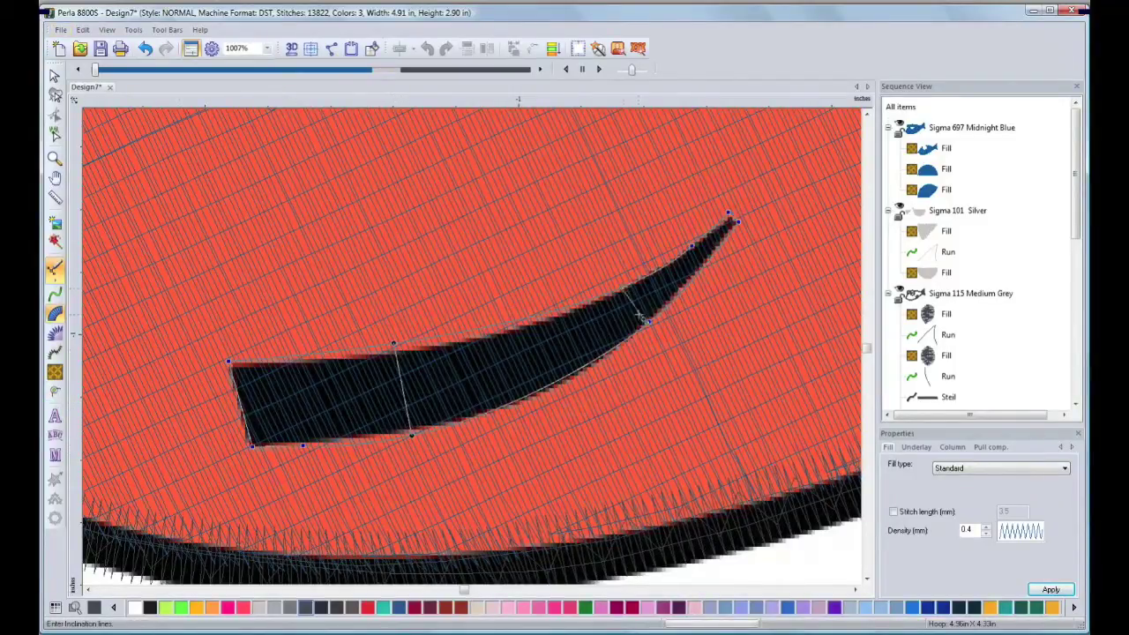
key("Return")
key("Return")
left_click(722, 229)
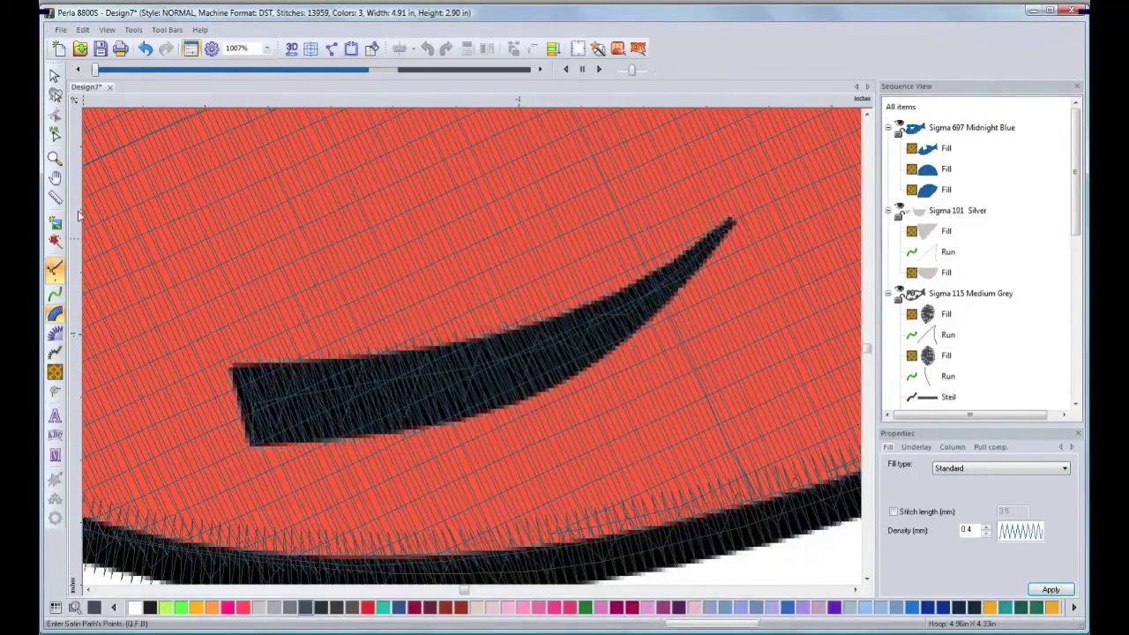
- Hide the fish backdrop image so only the stitches of the whole design are displayed
left_click(269, 49)
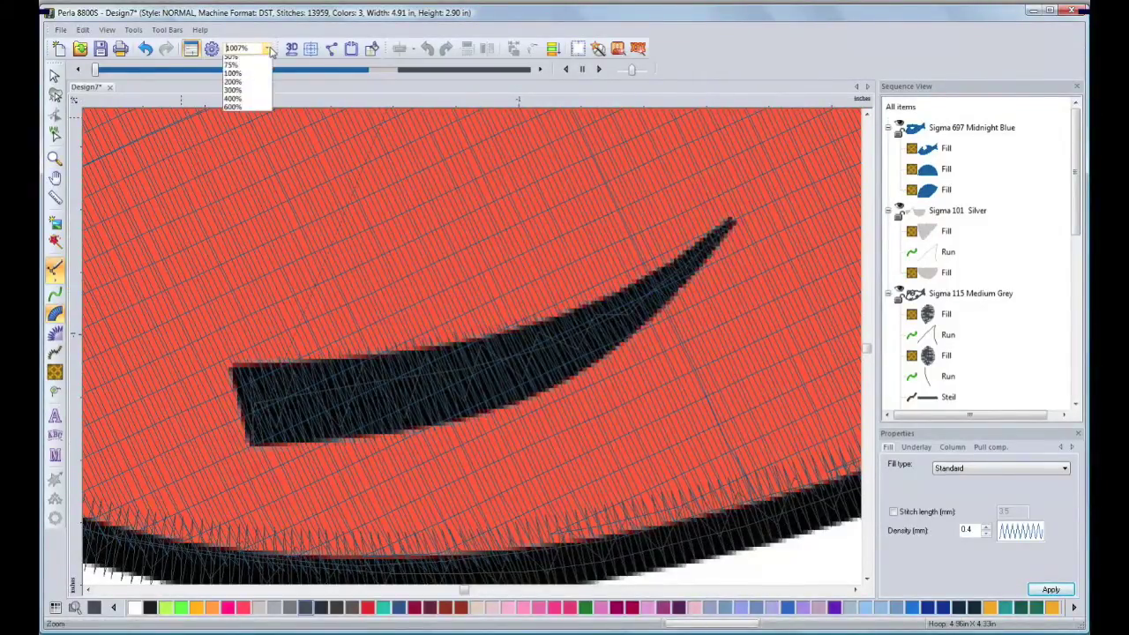
left_click(254, 74)
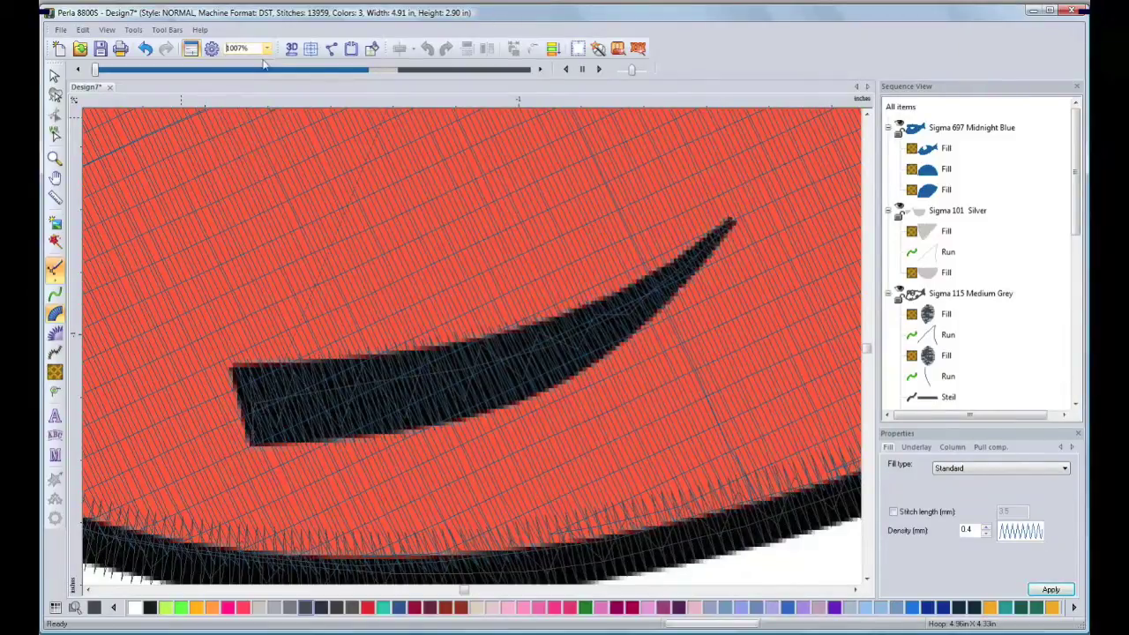
key("F4")
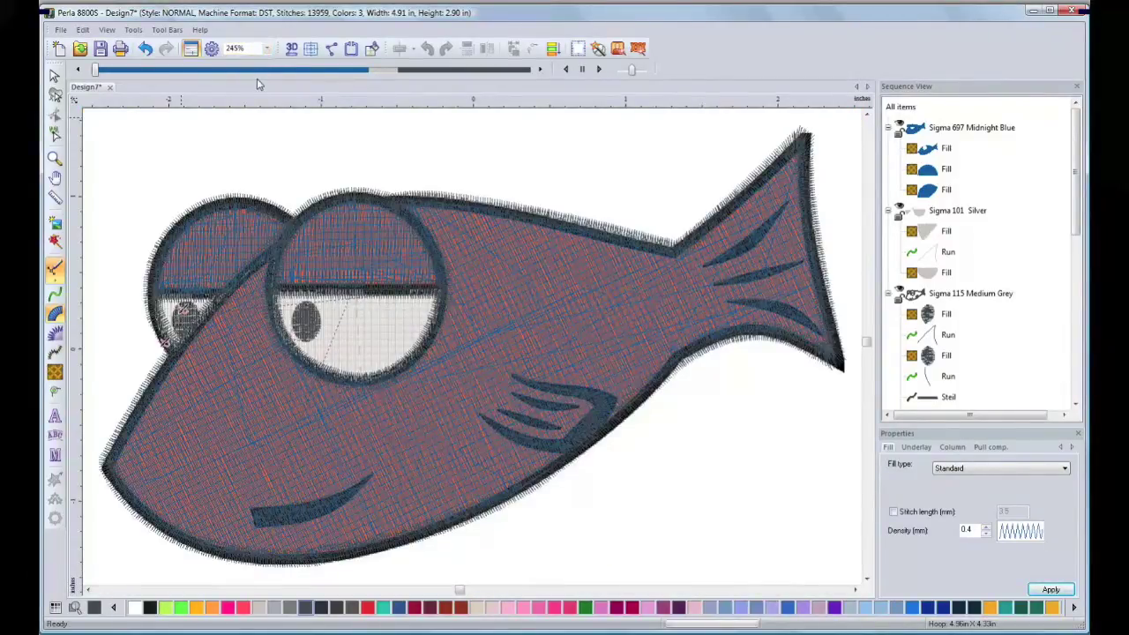
left_click(55, 75)
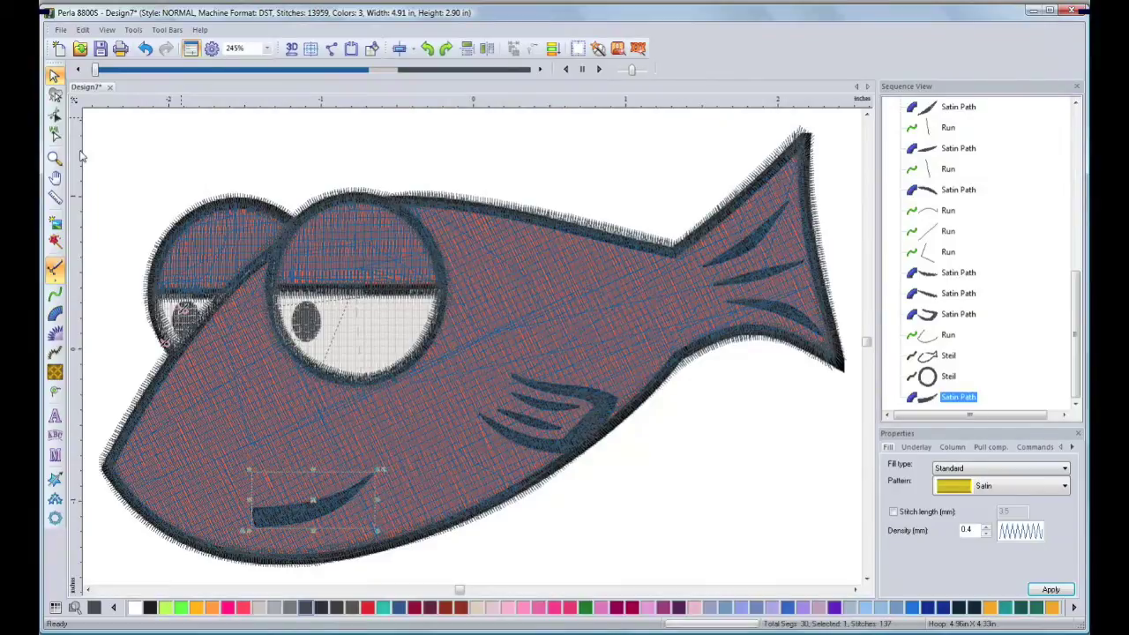
left_click(55, 224)
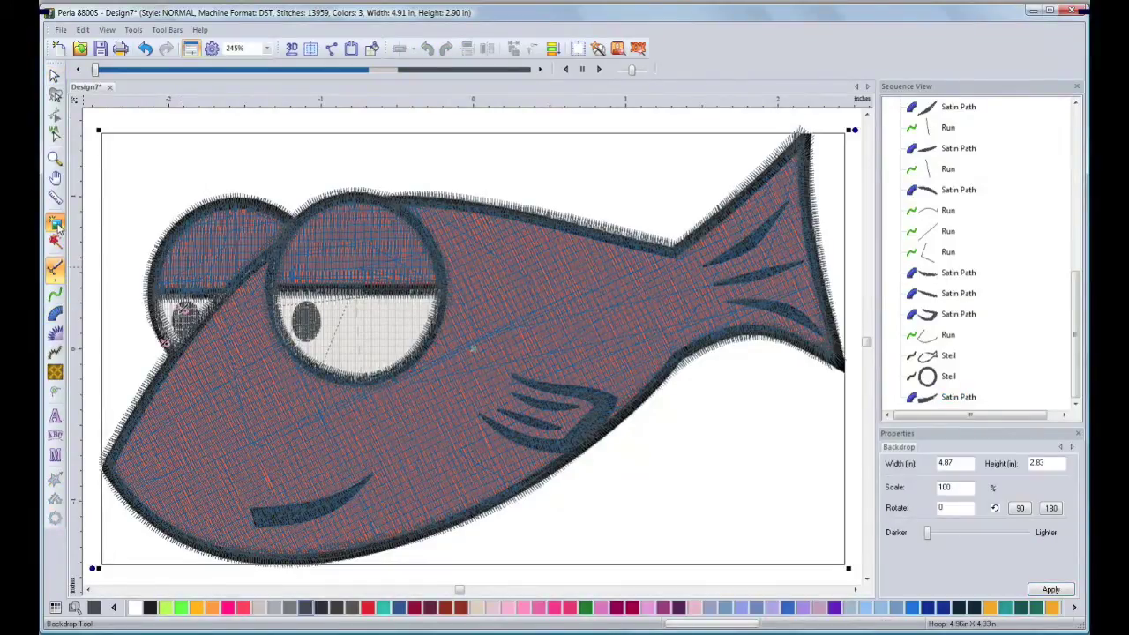
right_click(131, 224)
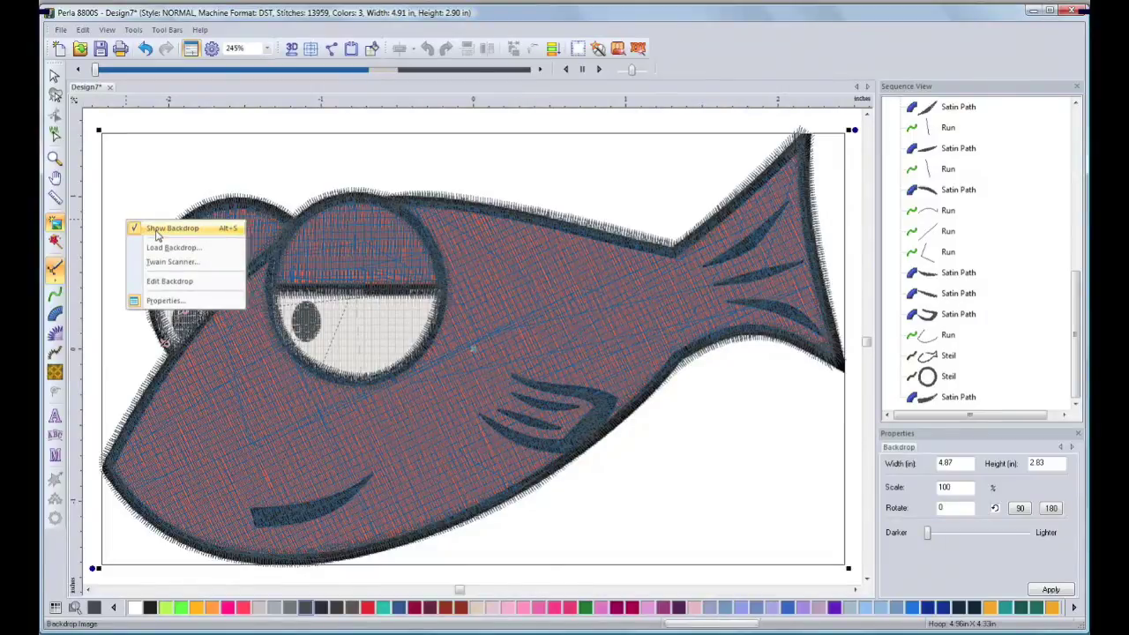
left_click(164, 228)
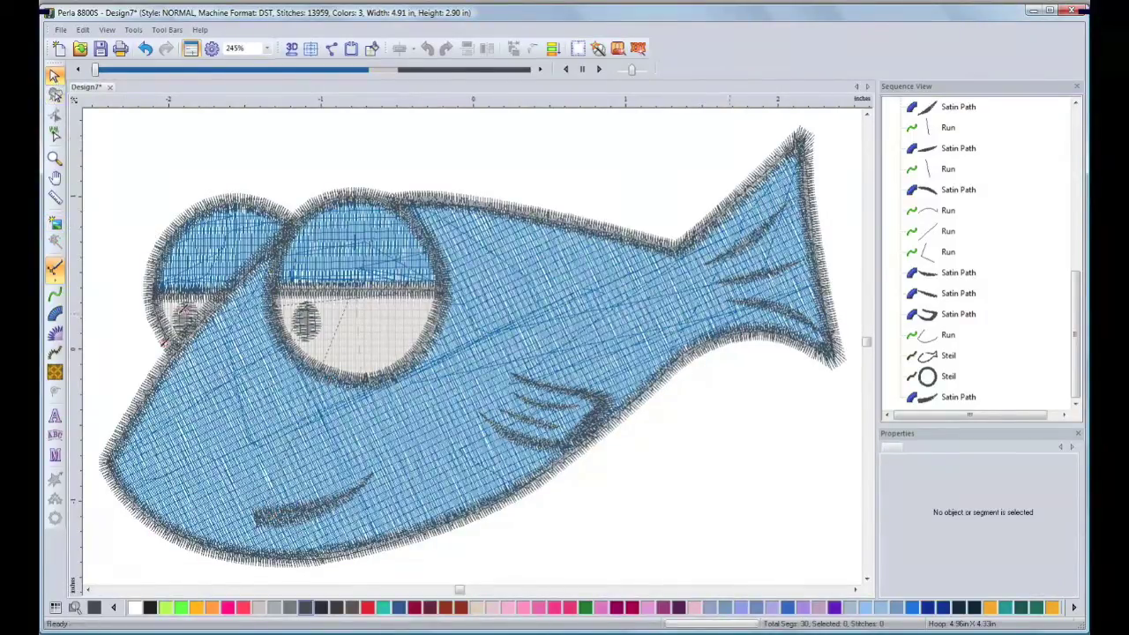
- Recolor the Midnight Blue body and eyelid fills to Sigma 650 Orange
left_click_drag(1075, 317, 1075, 115)
left_click(1003, 131)
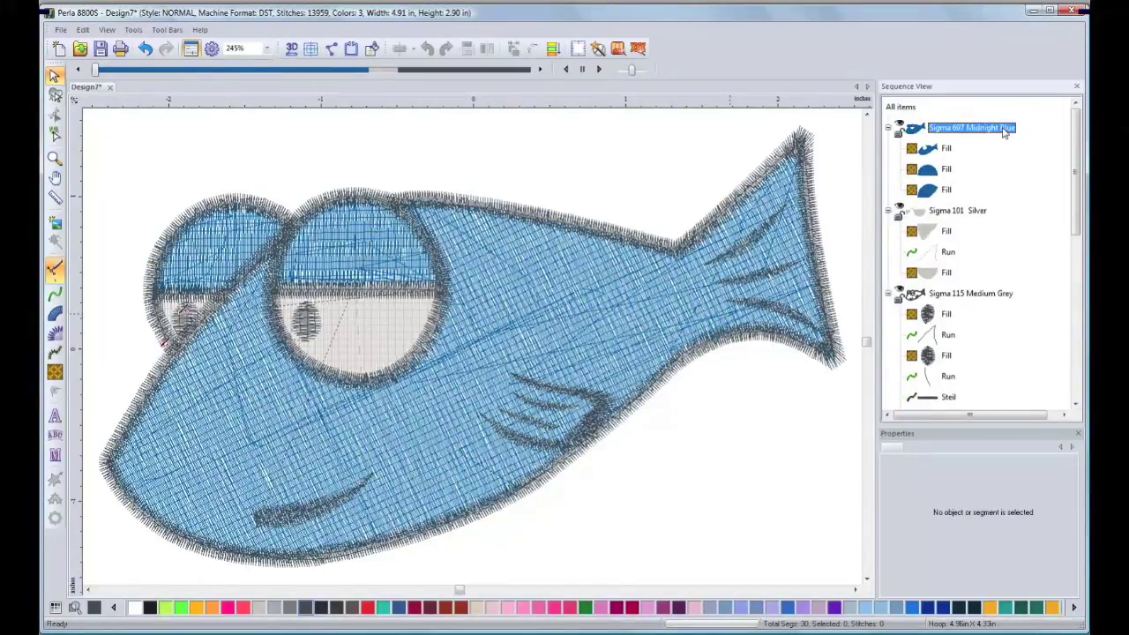
left_click(958, 188, "shift")
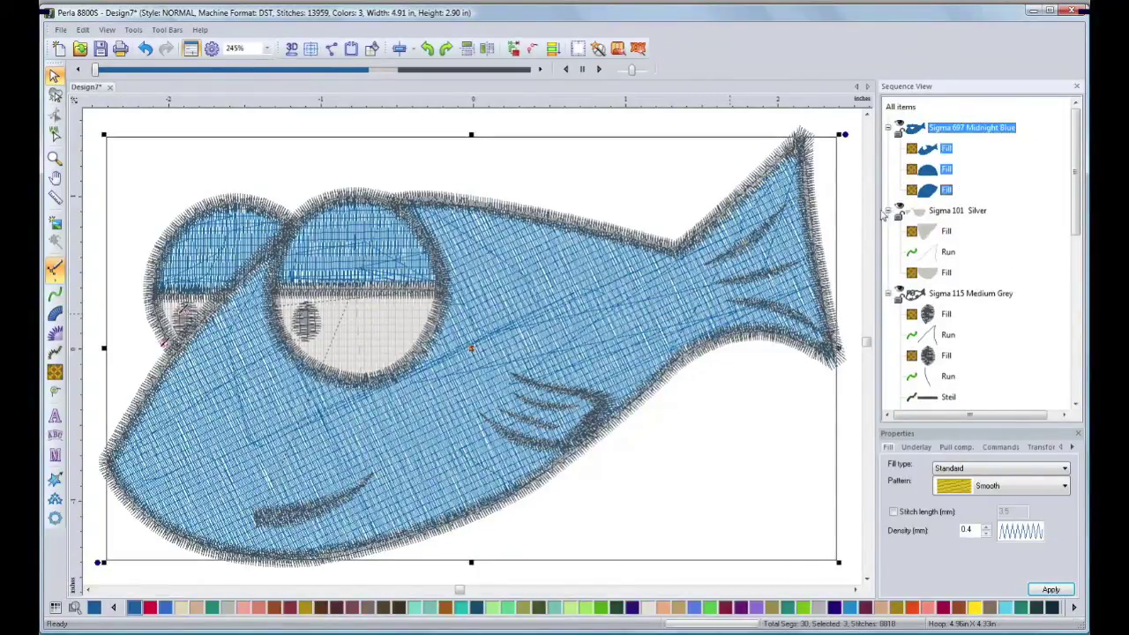
left_click(115, 607)
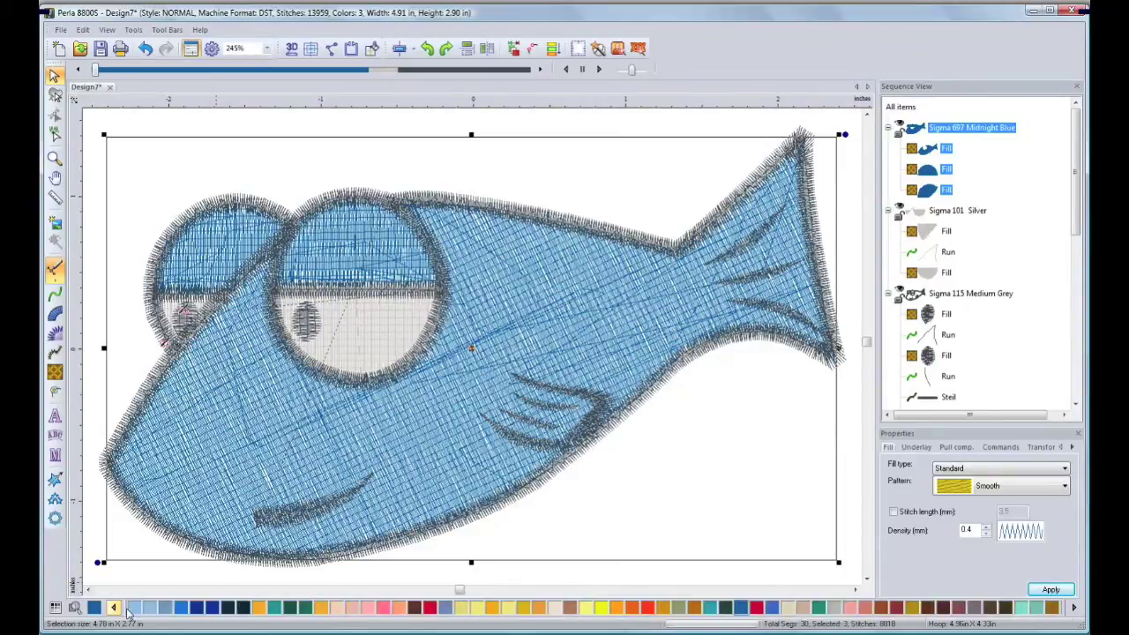
left_click(976, 608)
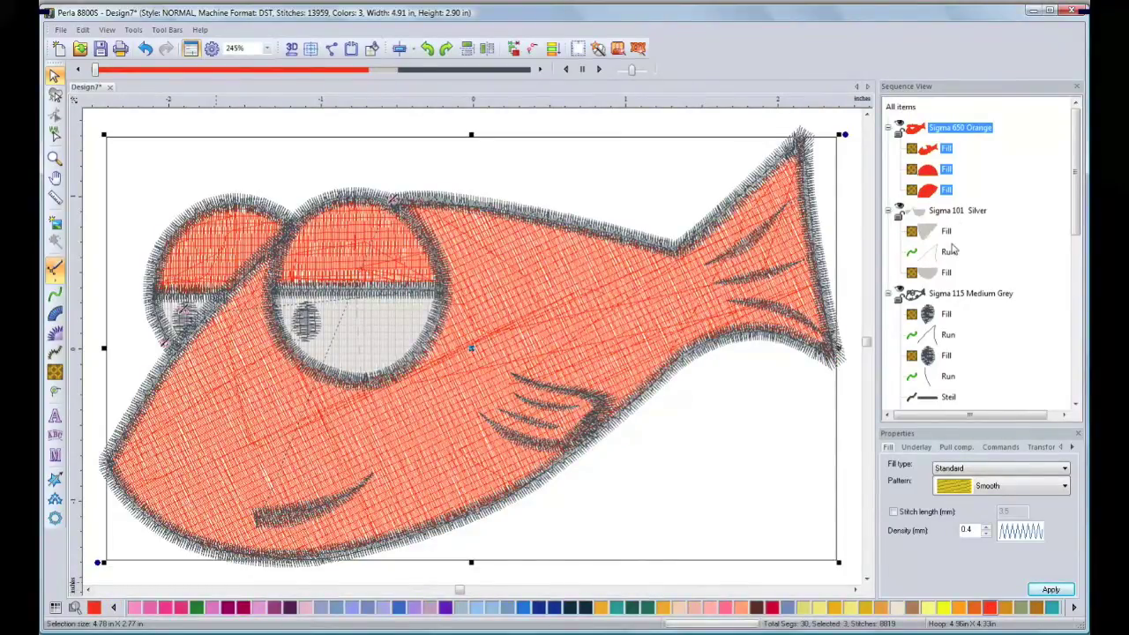
- Recolor the Silver eye segments to Sigma 10 White, and turn on the 3D display of the stitches
left_click(955, 211)
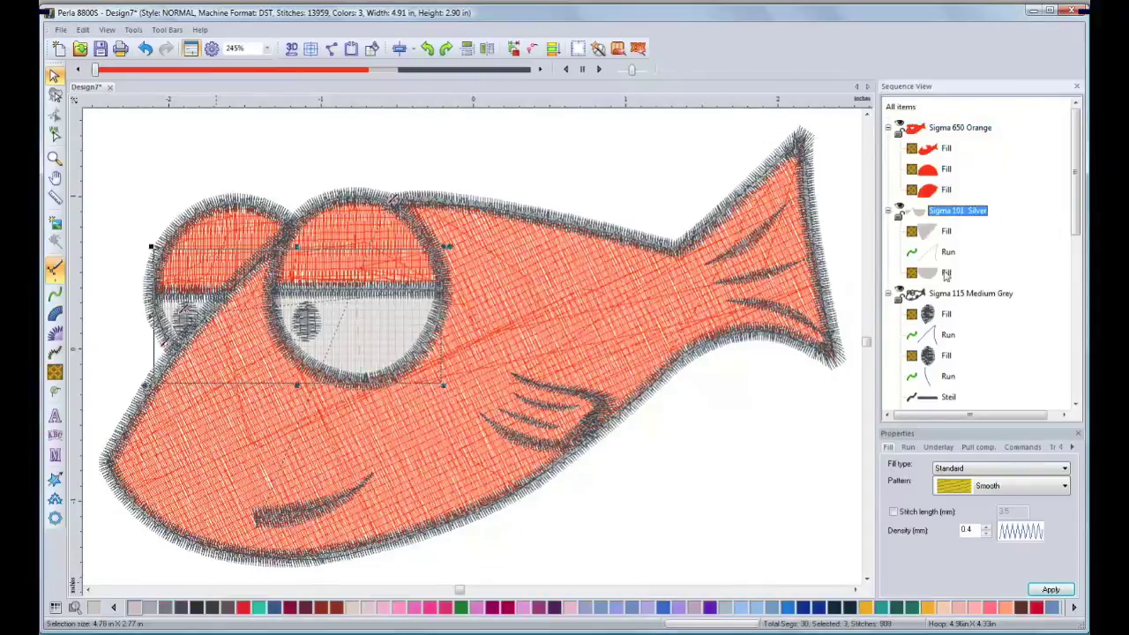
left_click(113, 608)
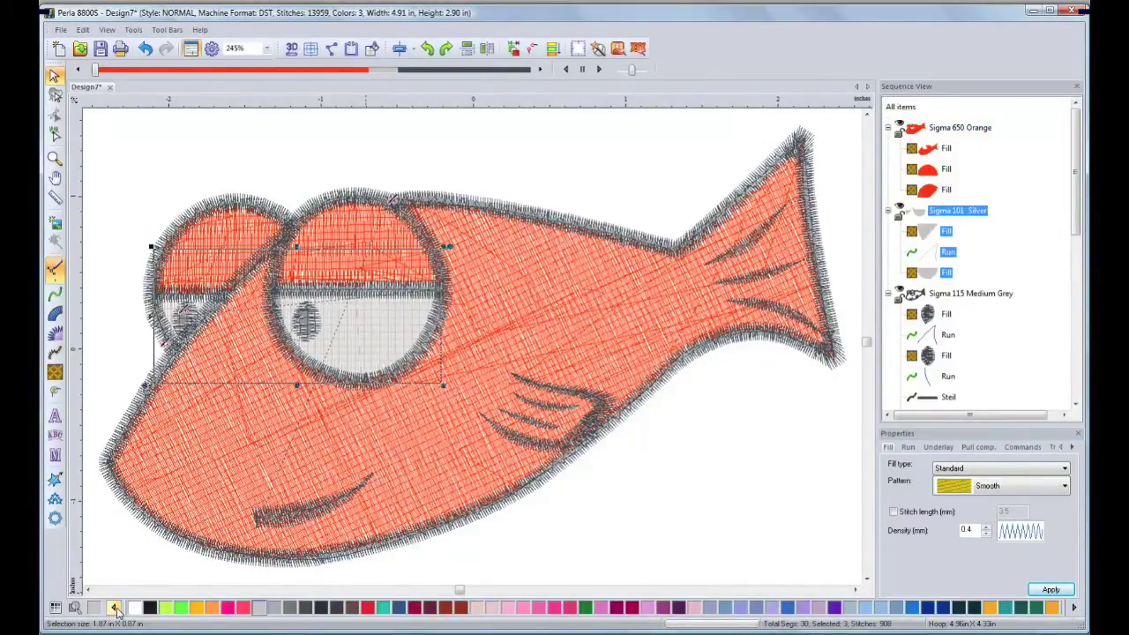
left_click(135, 608)
left_click(321, 158)
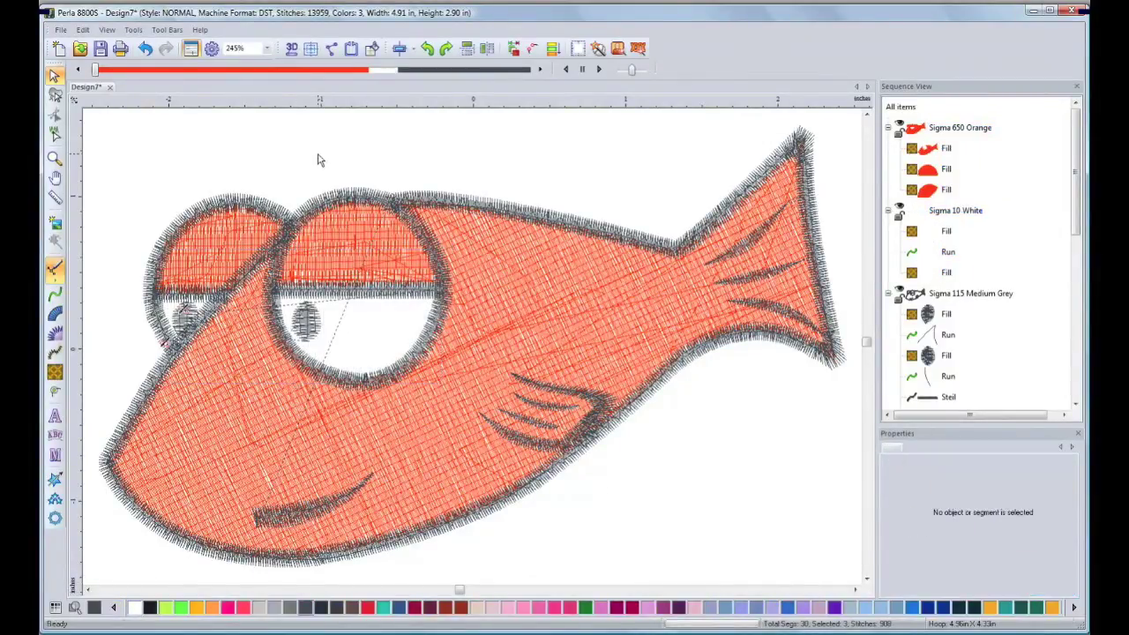
left_click(292, 50)
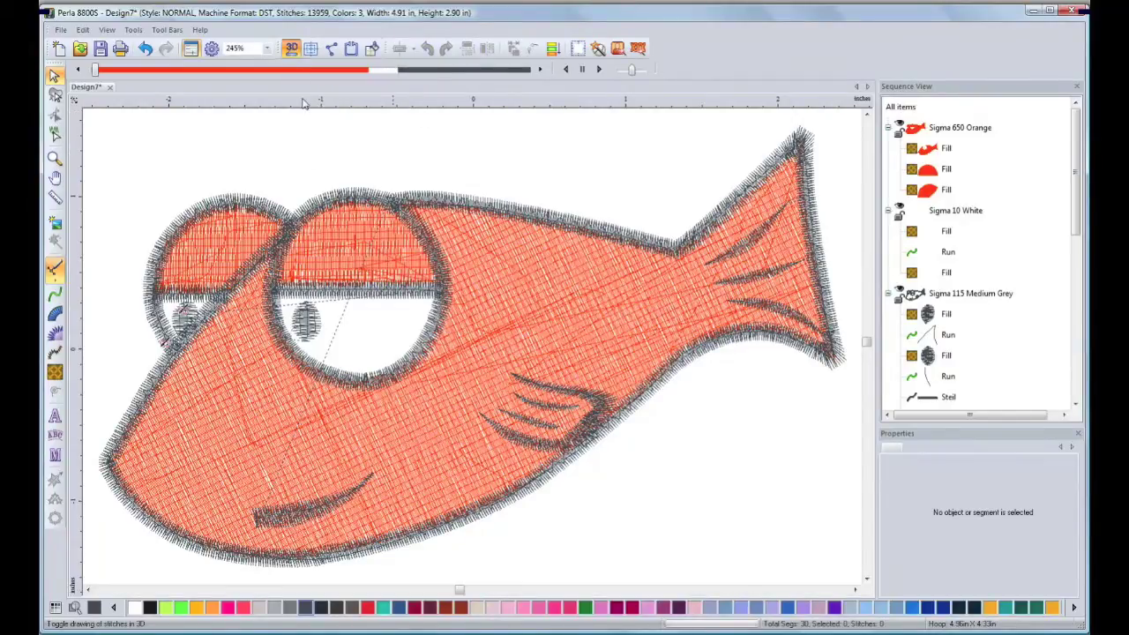